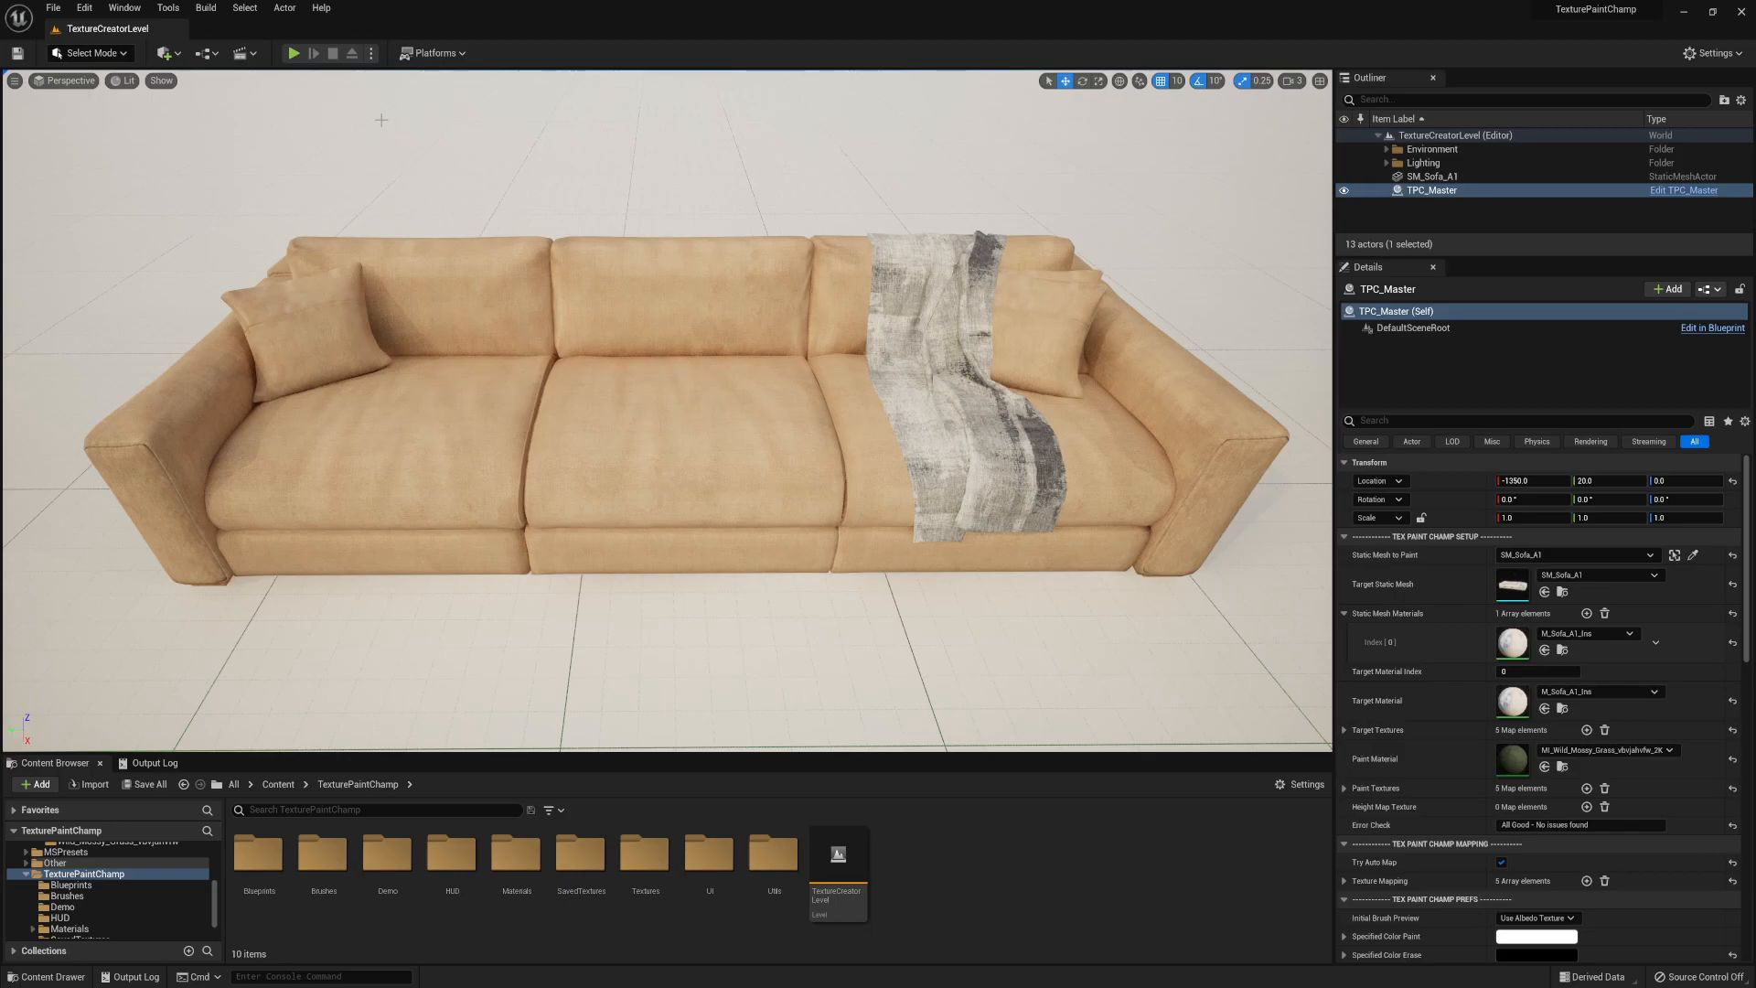
Step: Run the level in a new editor window and toggle between the menu cursor and painting mode
click(371, 53)
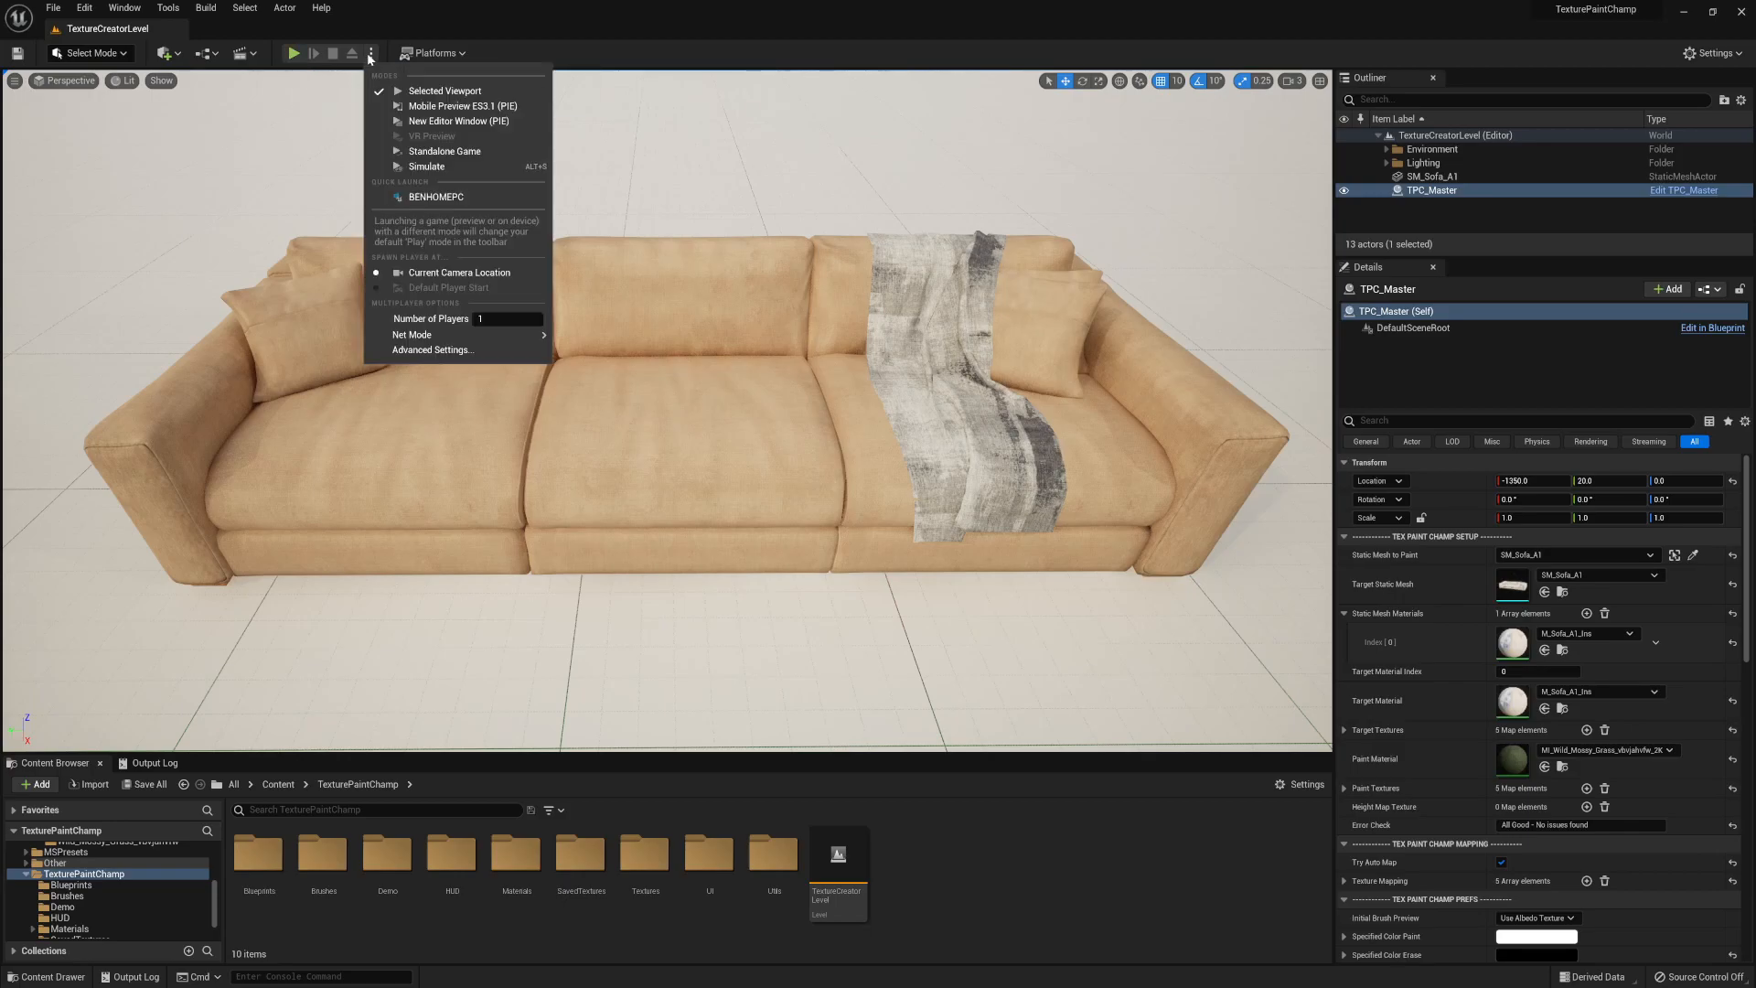
click(443, 122)
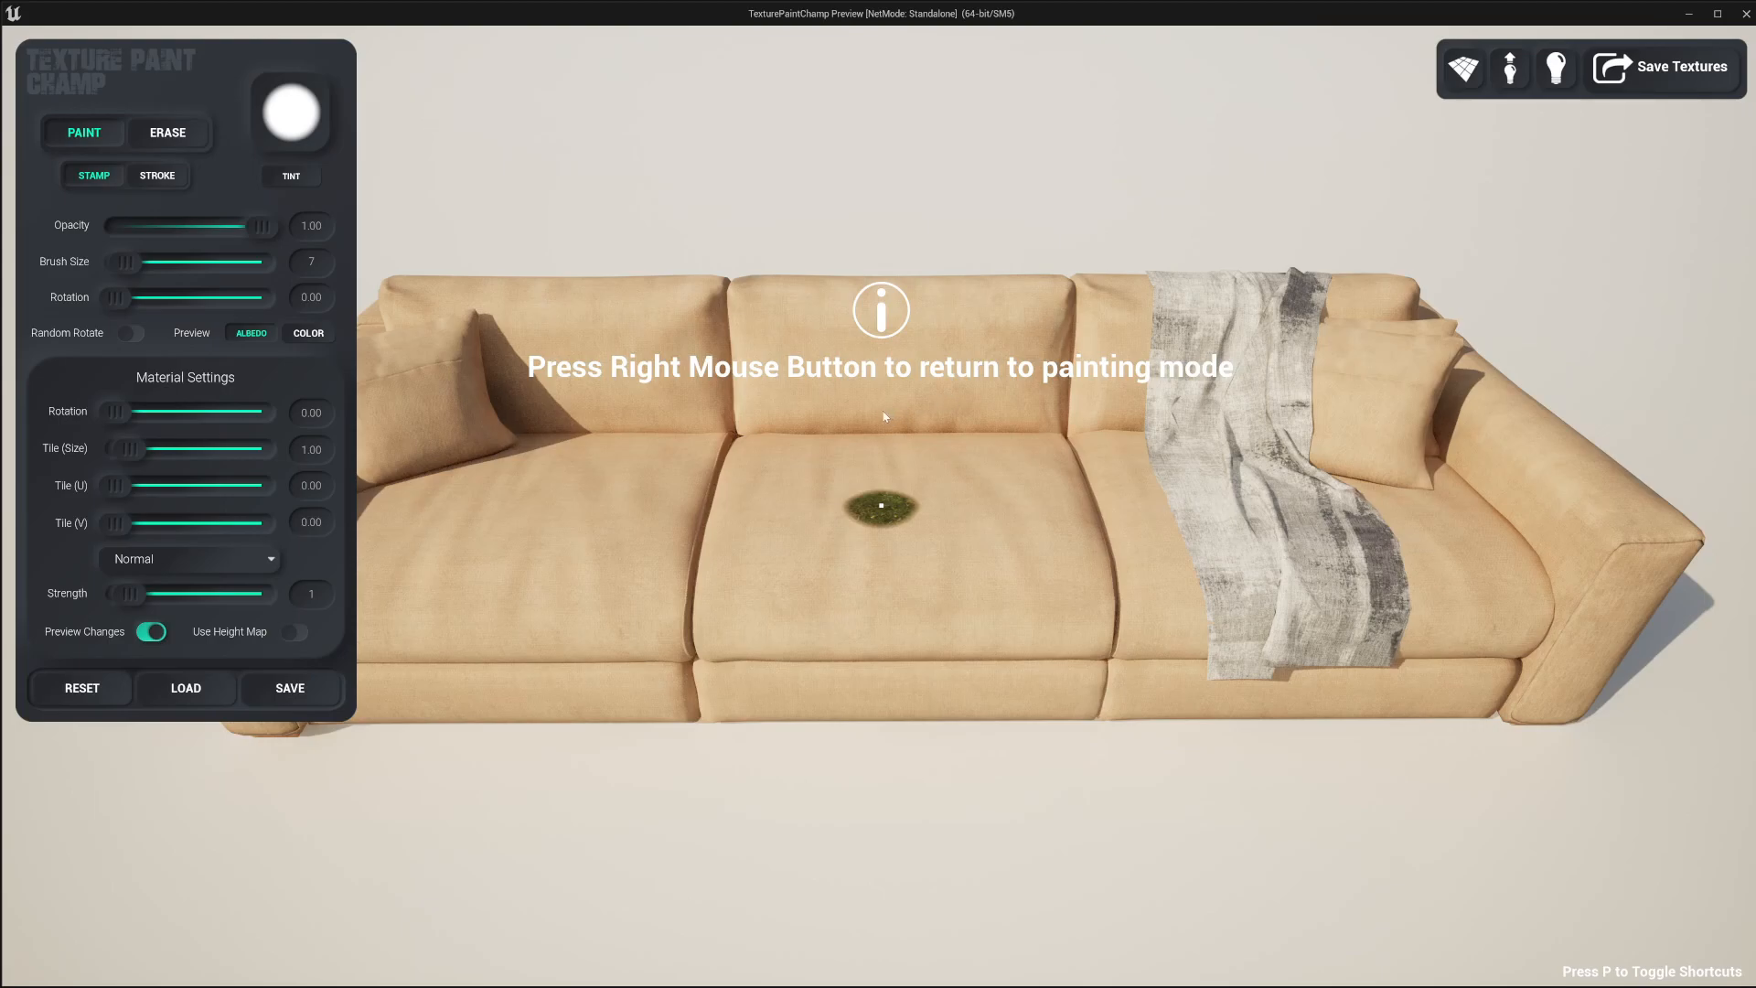
drag(884, 417, 814, 518)
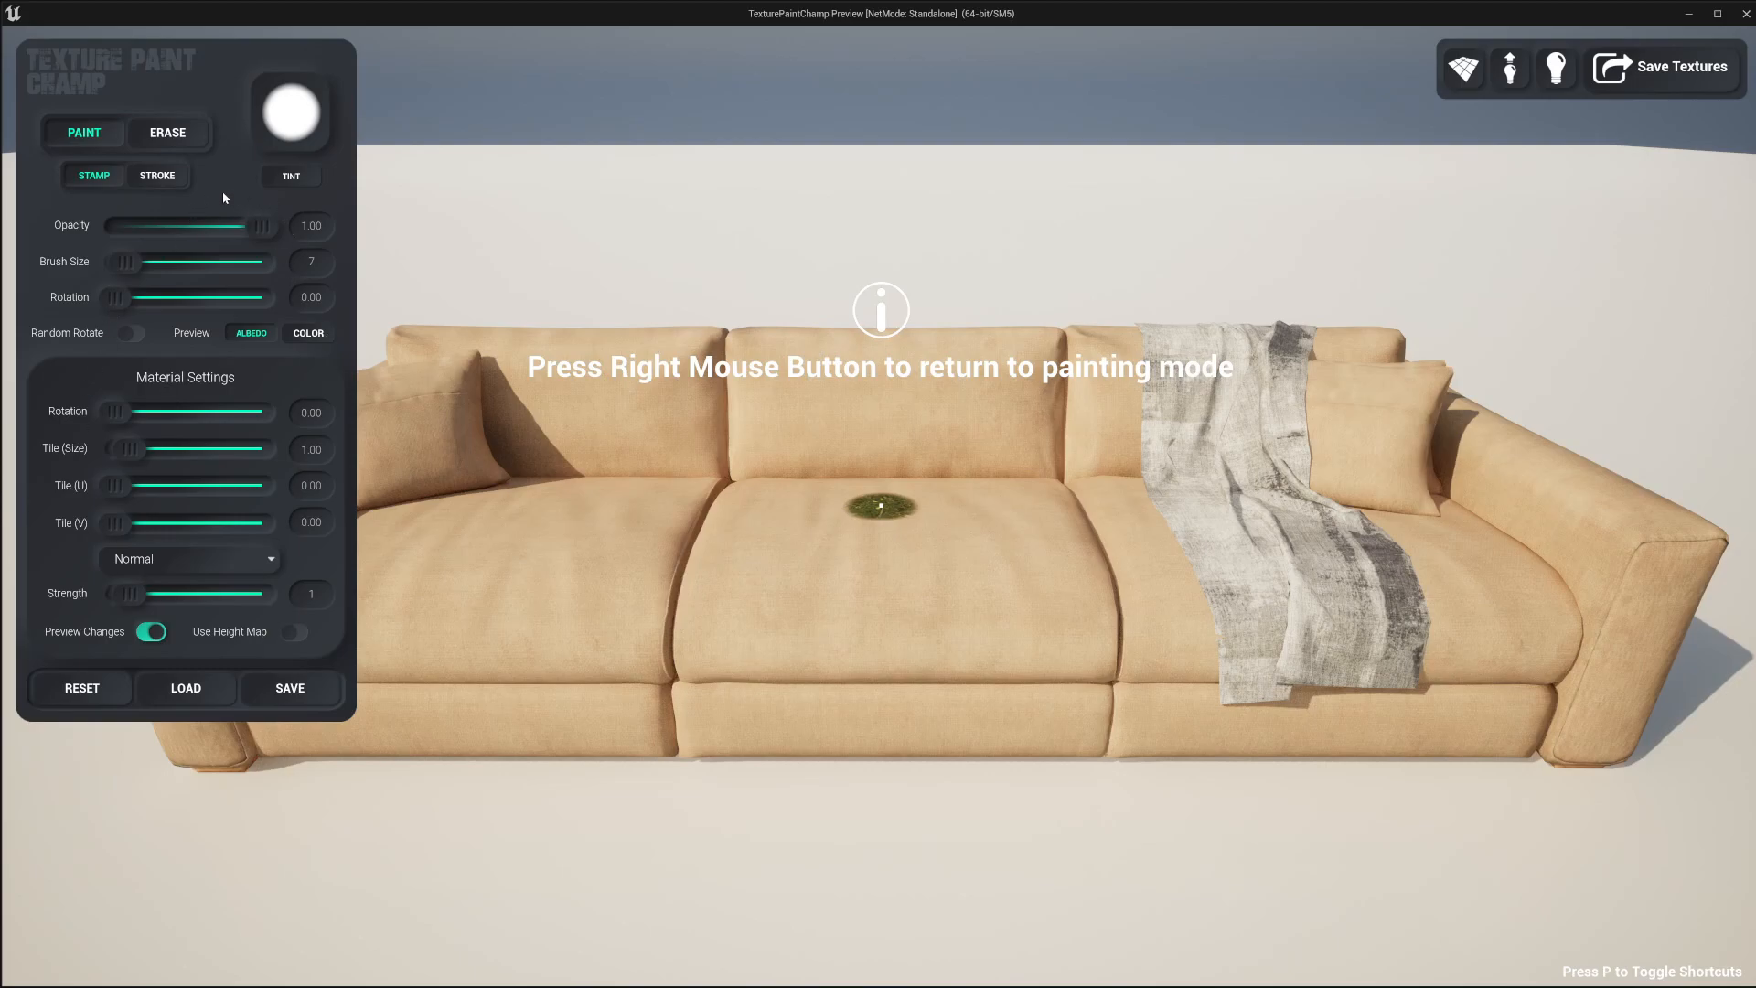
right_click(779, 485)
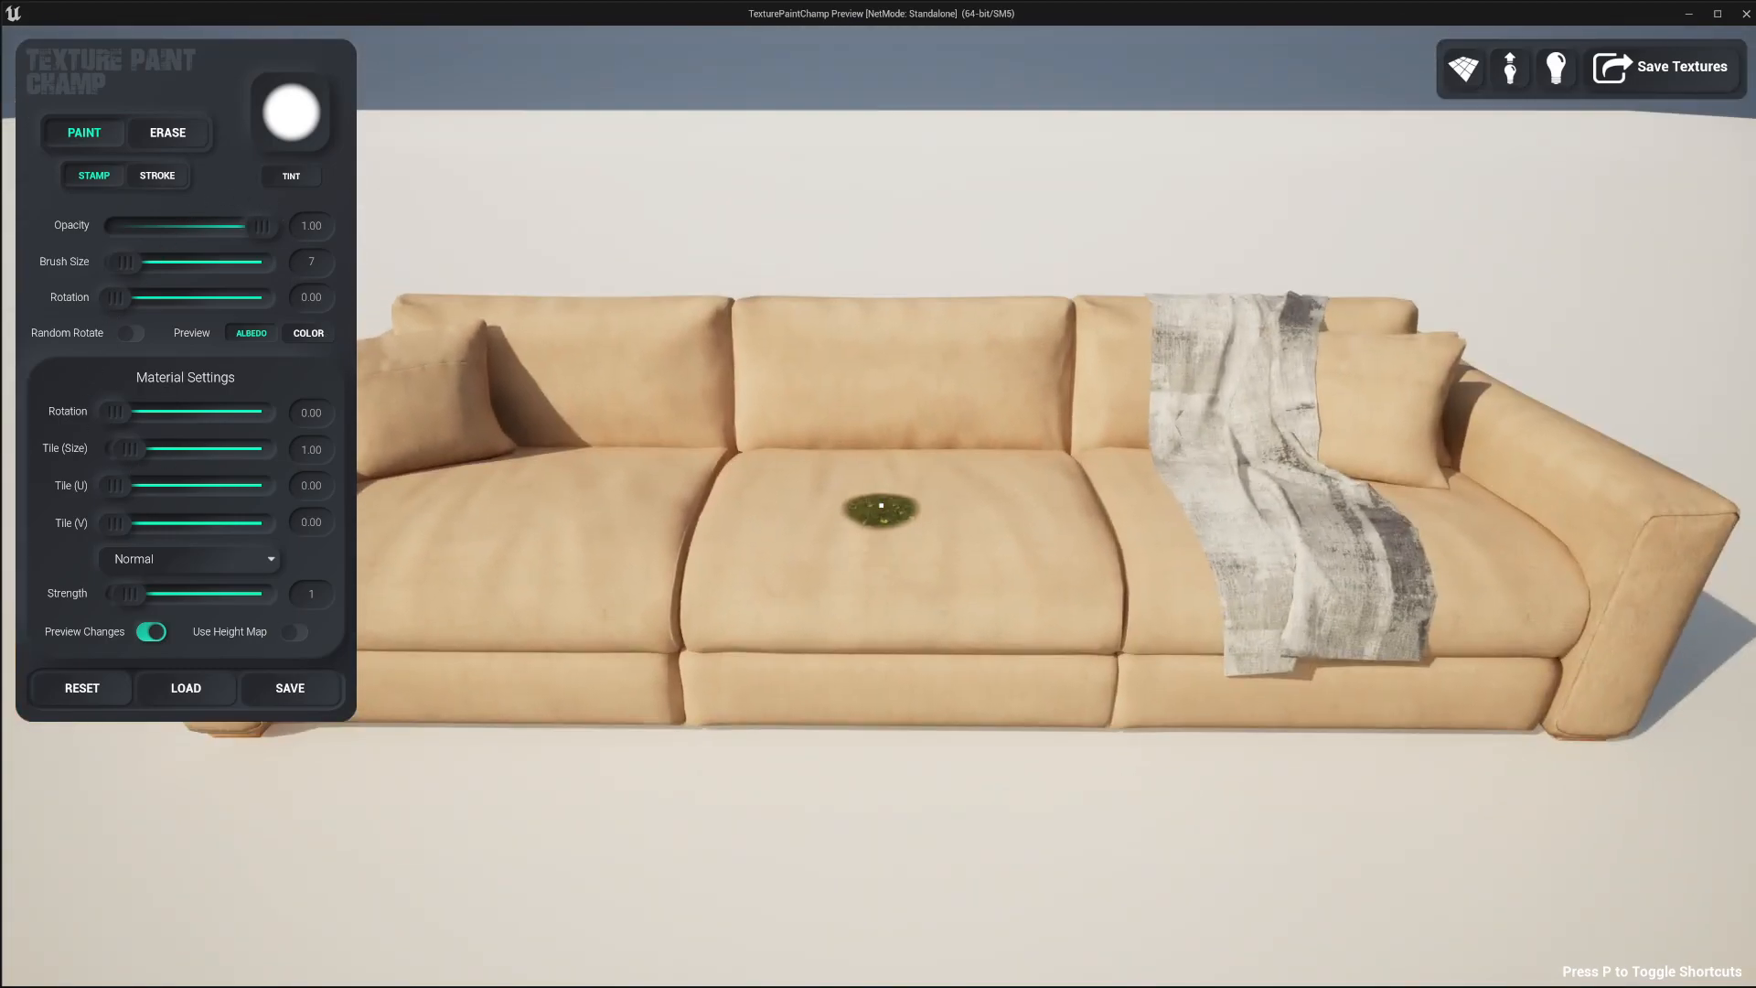
right_click(766, 485)
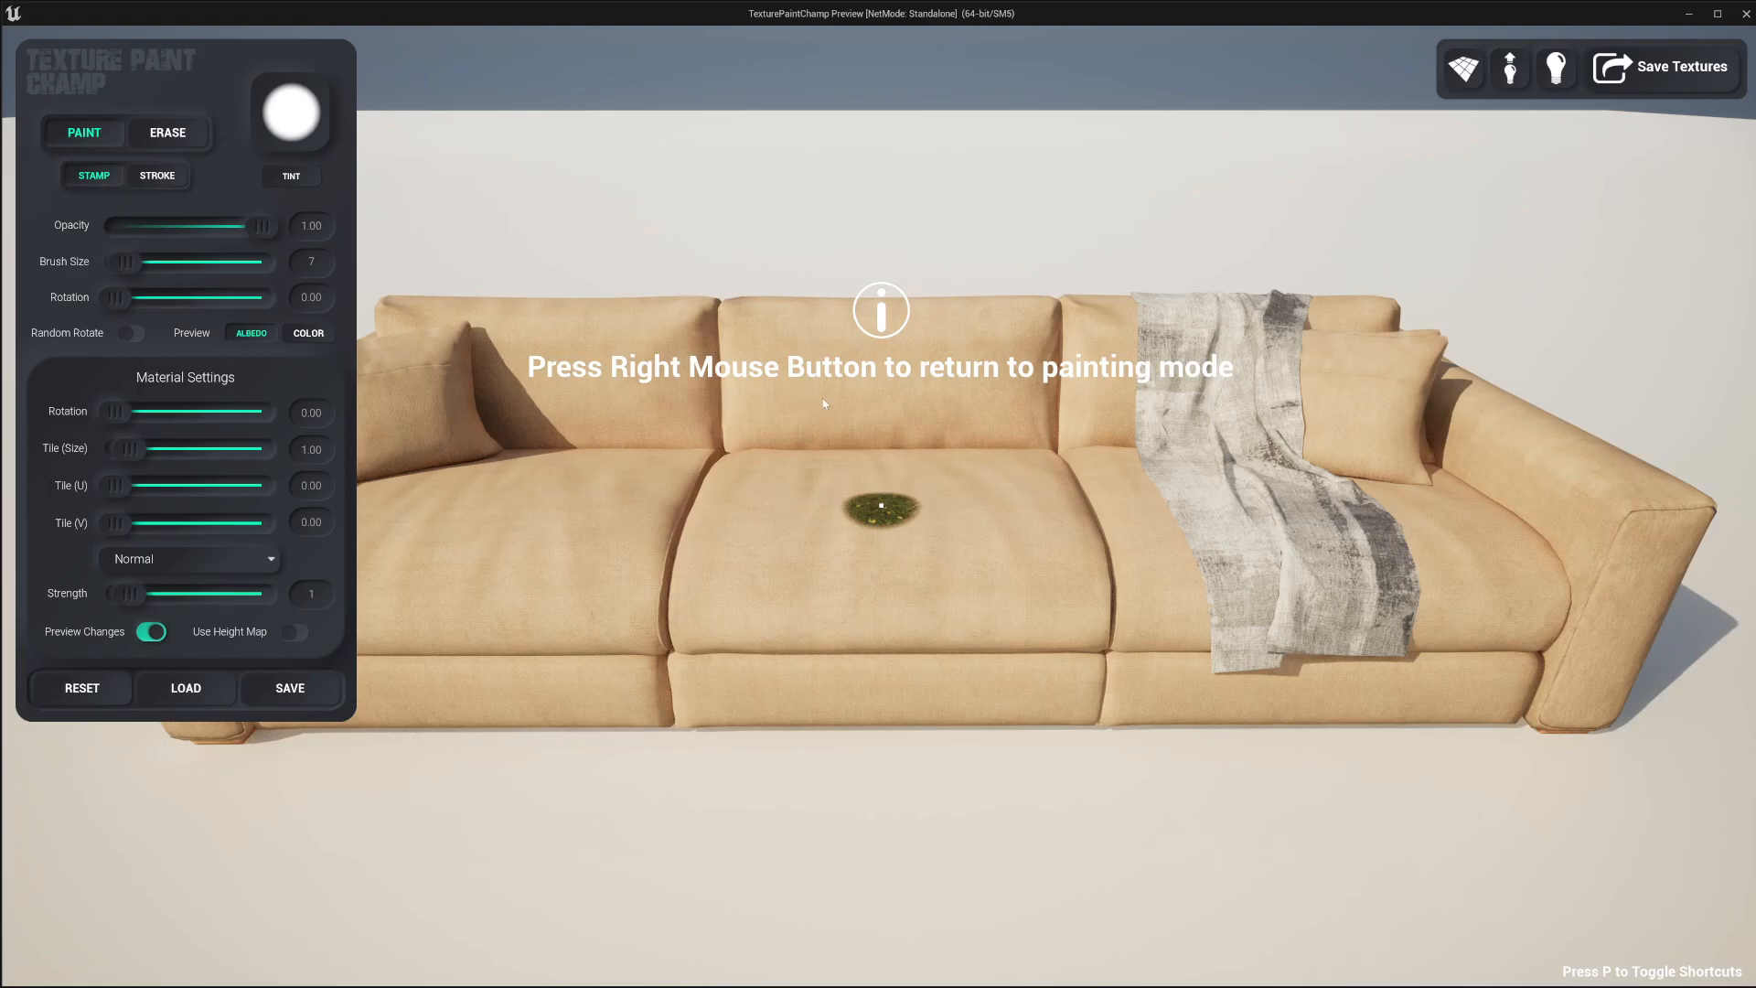
right_click(814, 444)
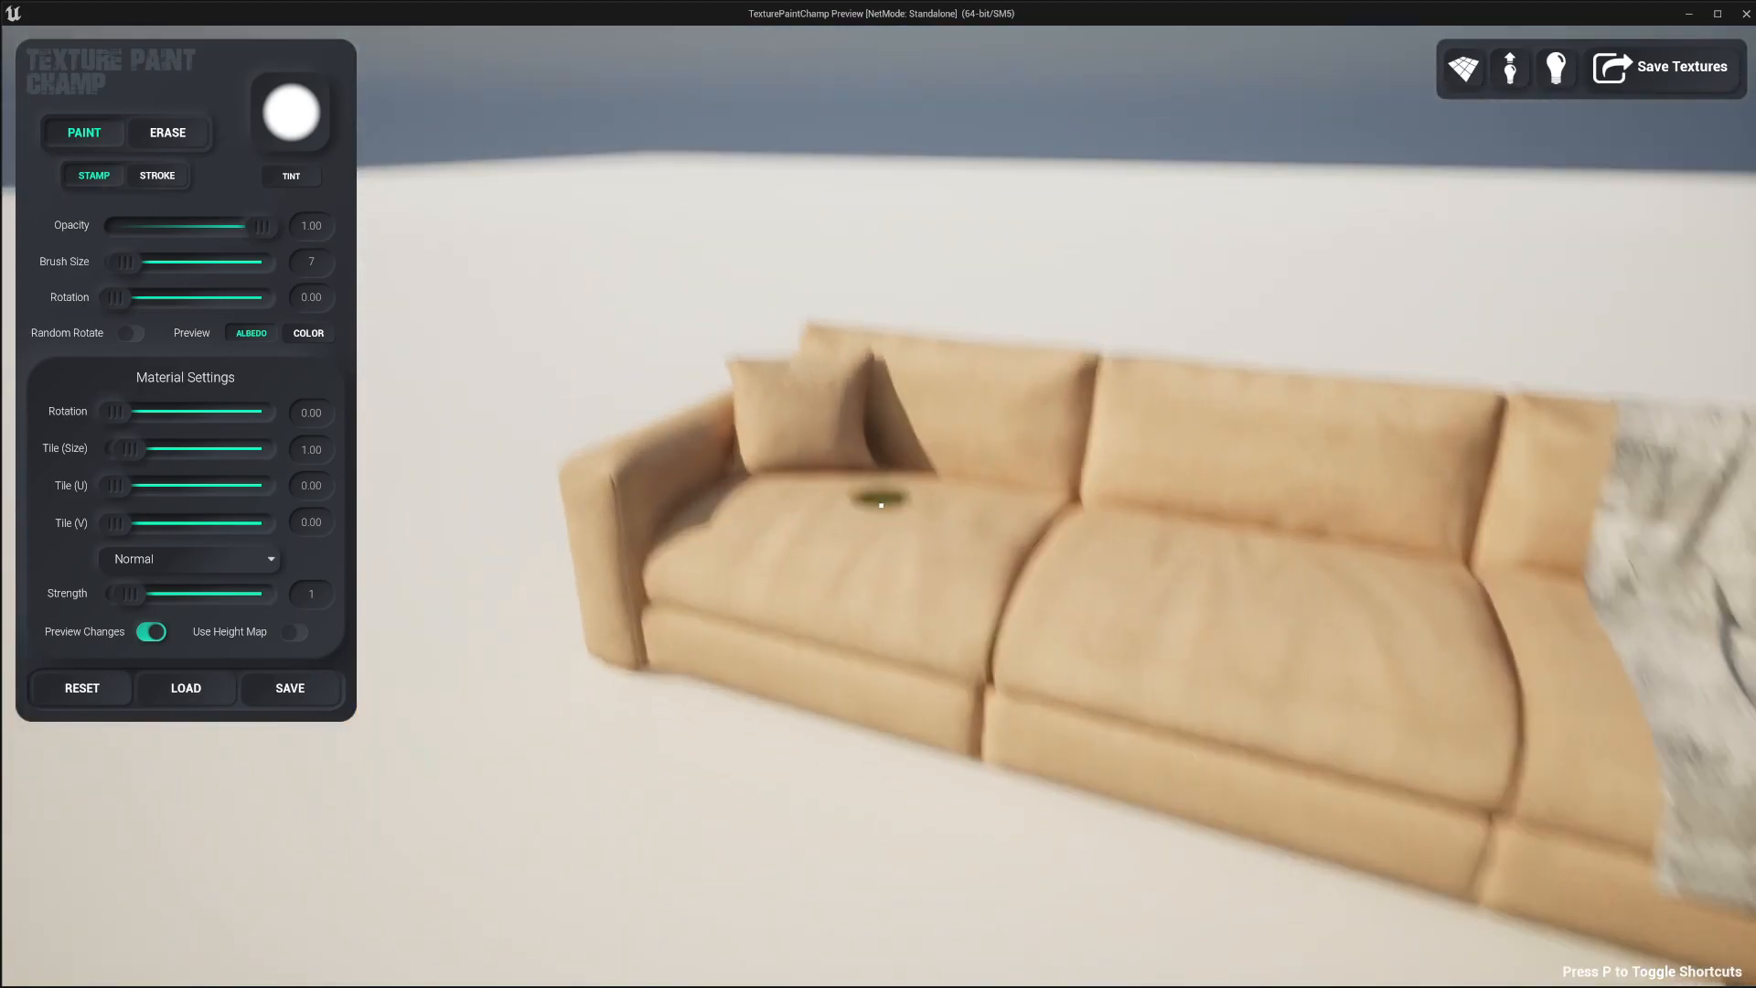
Step: Fly the camera sideways, forward and backward to inspect the sofa from both ends and from farther away
key(a)
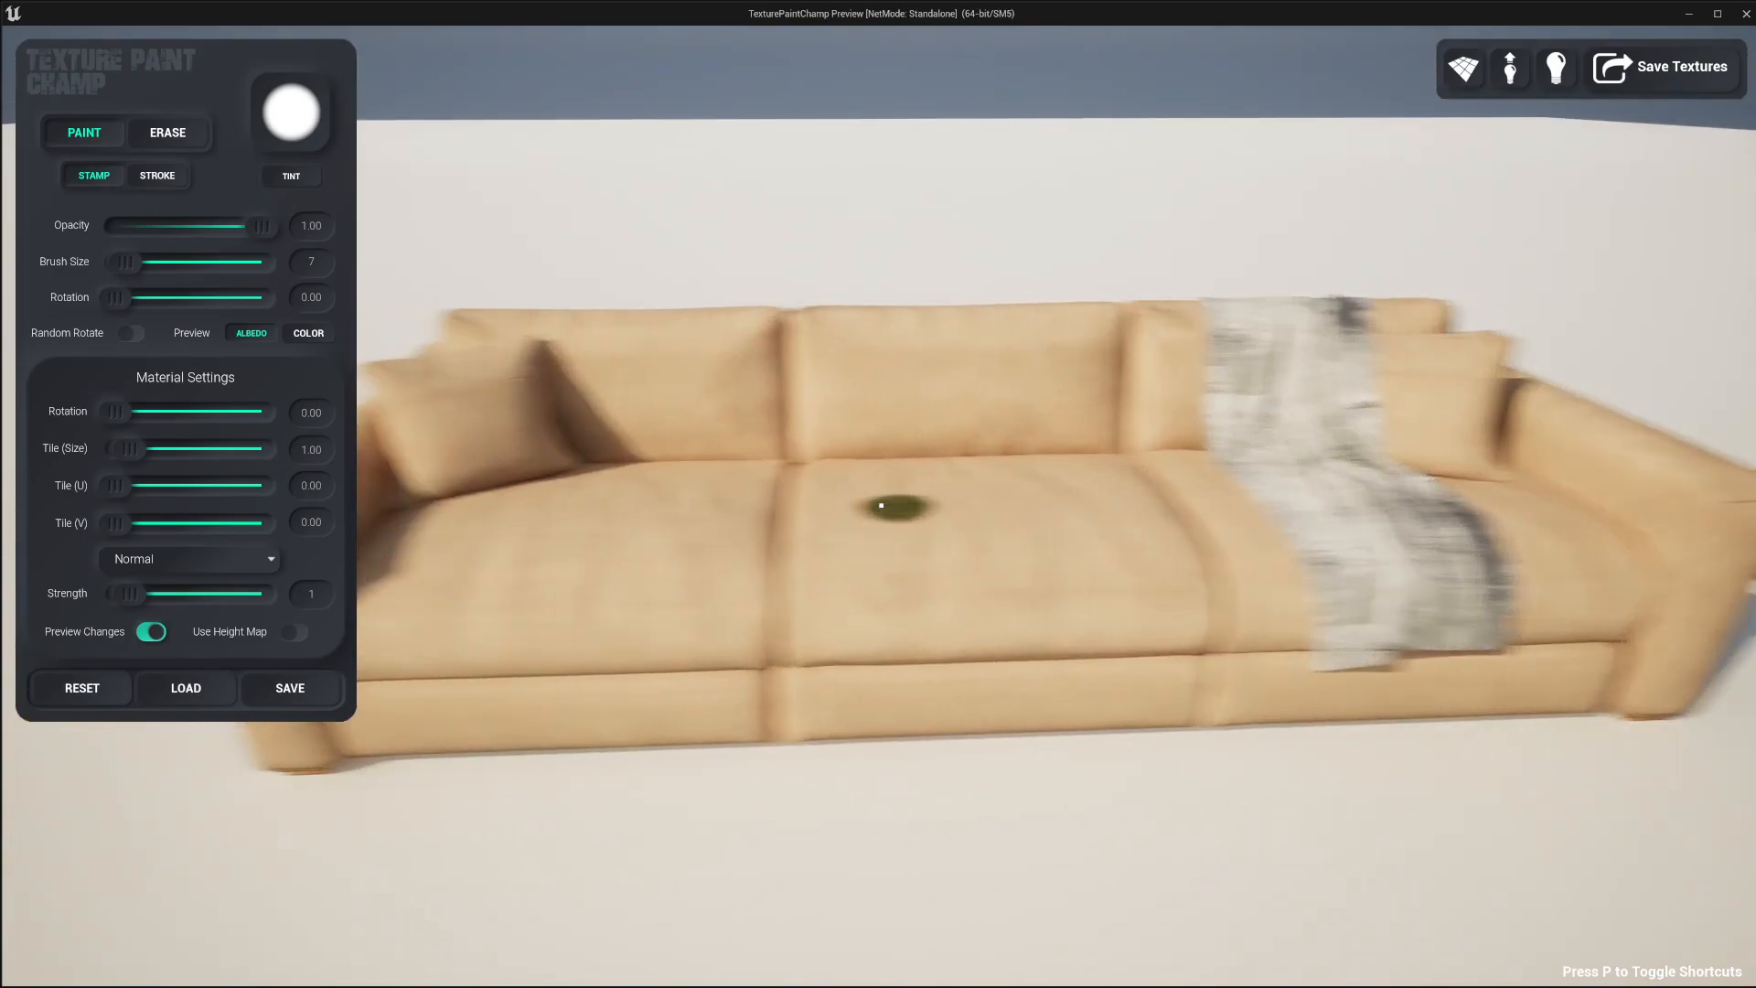
key(d)
key(a)
key(s)
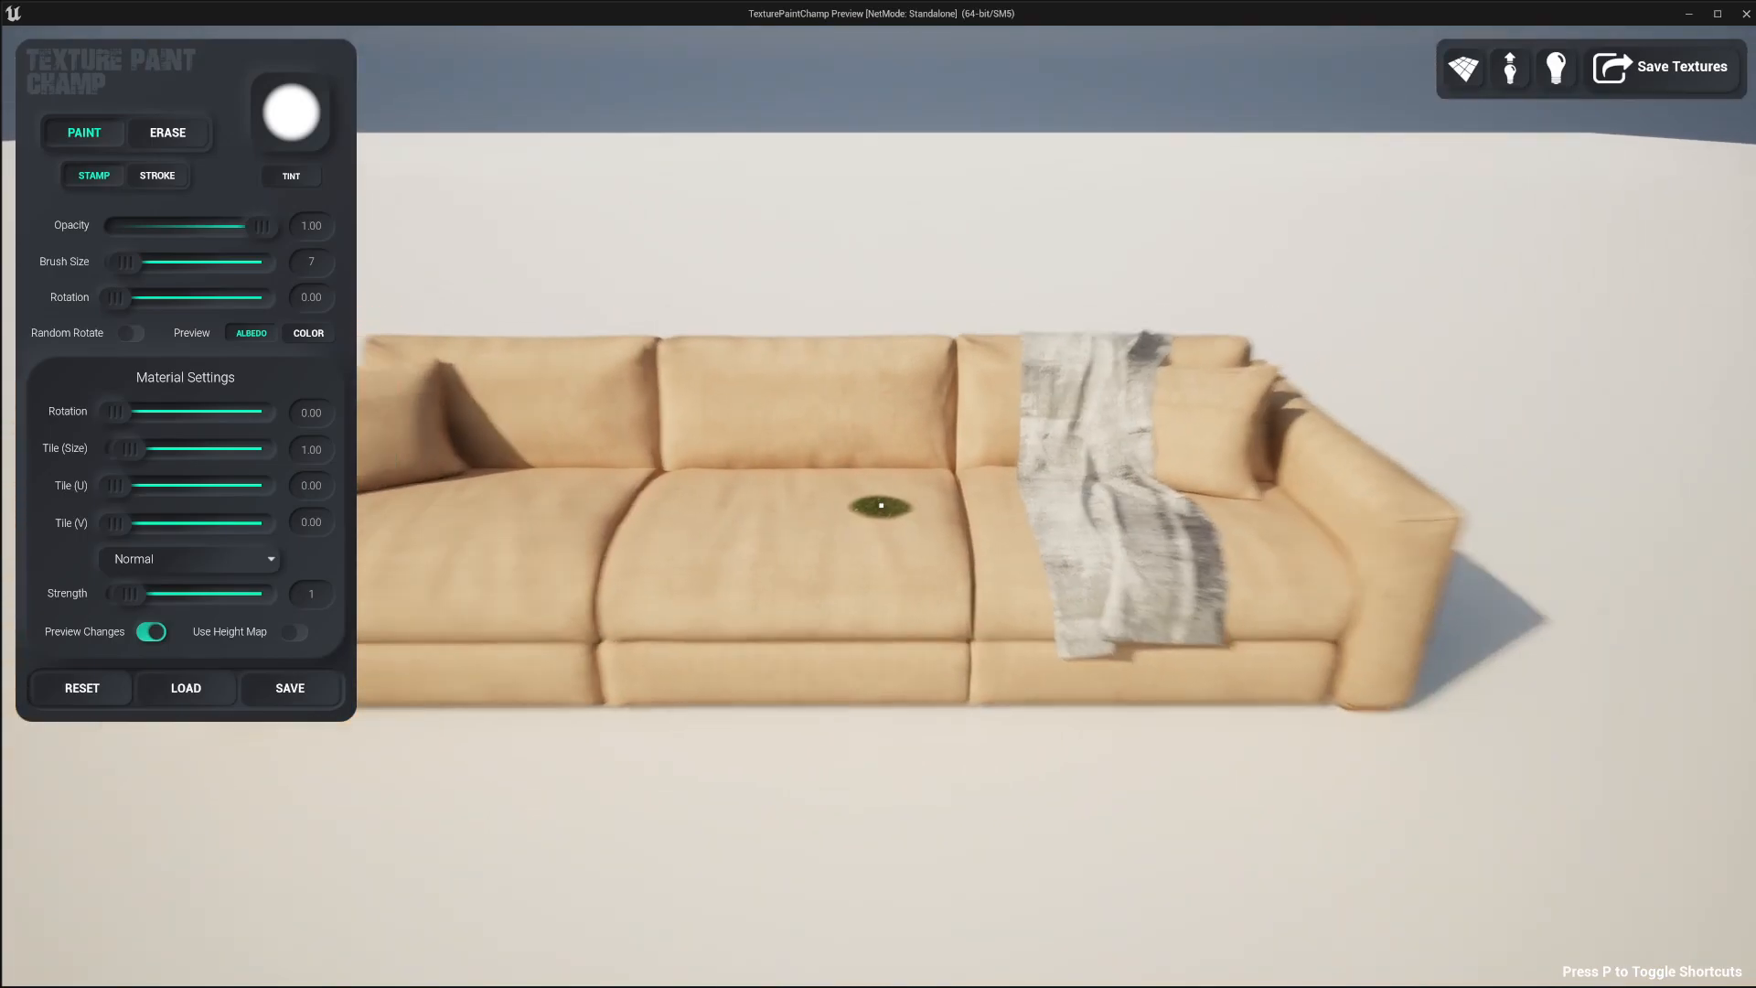
key(w)
key(s)
key(a)
click(881, 505)
key(d)
key(a)
key(d)
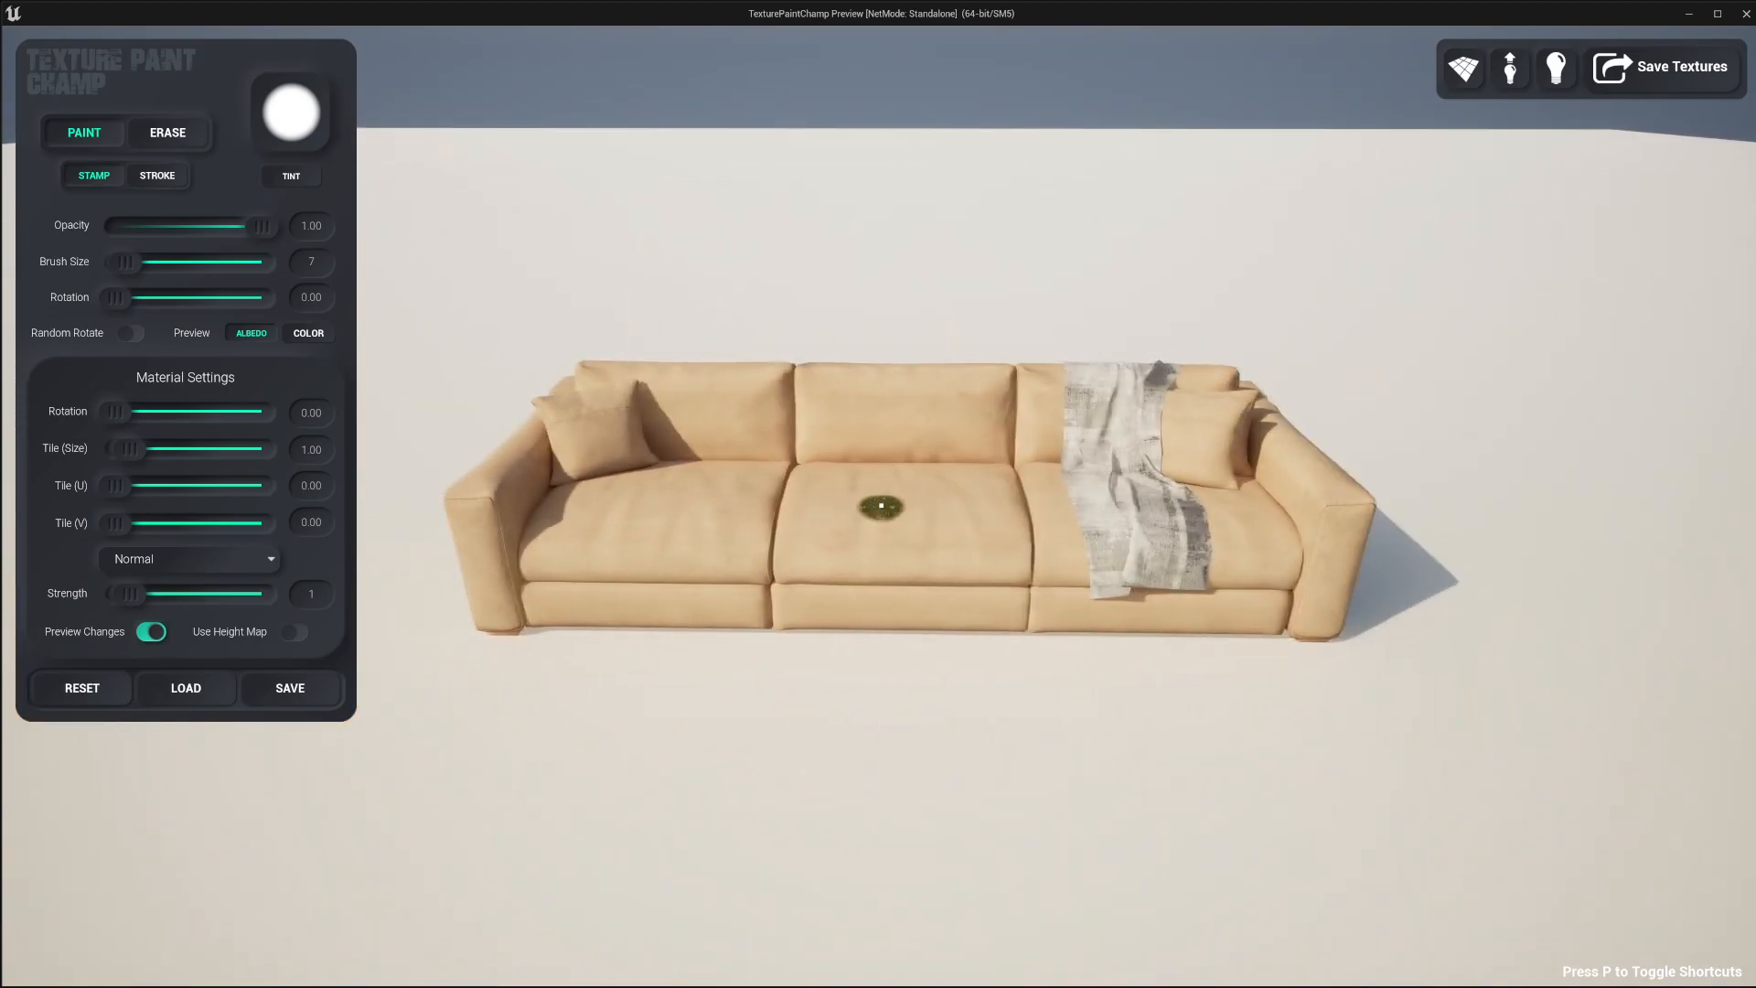
Step: Raise the camera speed to Very Fast and lower it to Very Slow, testing the movement around the sofa
scroll(881, 505, up, 2)
key(a)
key(d)
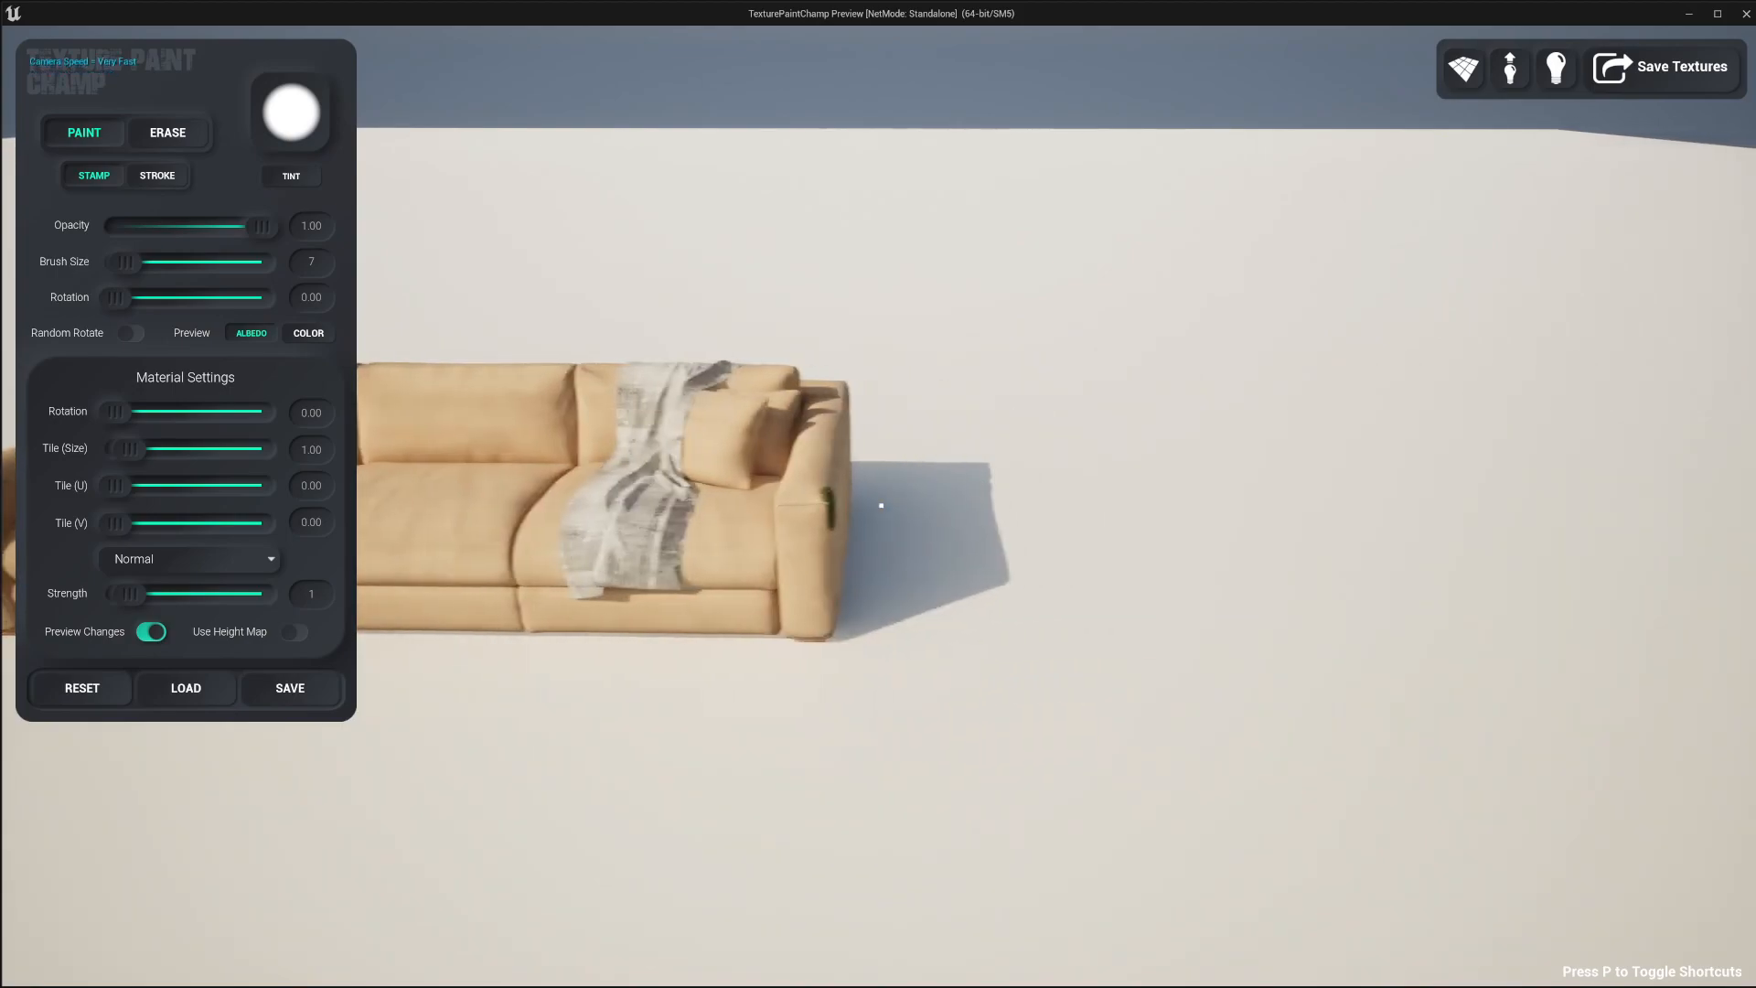
key(a)
key(w)
key(s)
scroll(881, 505, down, 7)
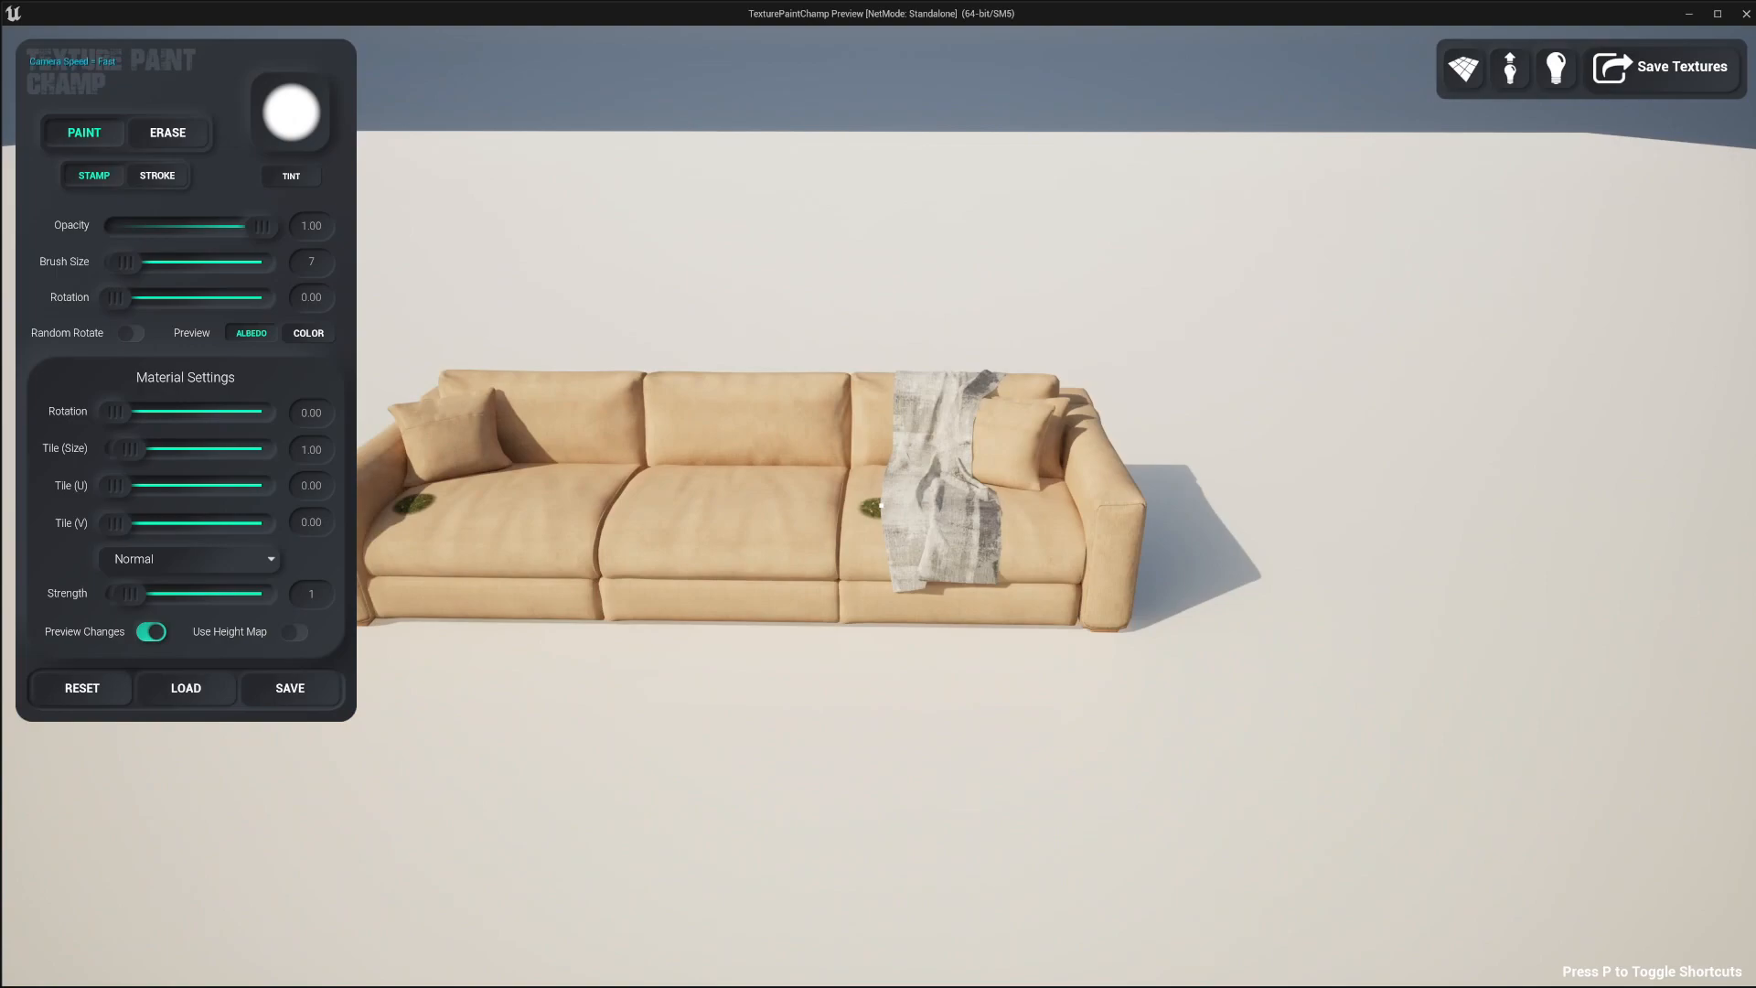
key(a)
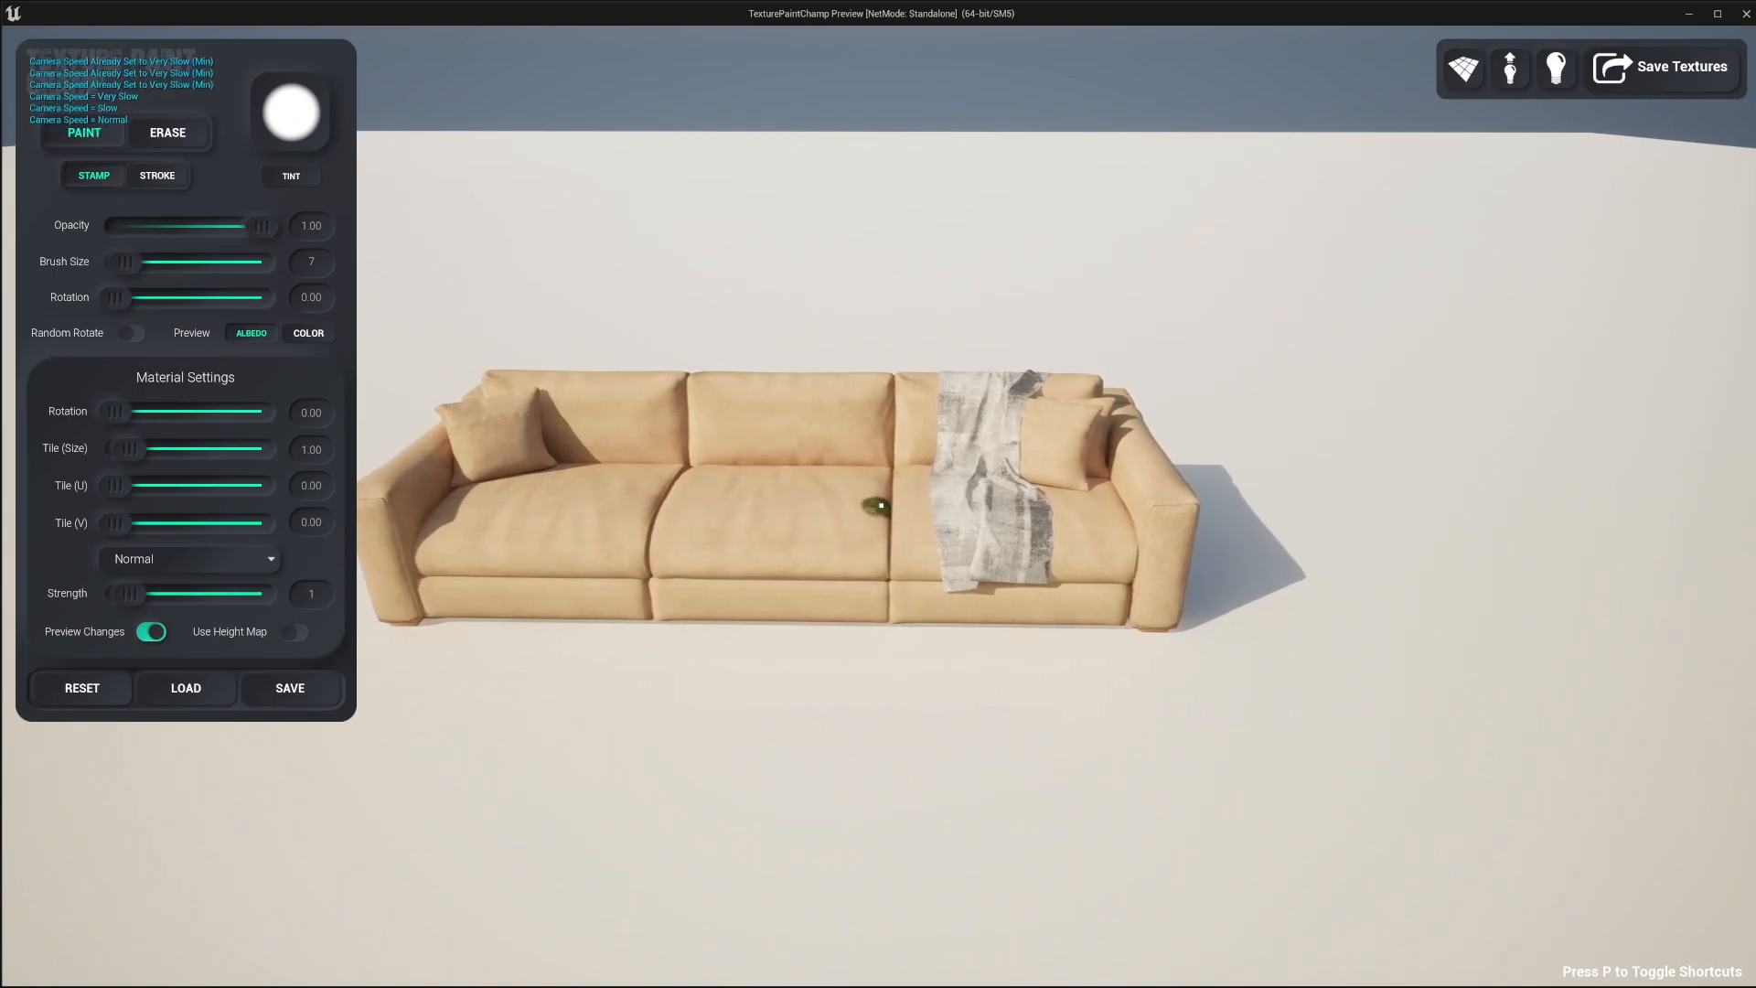
key(w)
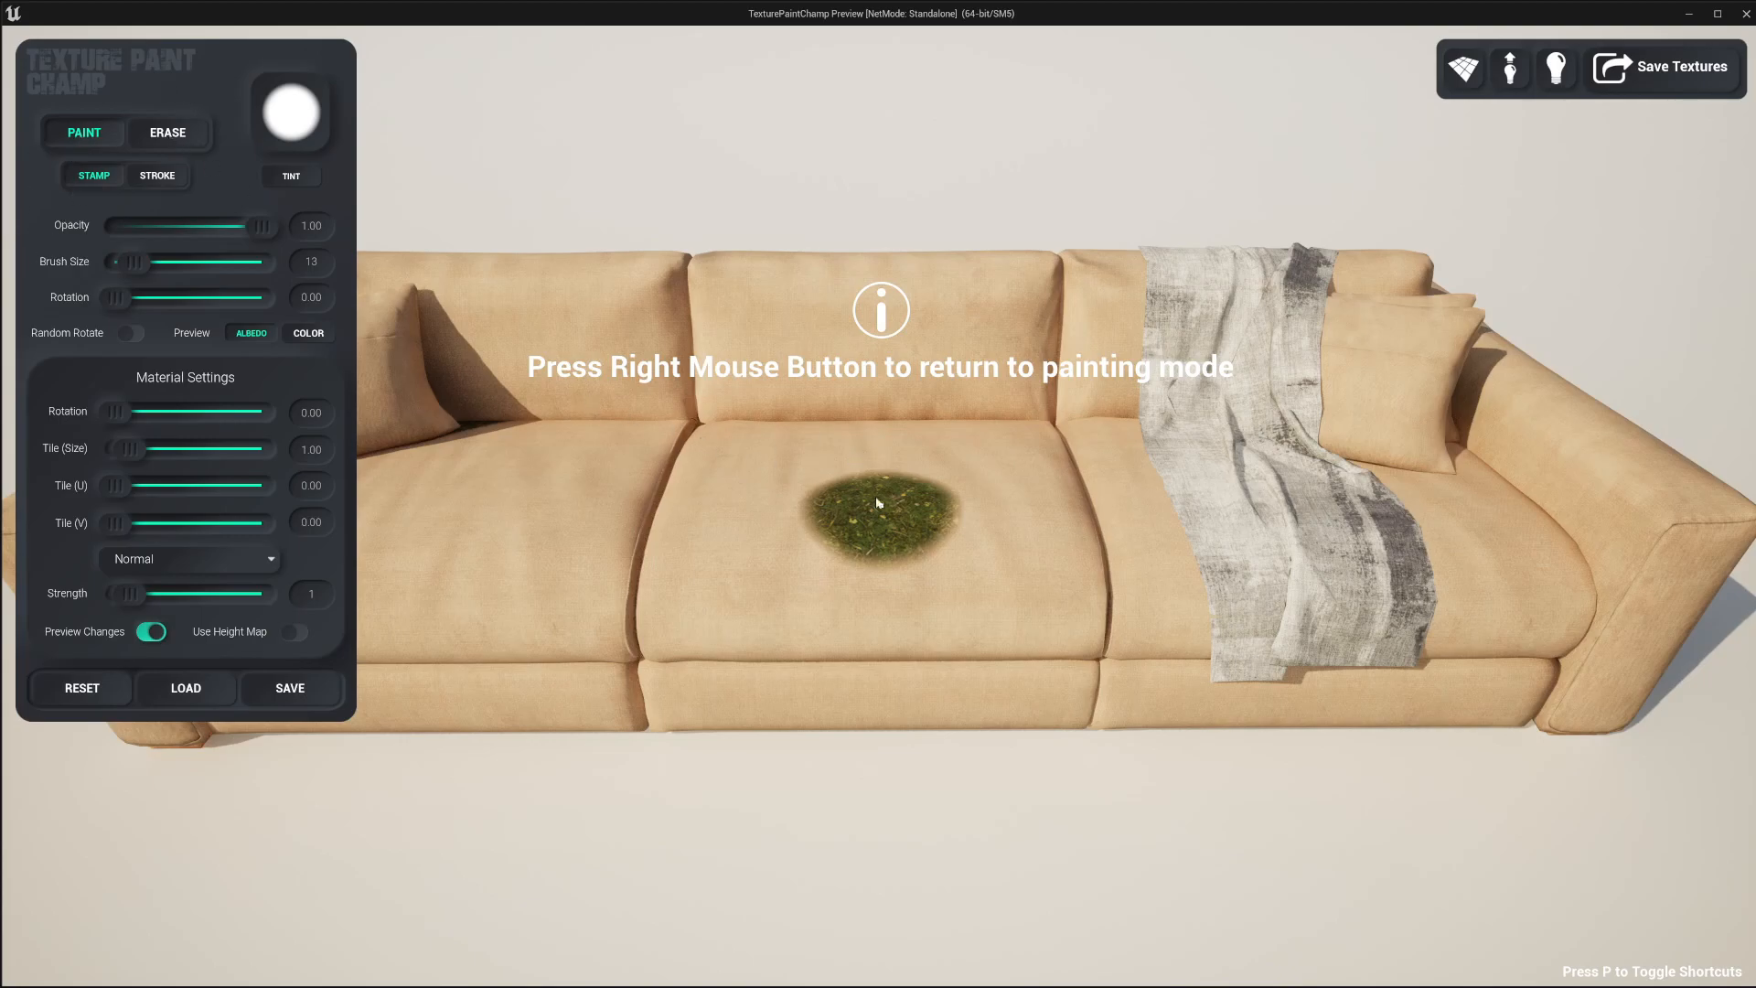
Step: Stamp a patch of the mossy grass material onto the middle seat cushion and remove it in Erase mode
right_click(881, 505)
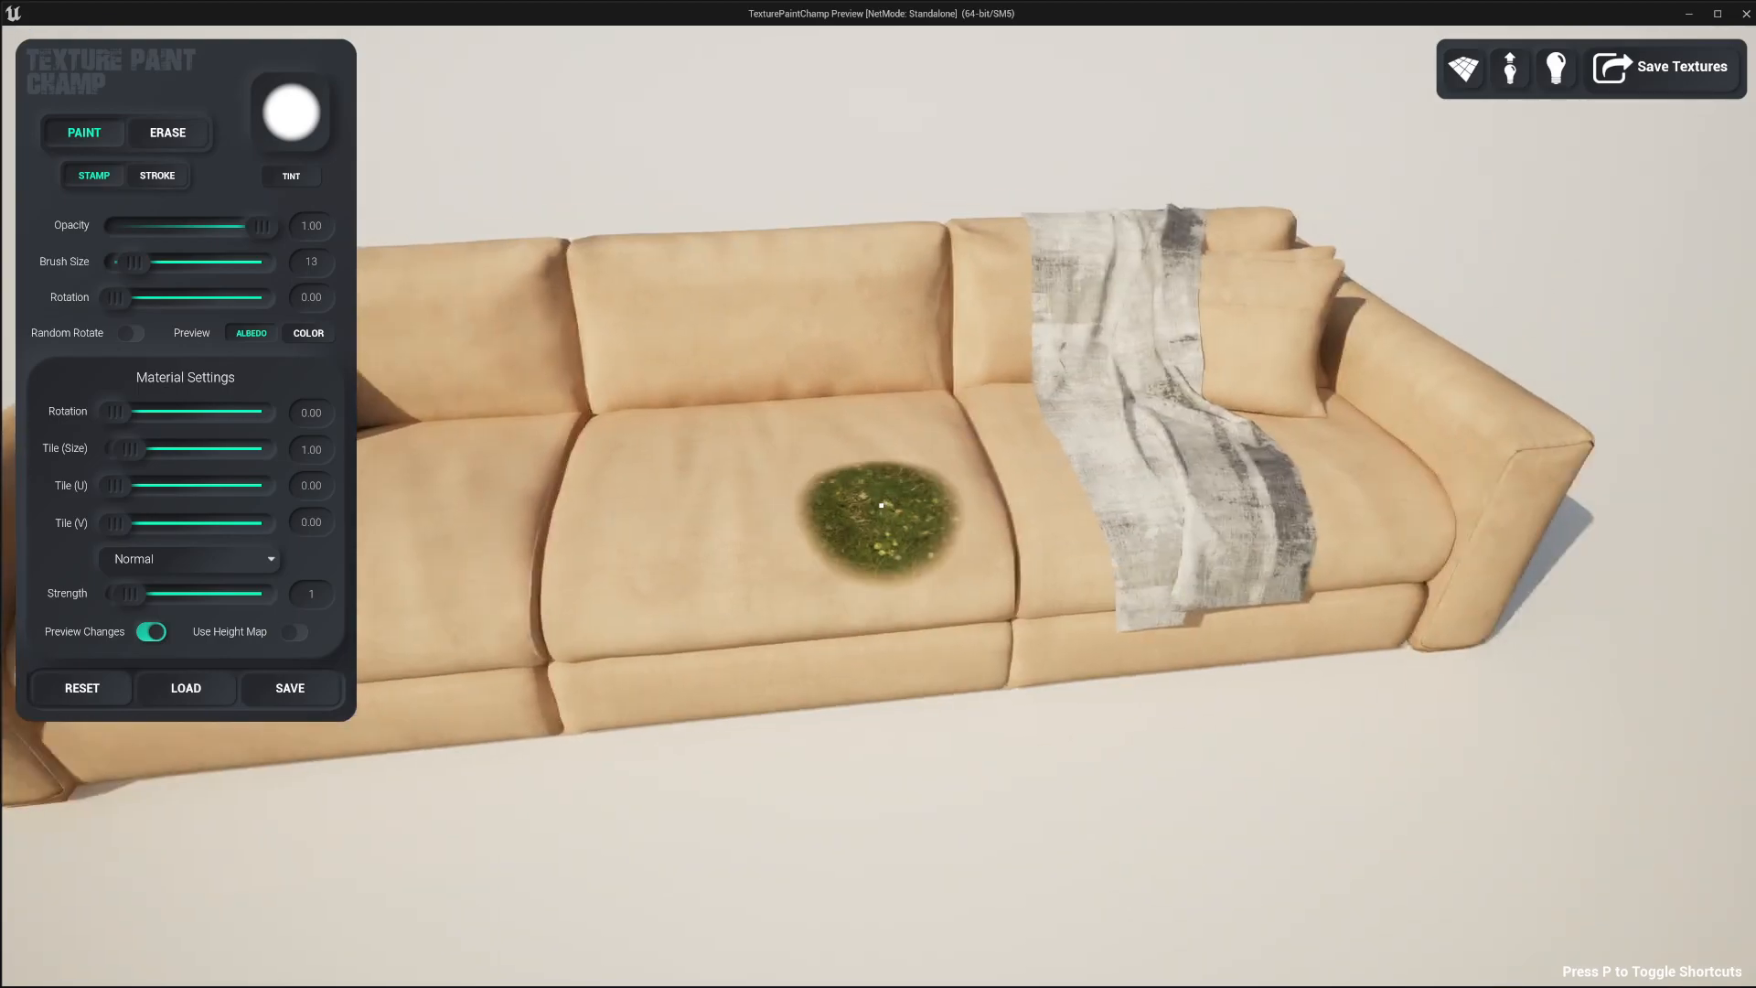
click(881, 505)
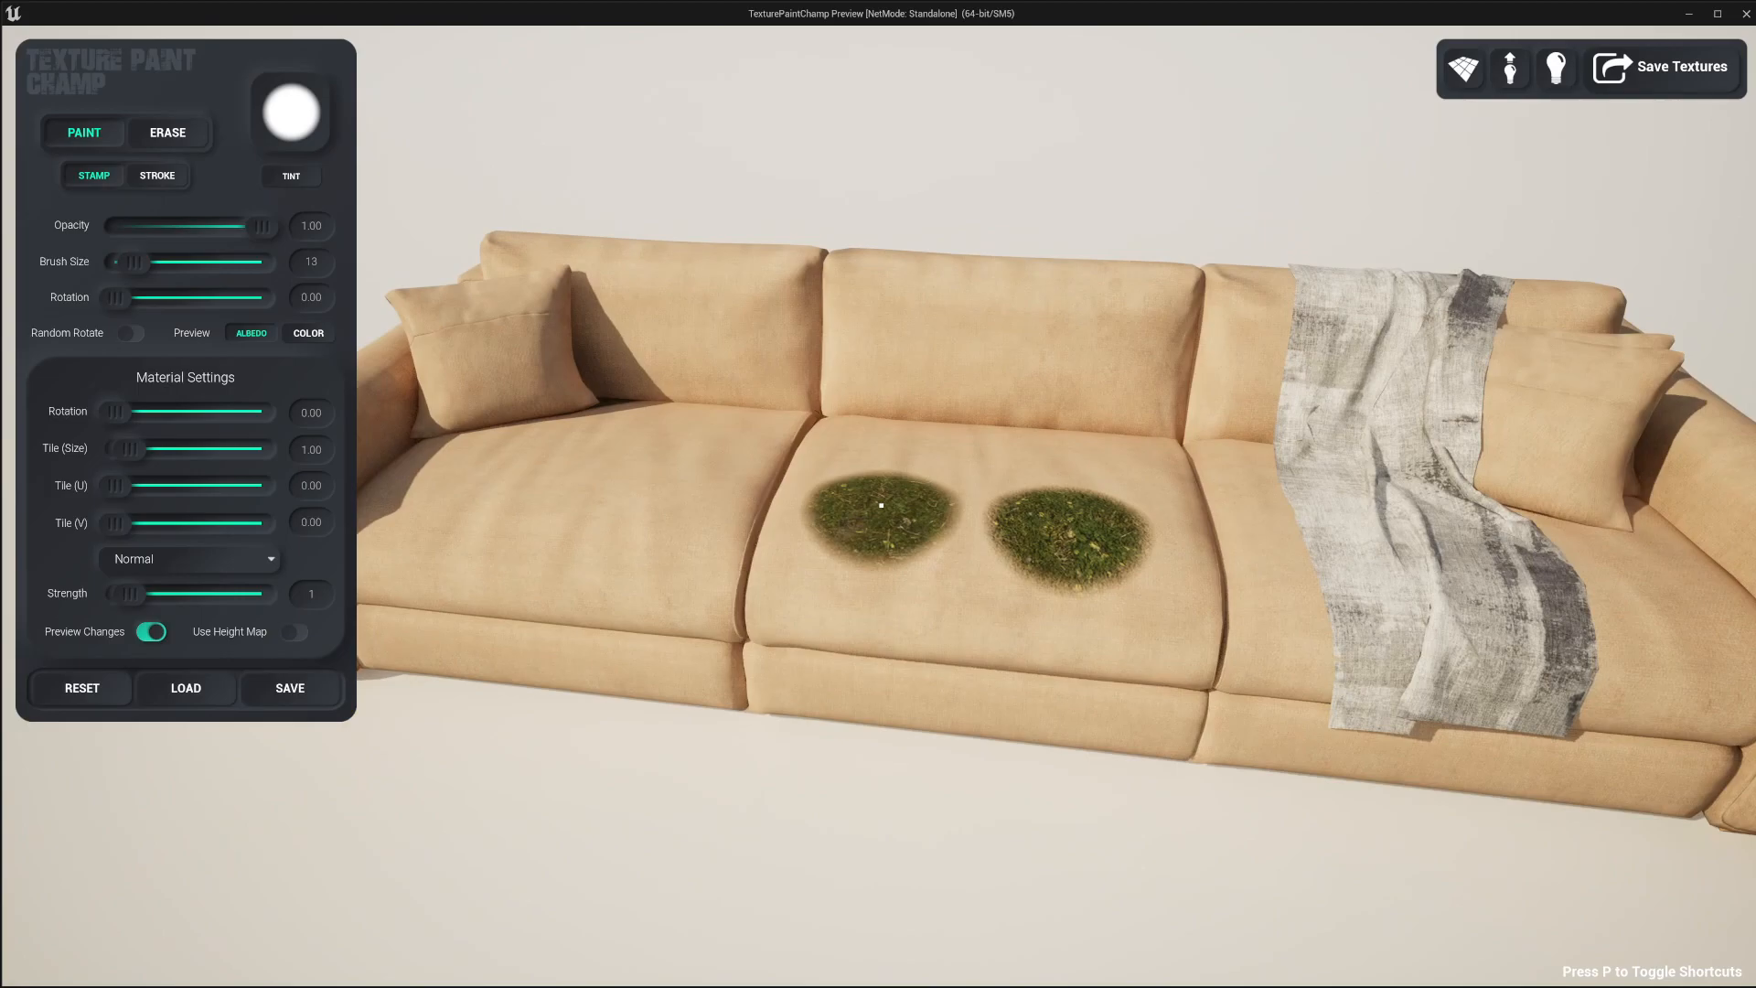
right_click(881, 505)
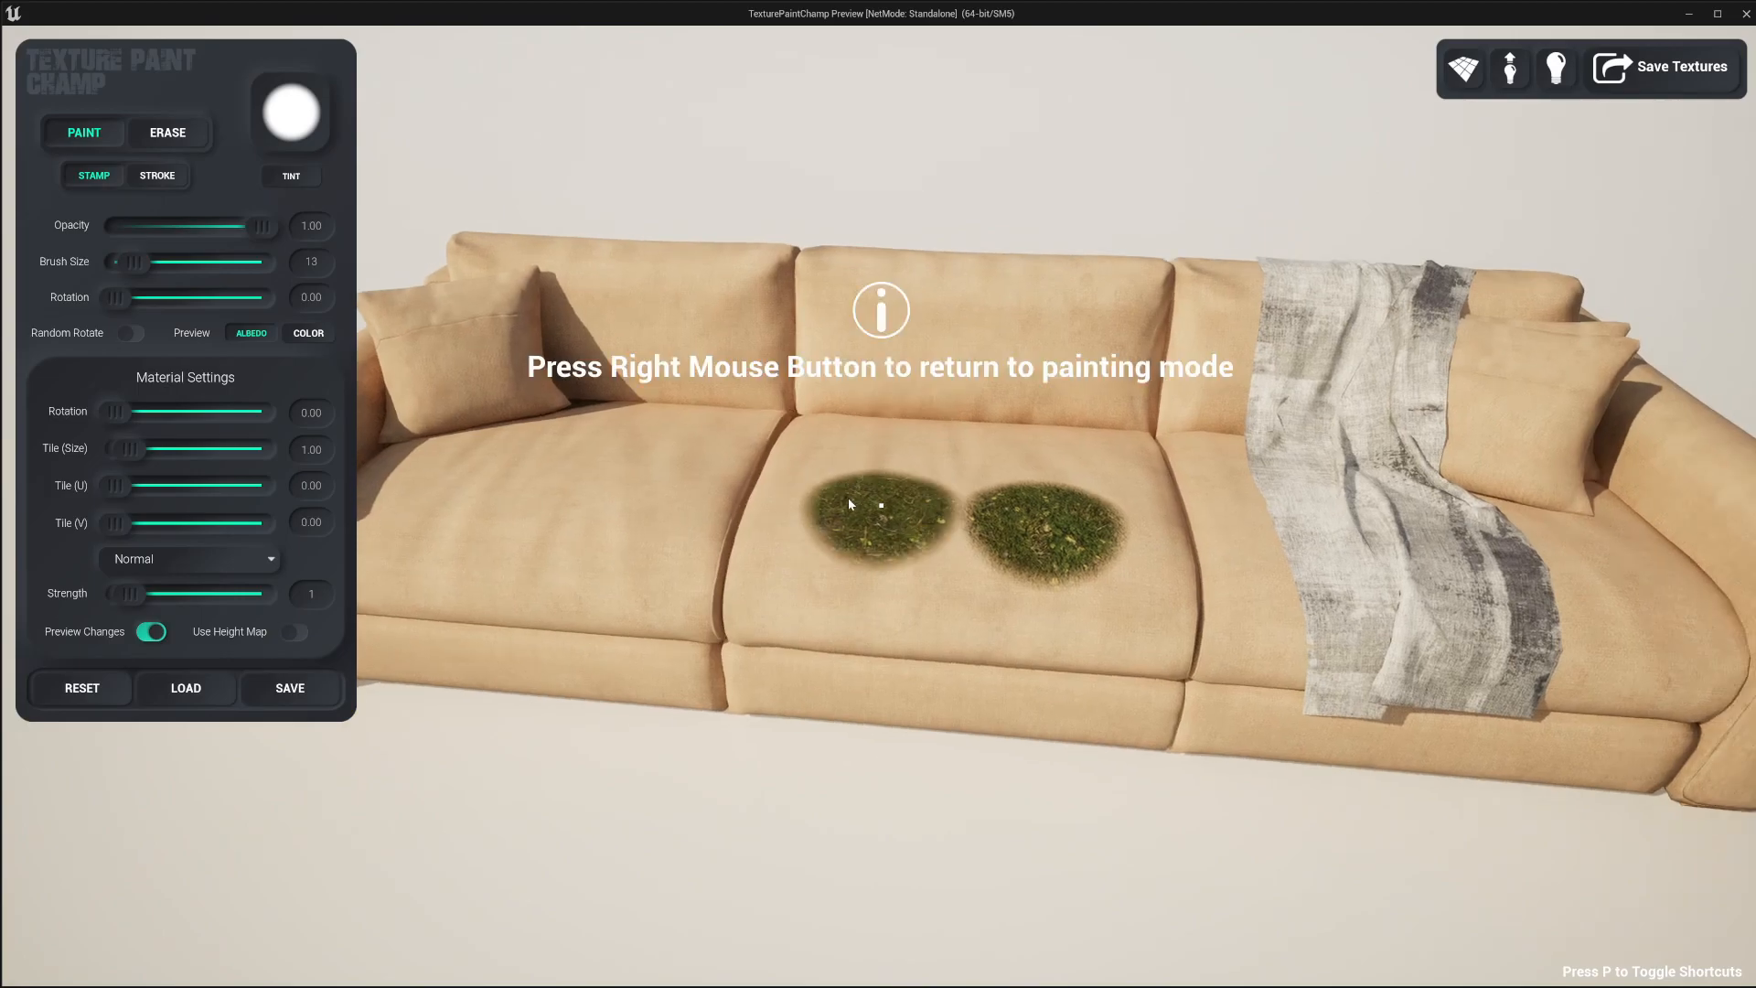
click(168, 134)
right_click(900, 486)
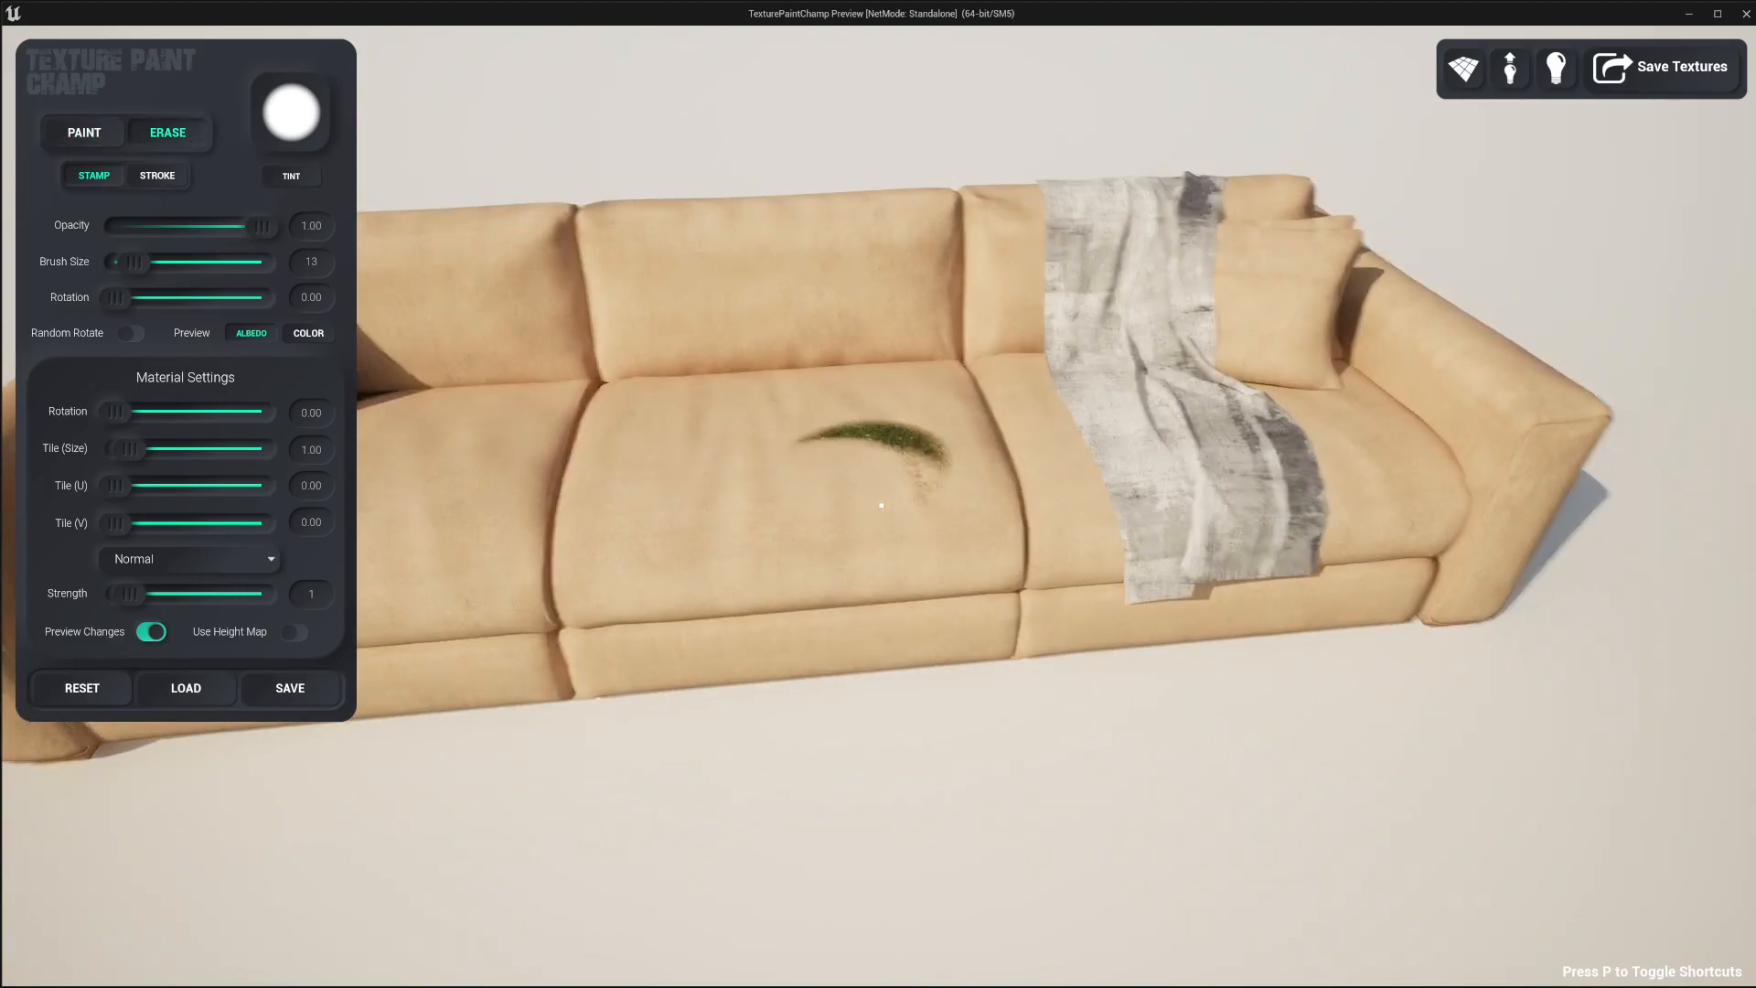
click(880, 505)
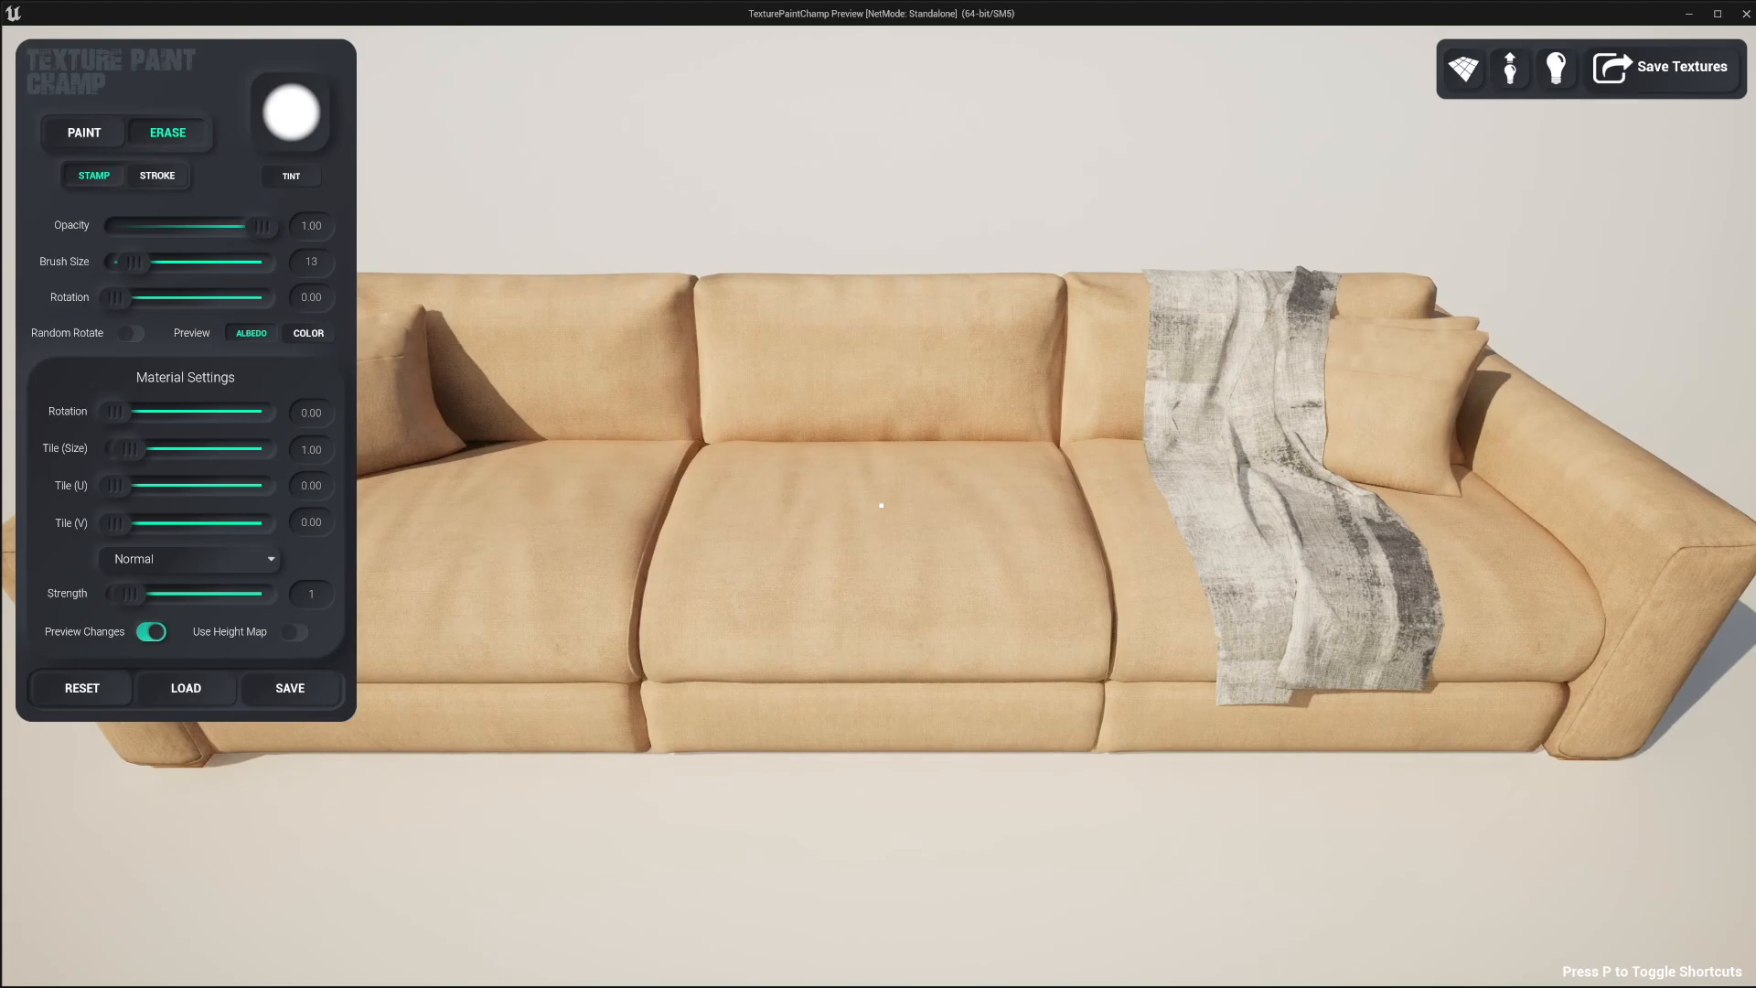
click(881, 505)
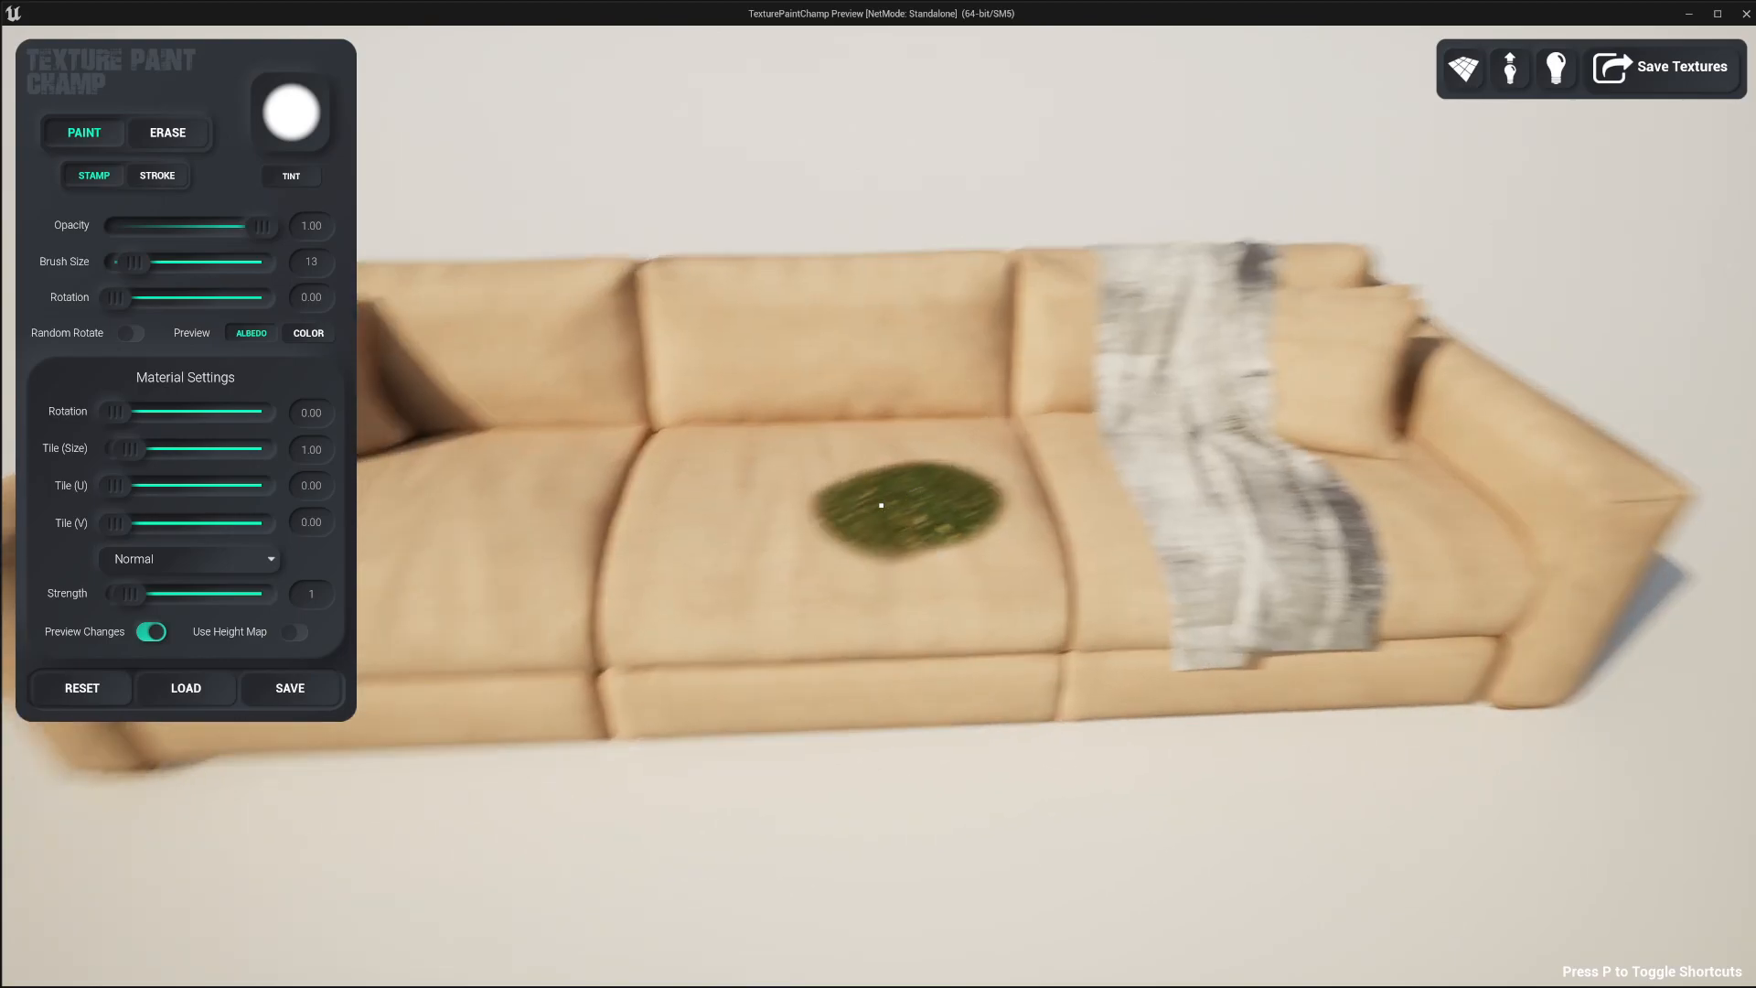
Step: Stamp another grass patch on the middle seat cushion and paint a freehand line across it in Stroke mode
click(881, 505)
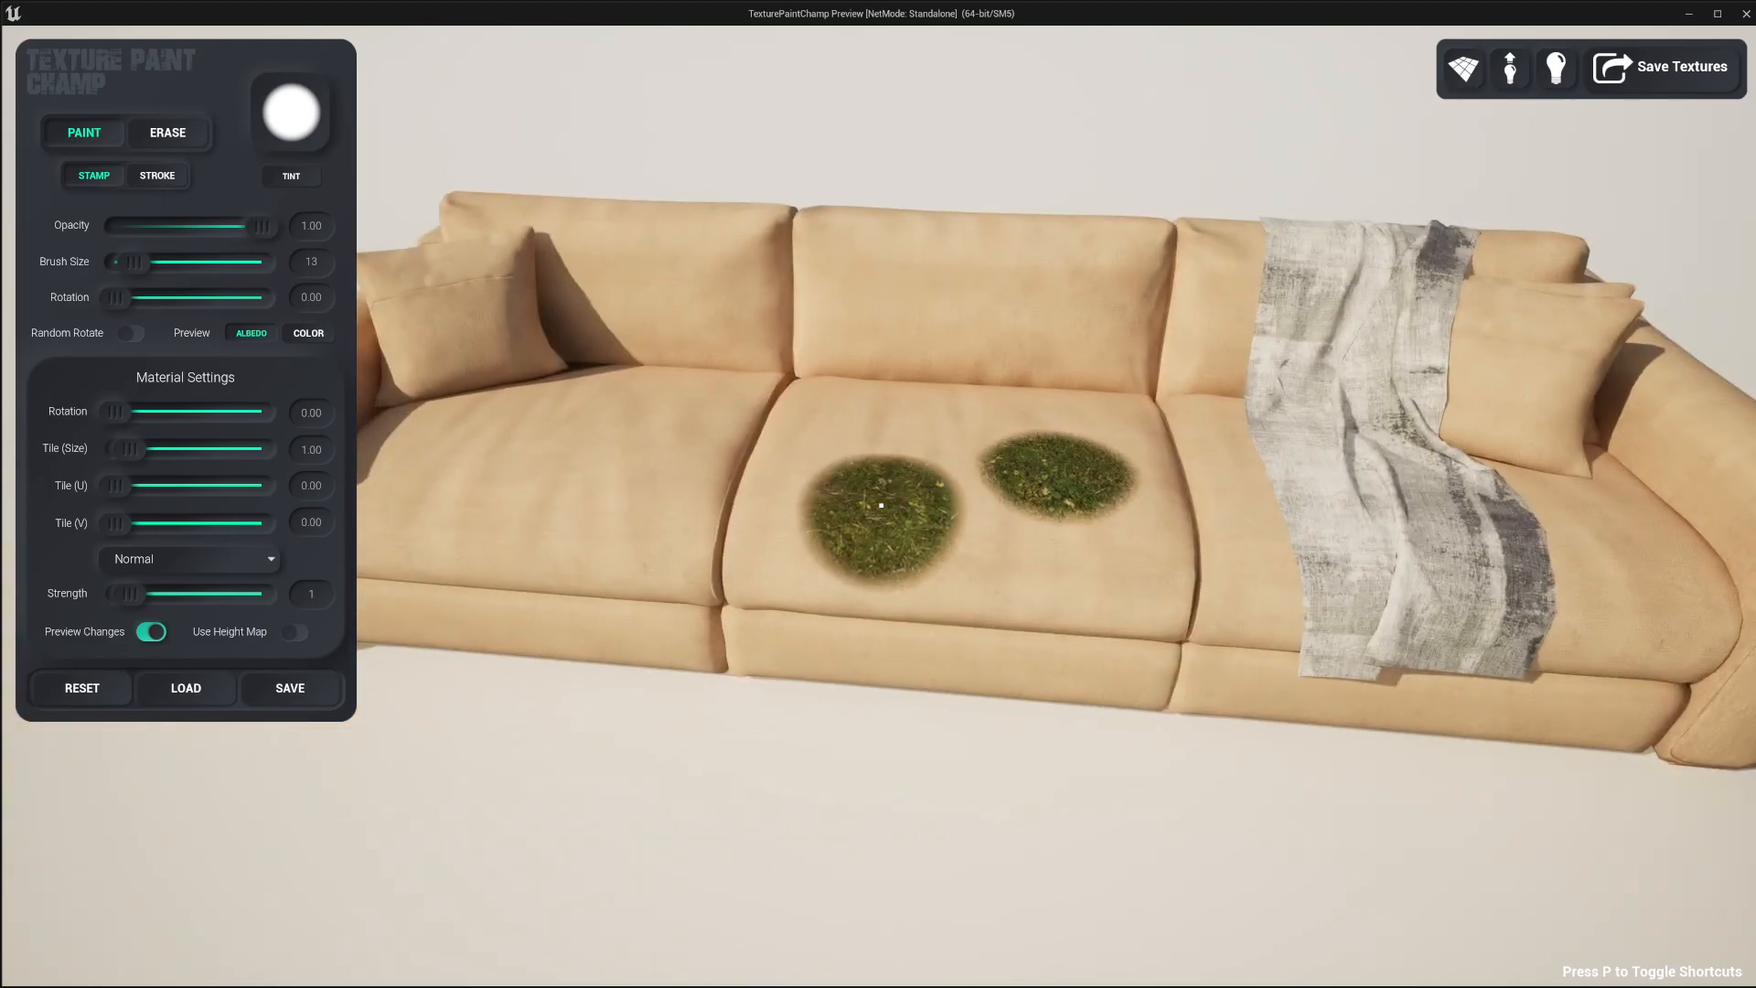
right_click(881, 505)
click(158, 175)
right_click(849, 500)
mouse_move(881, 505)
mouse_down()
mouse_move(897, 411)
mouse_move(873, 364)
mouse_move(787, 518)
mouse_move(770, 592)
mouse_move(732, 578)
mouse_move(714, 499)
mouse_move(823, 513)
mouse_move(722, 549)
mouse_up()
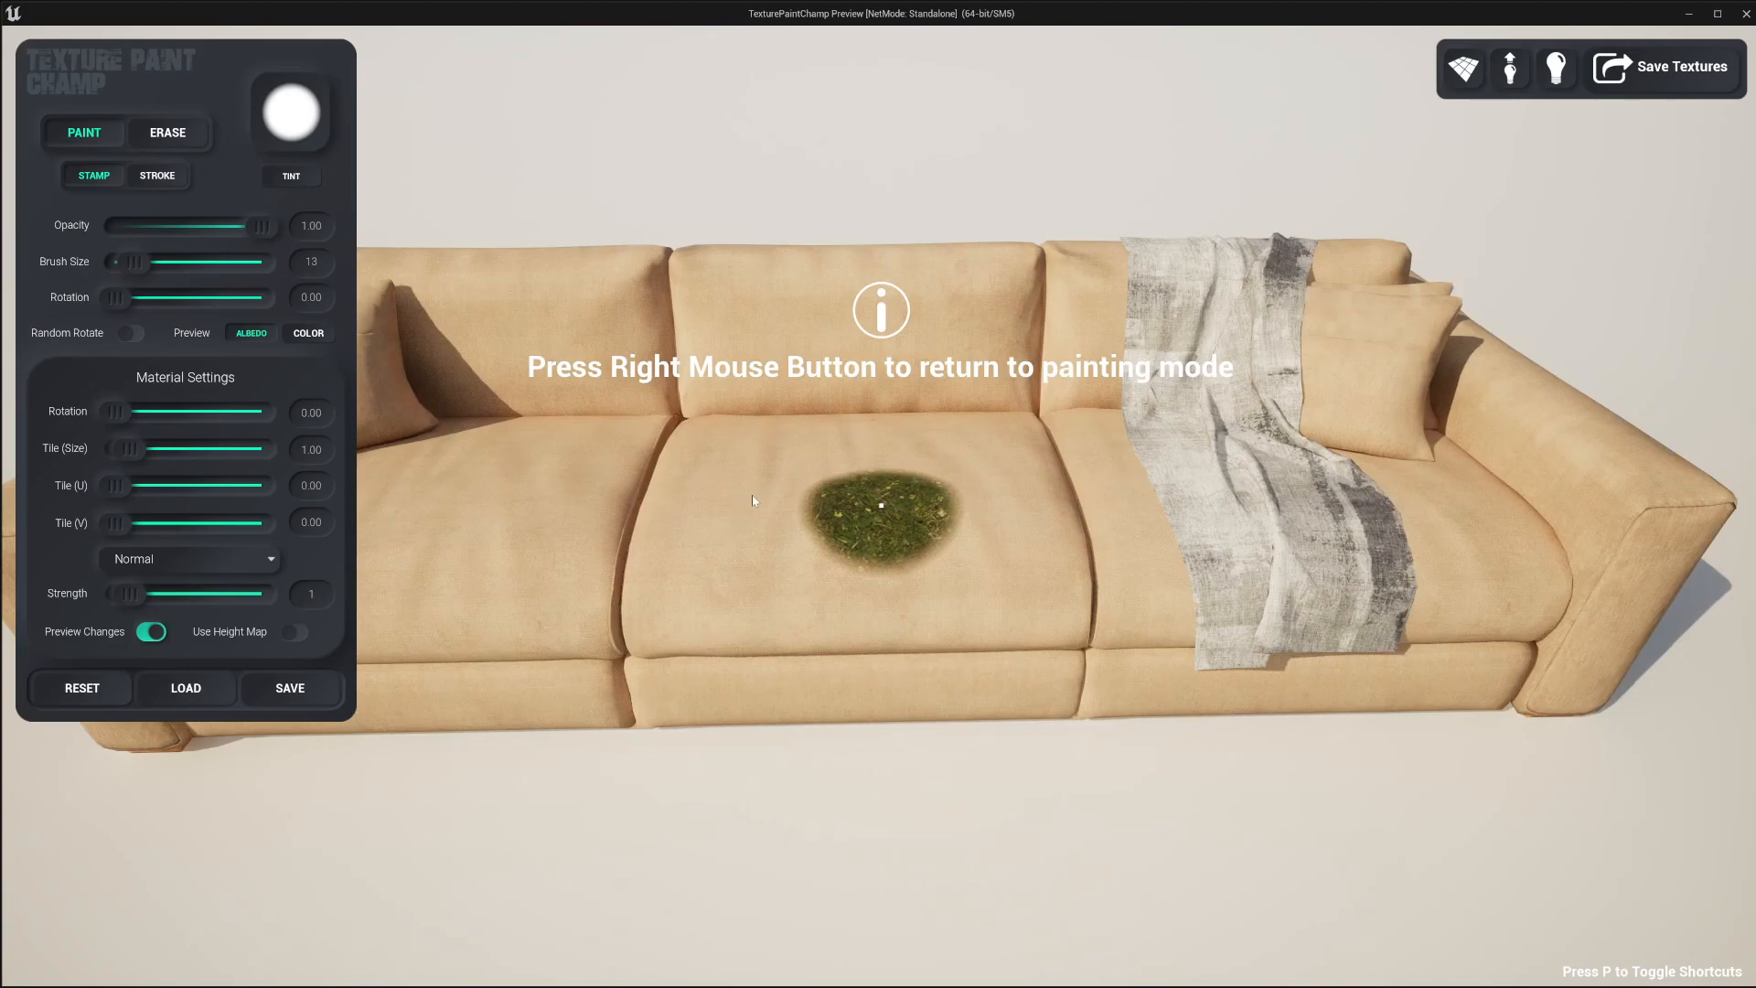
Step: Browse the brush shapes and select the fine splatter brush, second in the third row
click(294, 119)
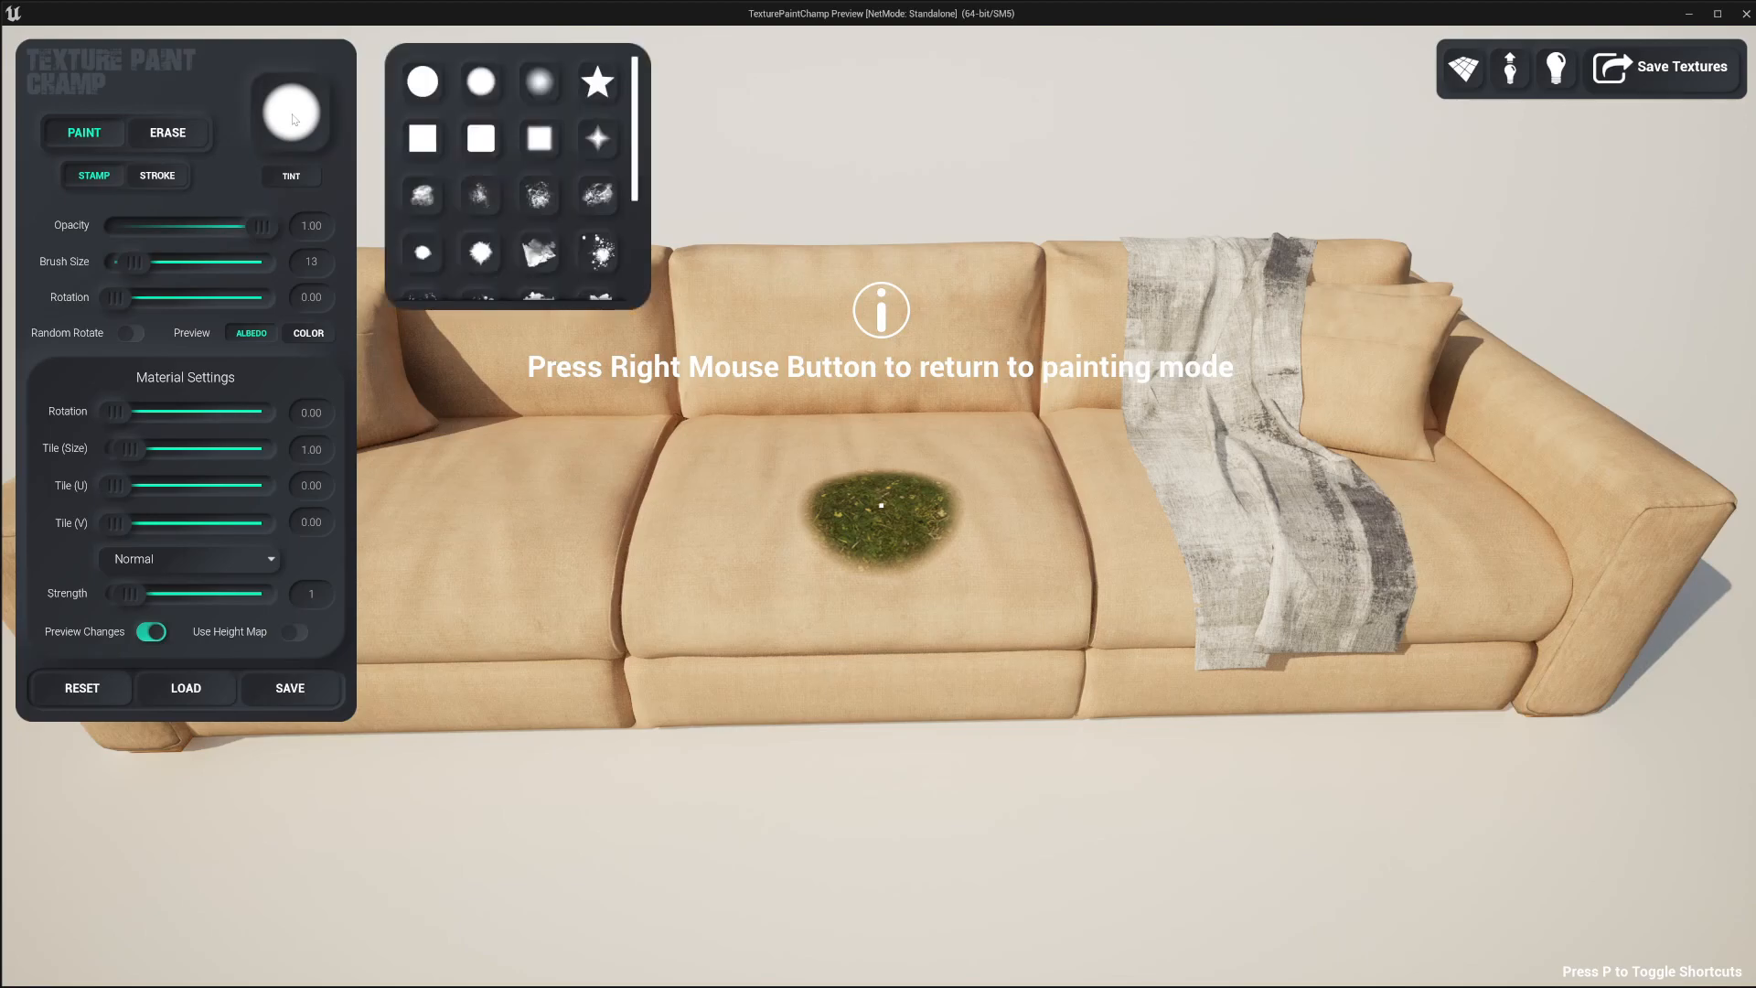
scroll(639, 130, down, 1)
mouse_move(639, 130)
mouse_down()
mouse_move(639, 204)
mouse_move(634, 89)
mouse_move(634, 227)
mouse_move(637, 135)
mouse_up()
scroll(611, 274, down, 5)
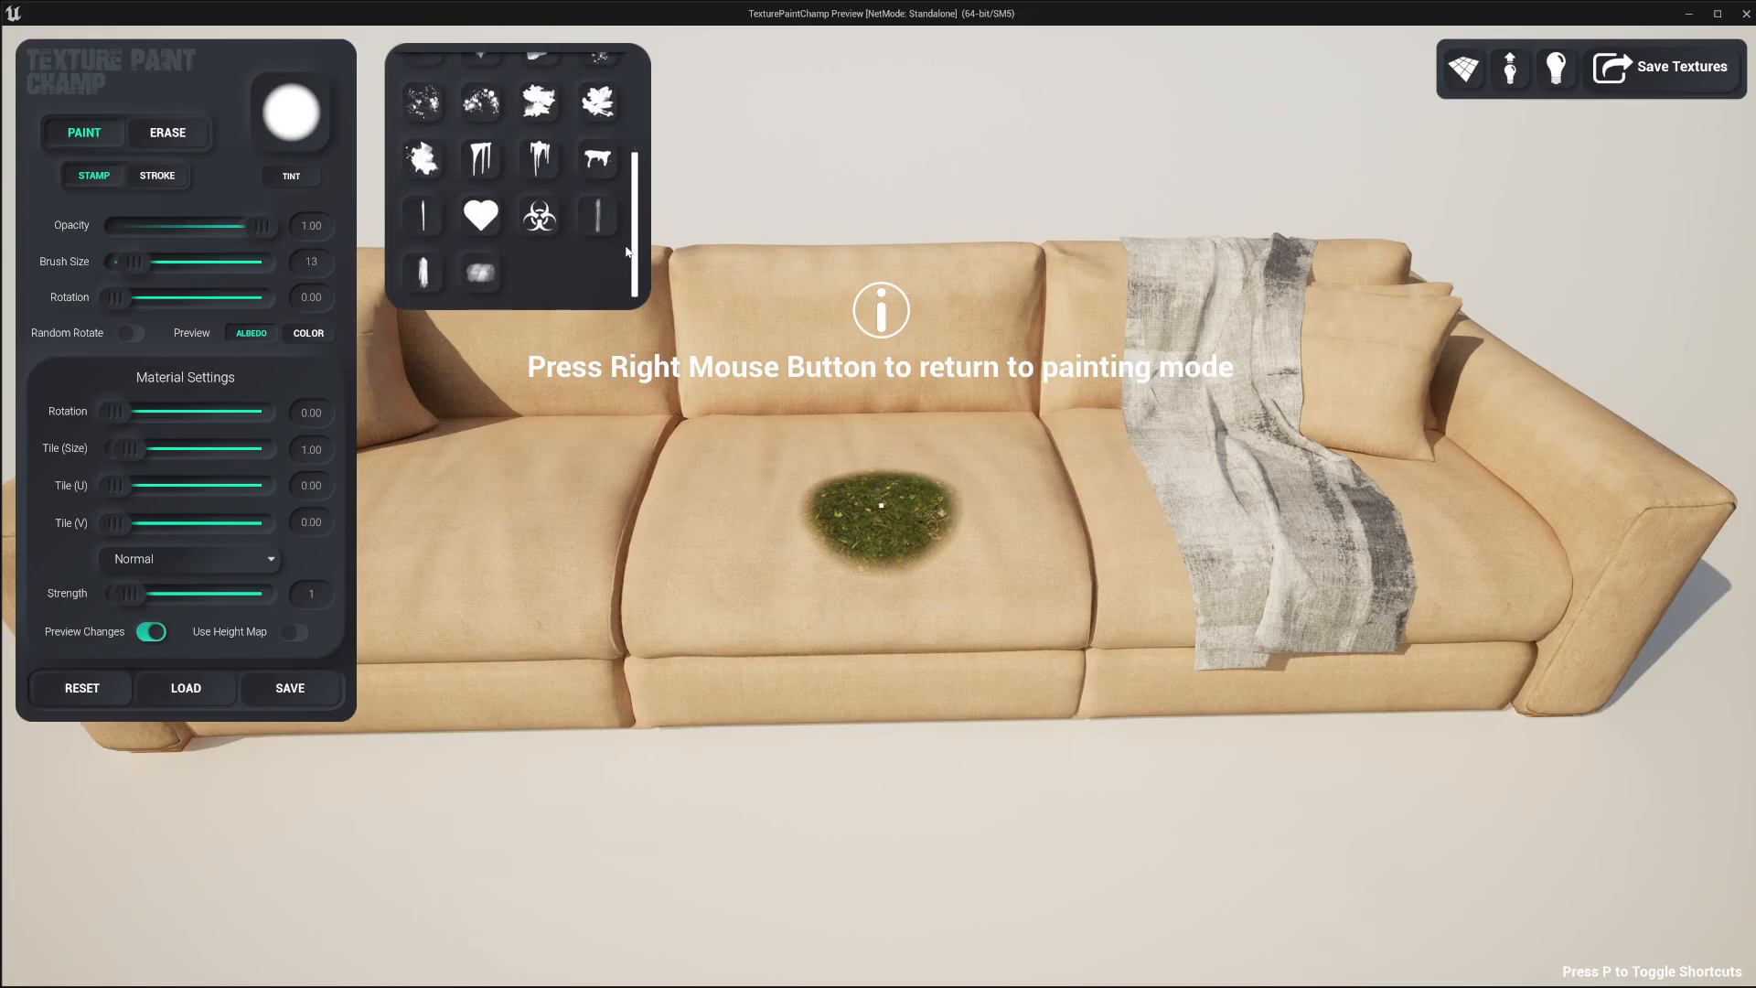
scroll(625, 251, up, 5)
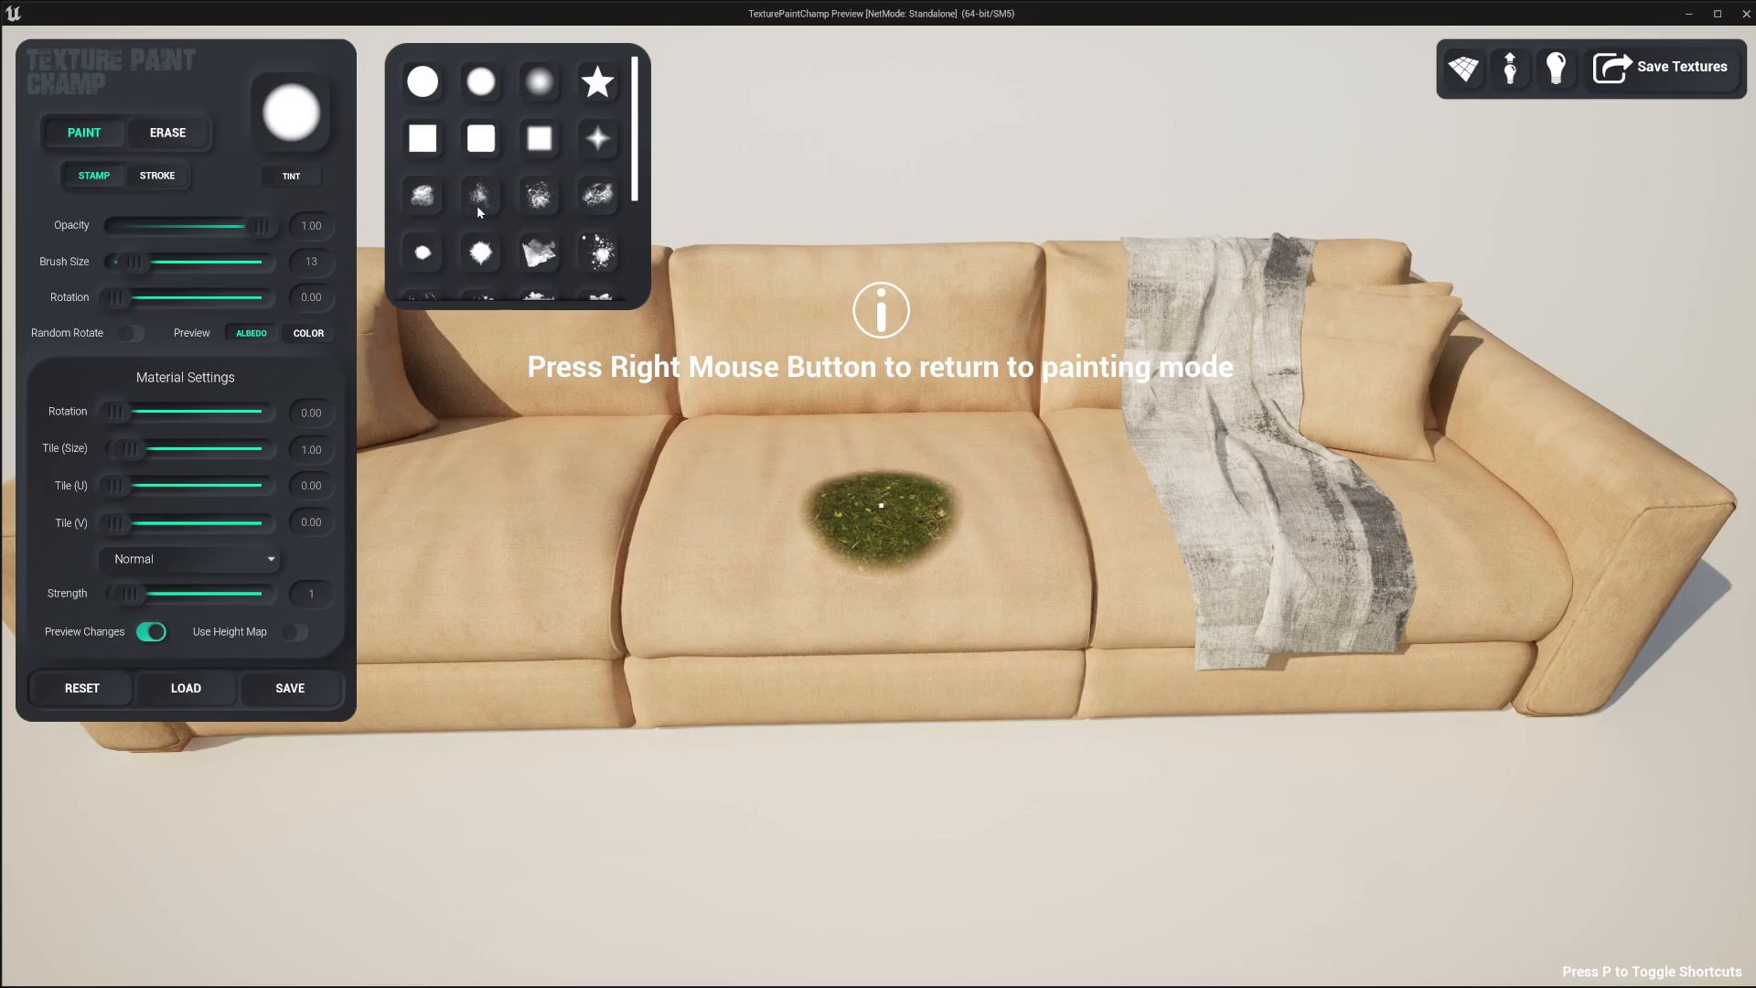
click(479, 197)
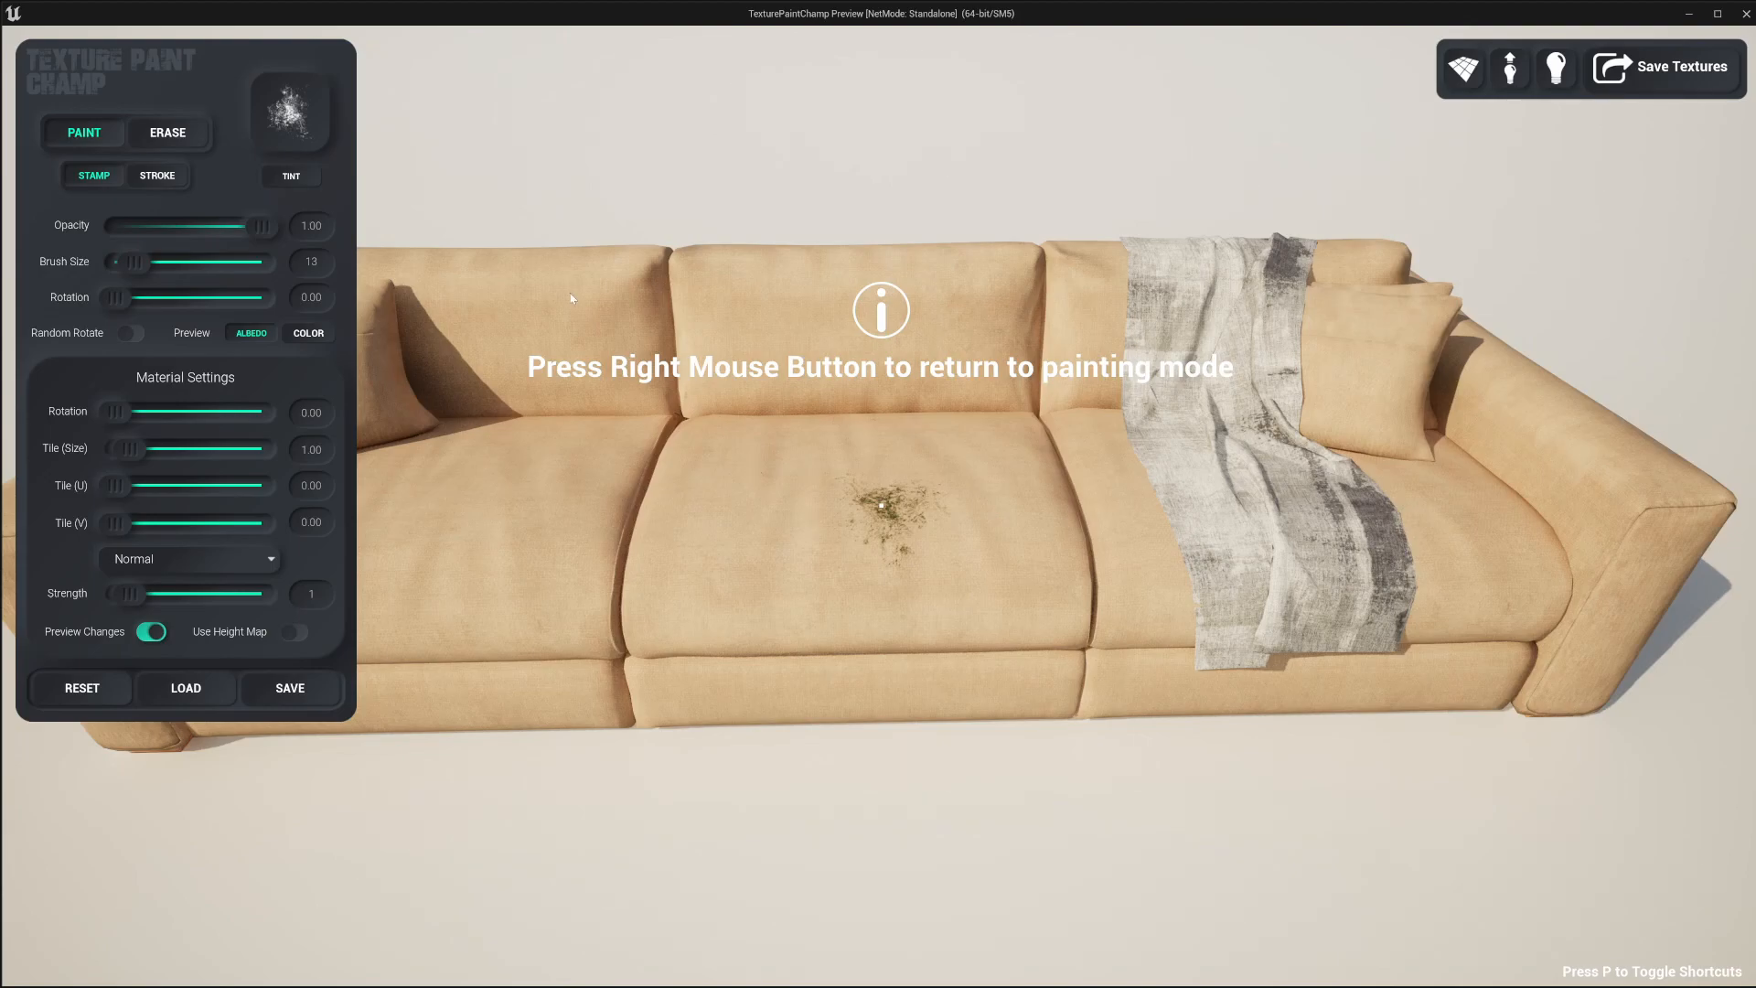
Step: Try yellow, purple and green tints on the splatter brush, ending with green at X 0.28, Y 0.141 and 0.859
click(293, 176)
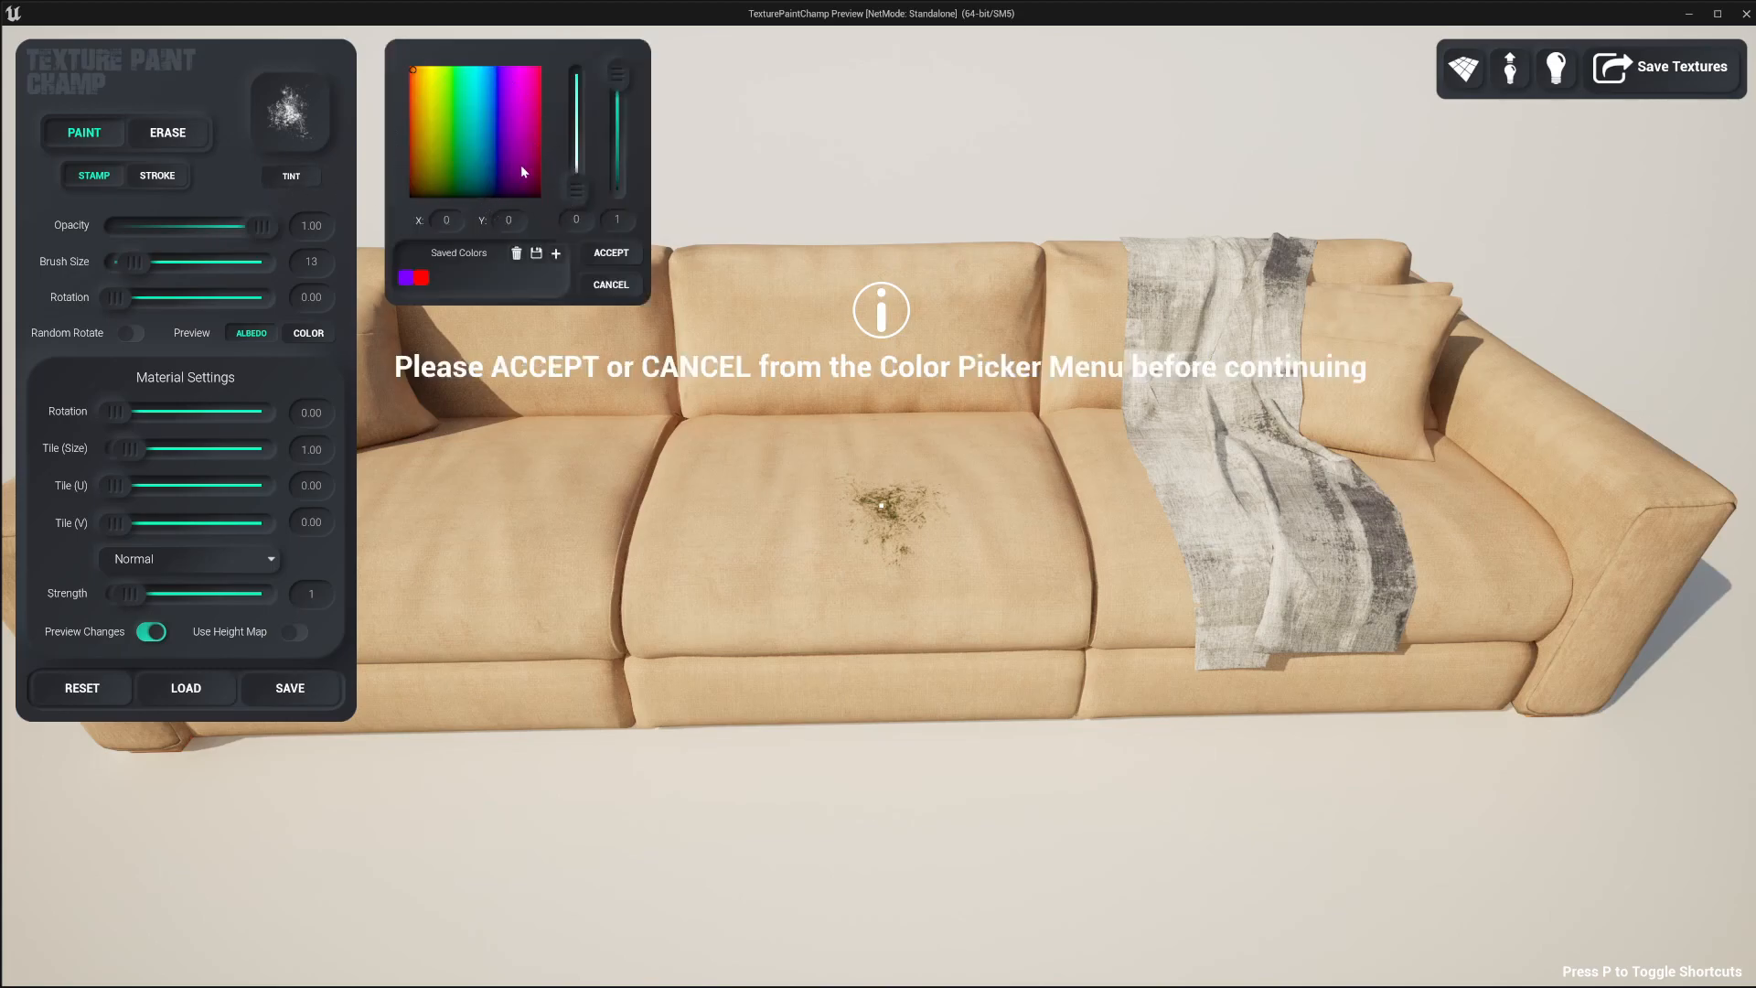
drag(580, 191, 574, 55)
mouse_move(458, 101)
mouse_down()
mouse_move(520, 124)
mouse_move(435, 158)
mouse_move(498, 101)
mouse_move(432, 123)
mouse_up()
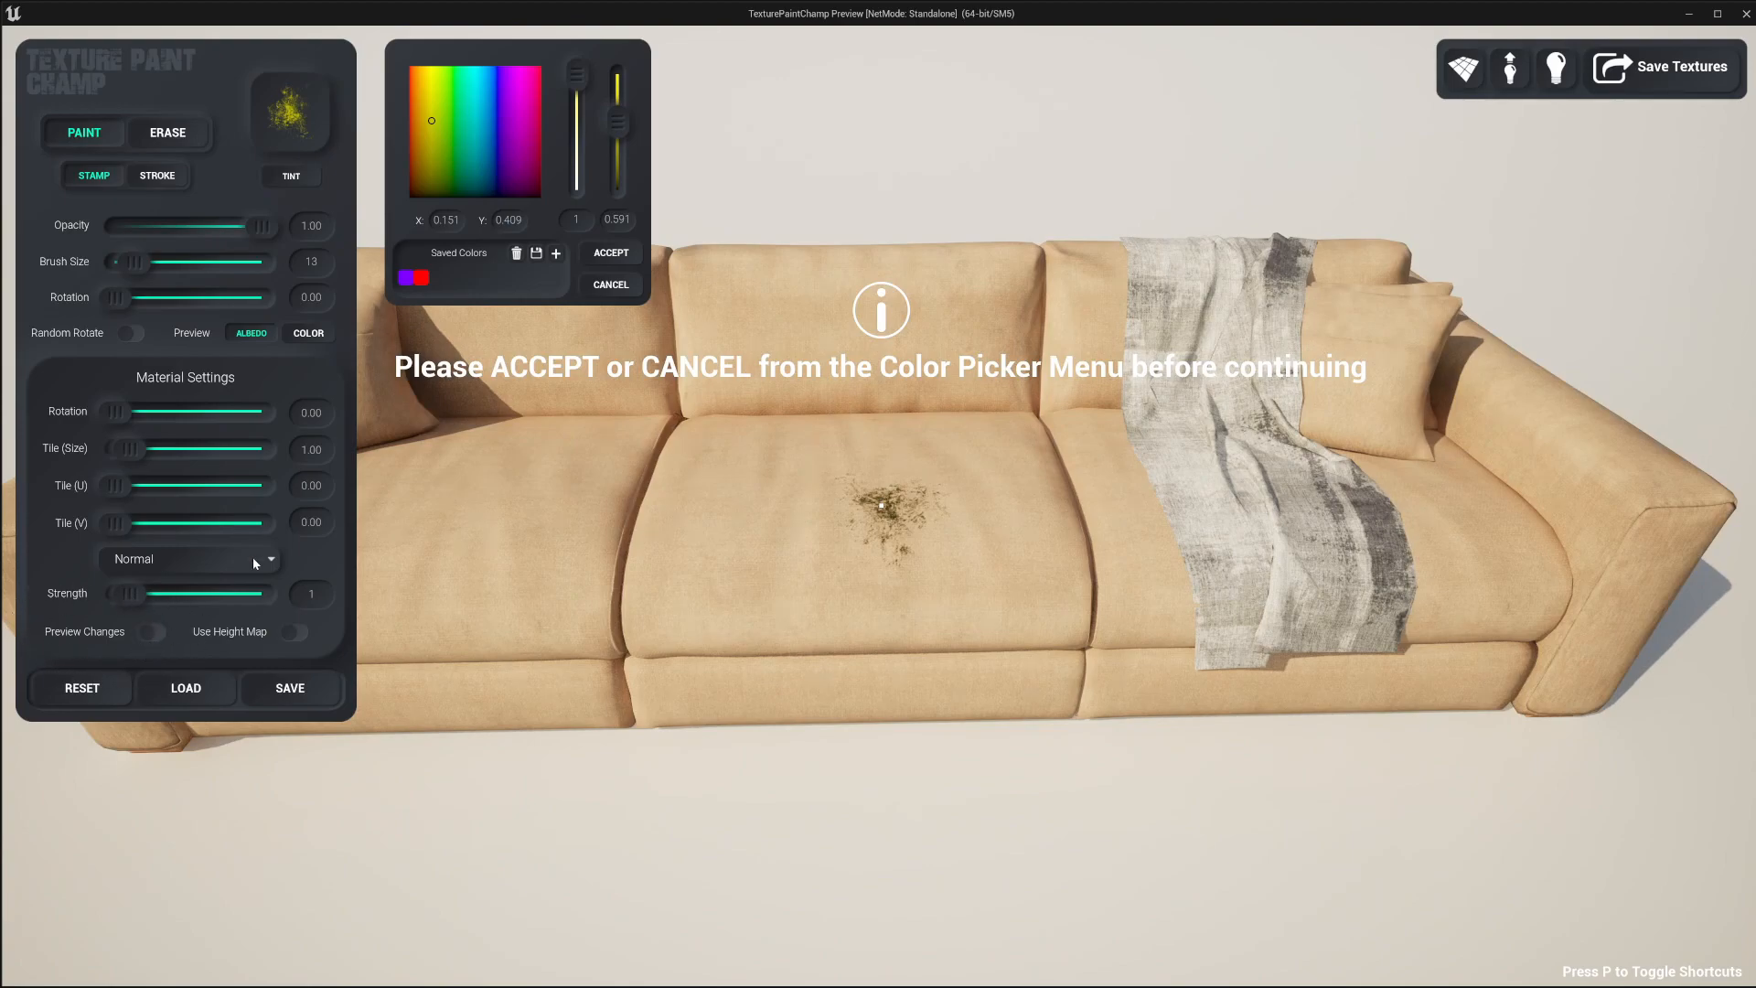
mouse_move(497, 112)
mouse_down()
mouse_move(459, 103)
mouse_move(499, 123)
mouse_up()
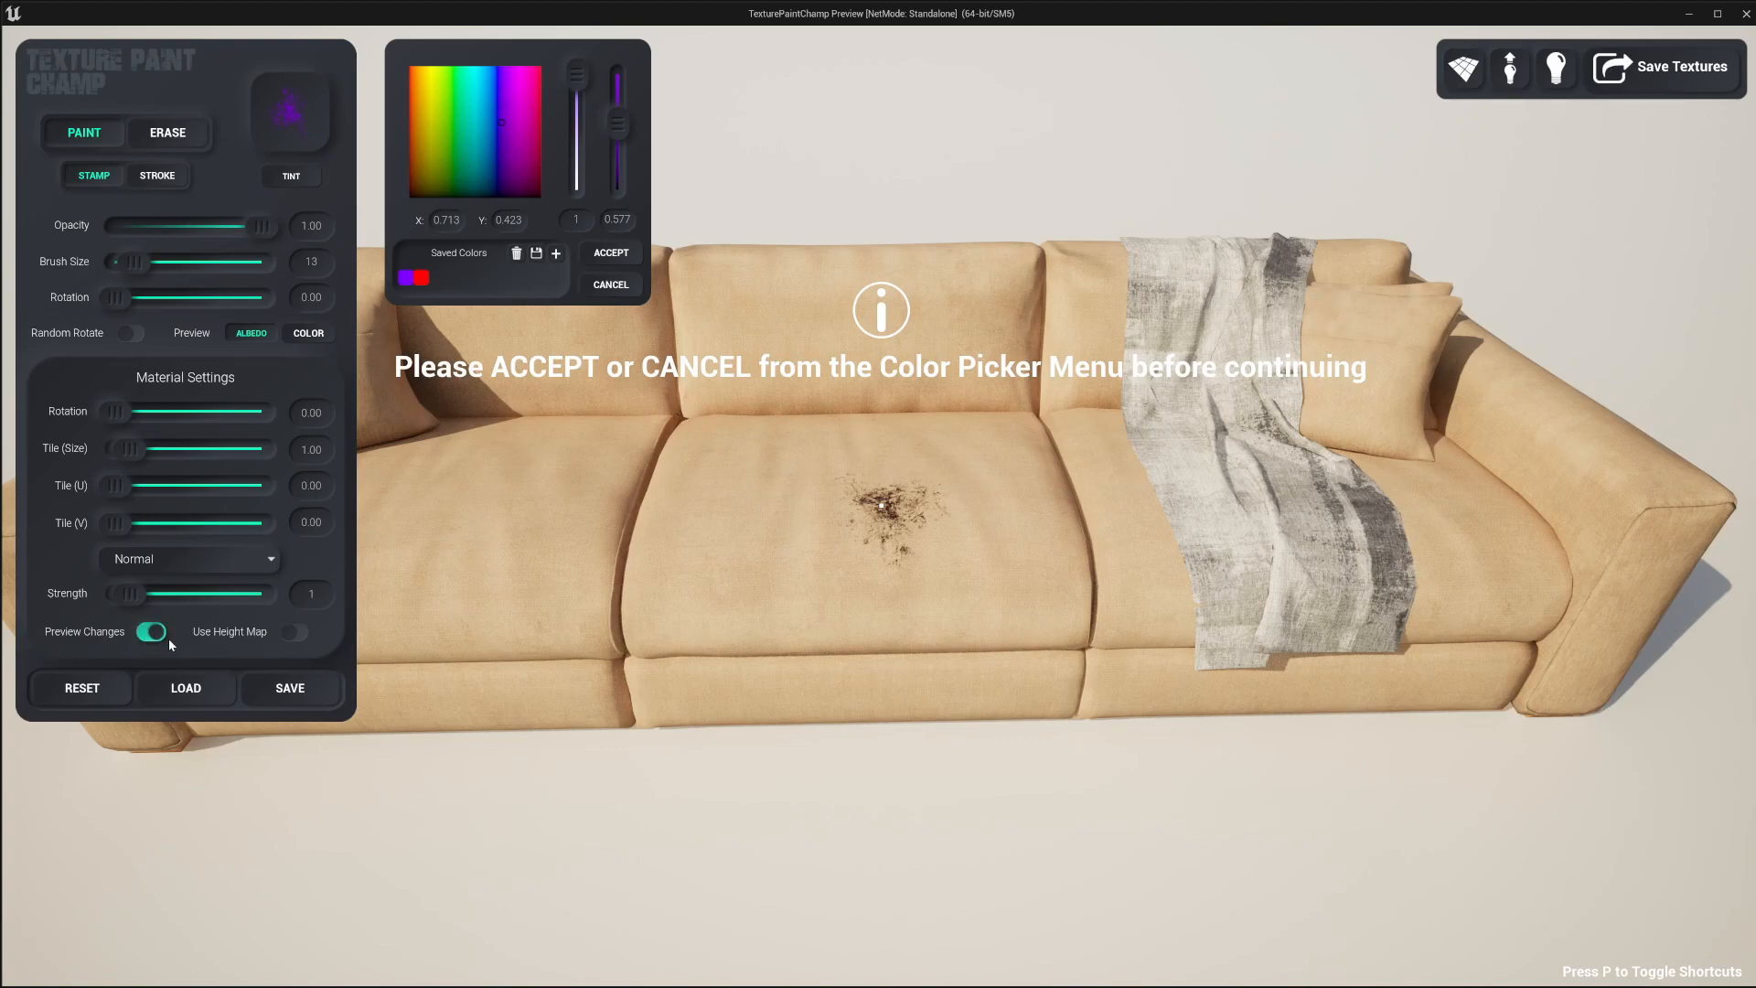
mouse_move(501, 122)
mouse_down()
mouse_move(469, 122)
mouse_move(449, 91)
mouse_up()
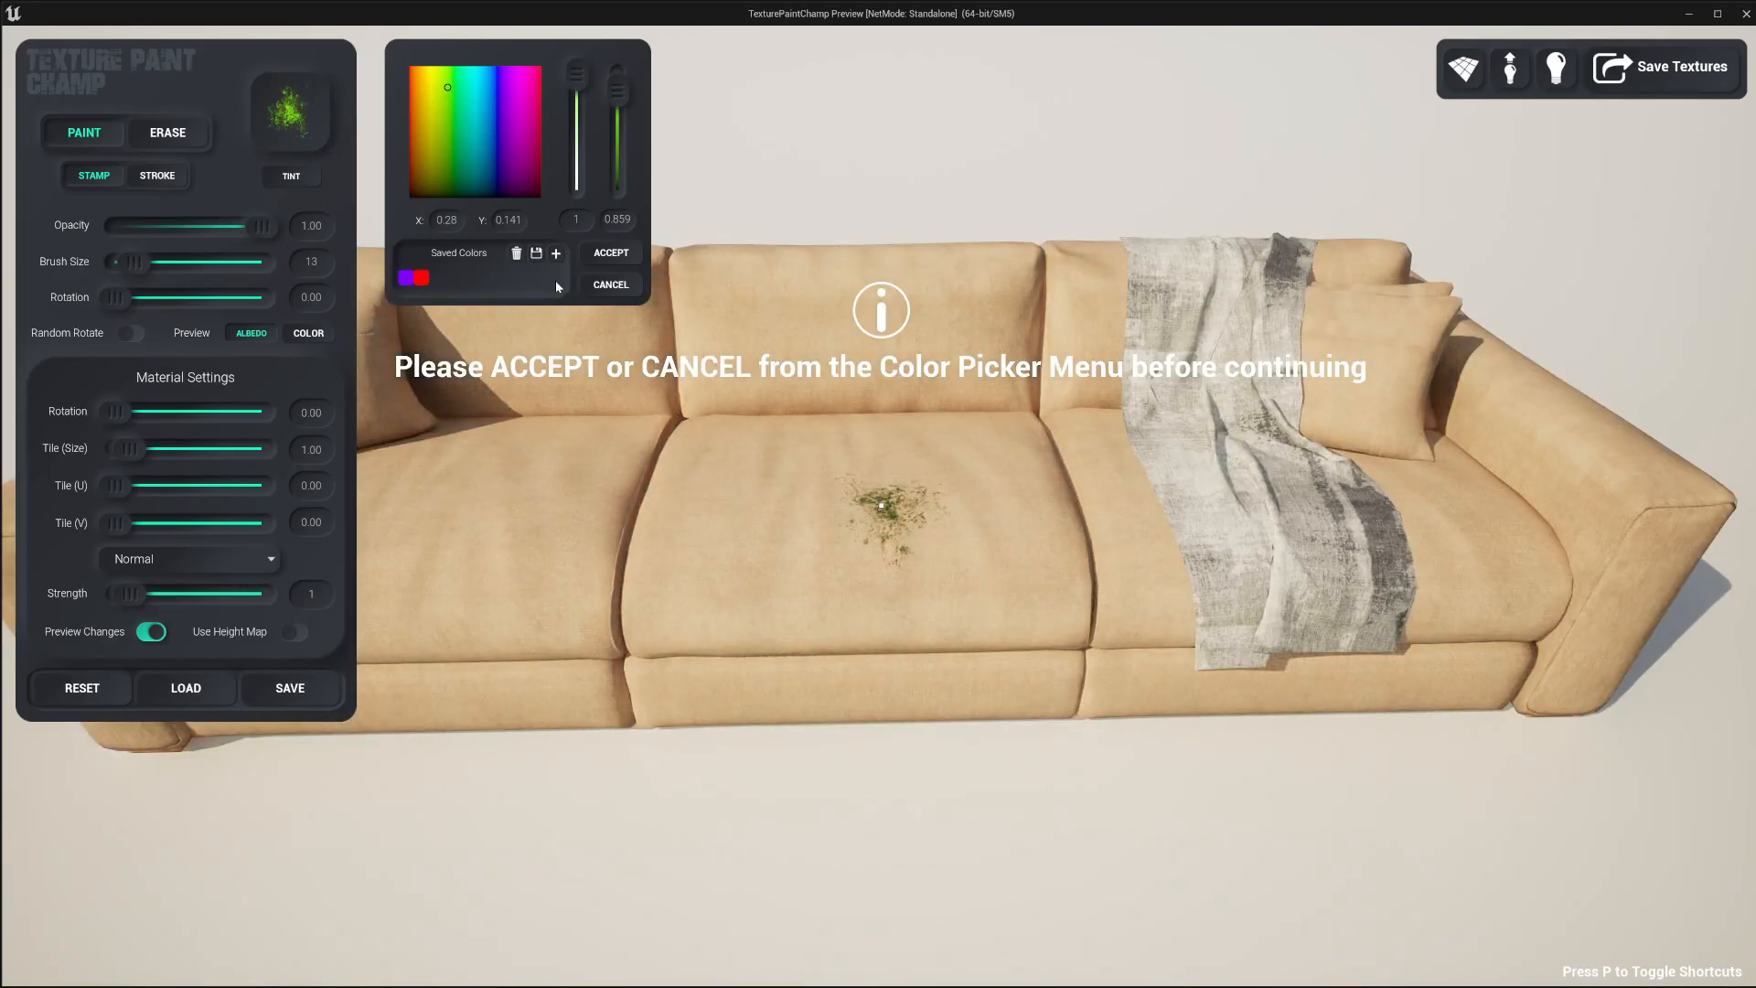
Step: Add the green tint to the saved colors and store them, pick the saved red swatch, and cancel the tint change
click(556, 256)
click(537, 254)
click(420, 278)
click(611, 286)
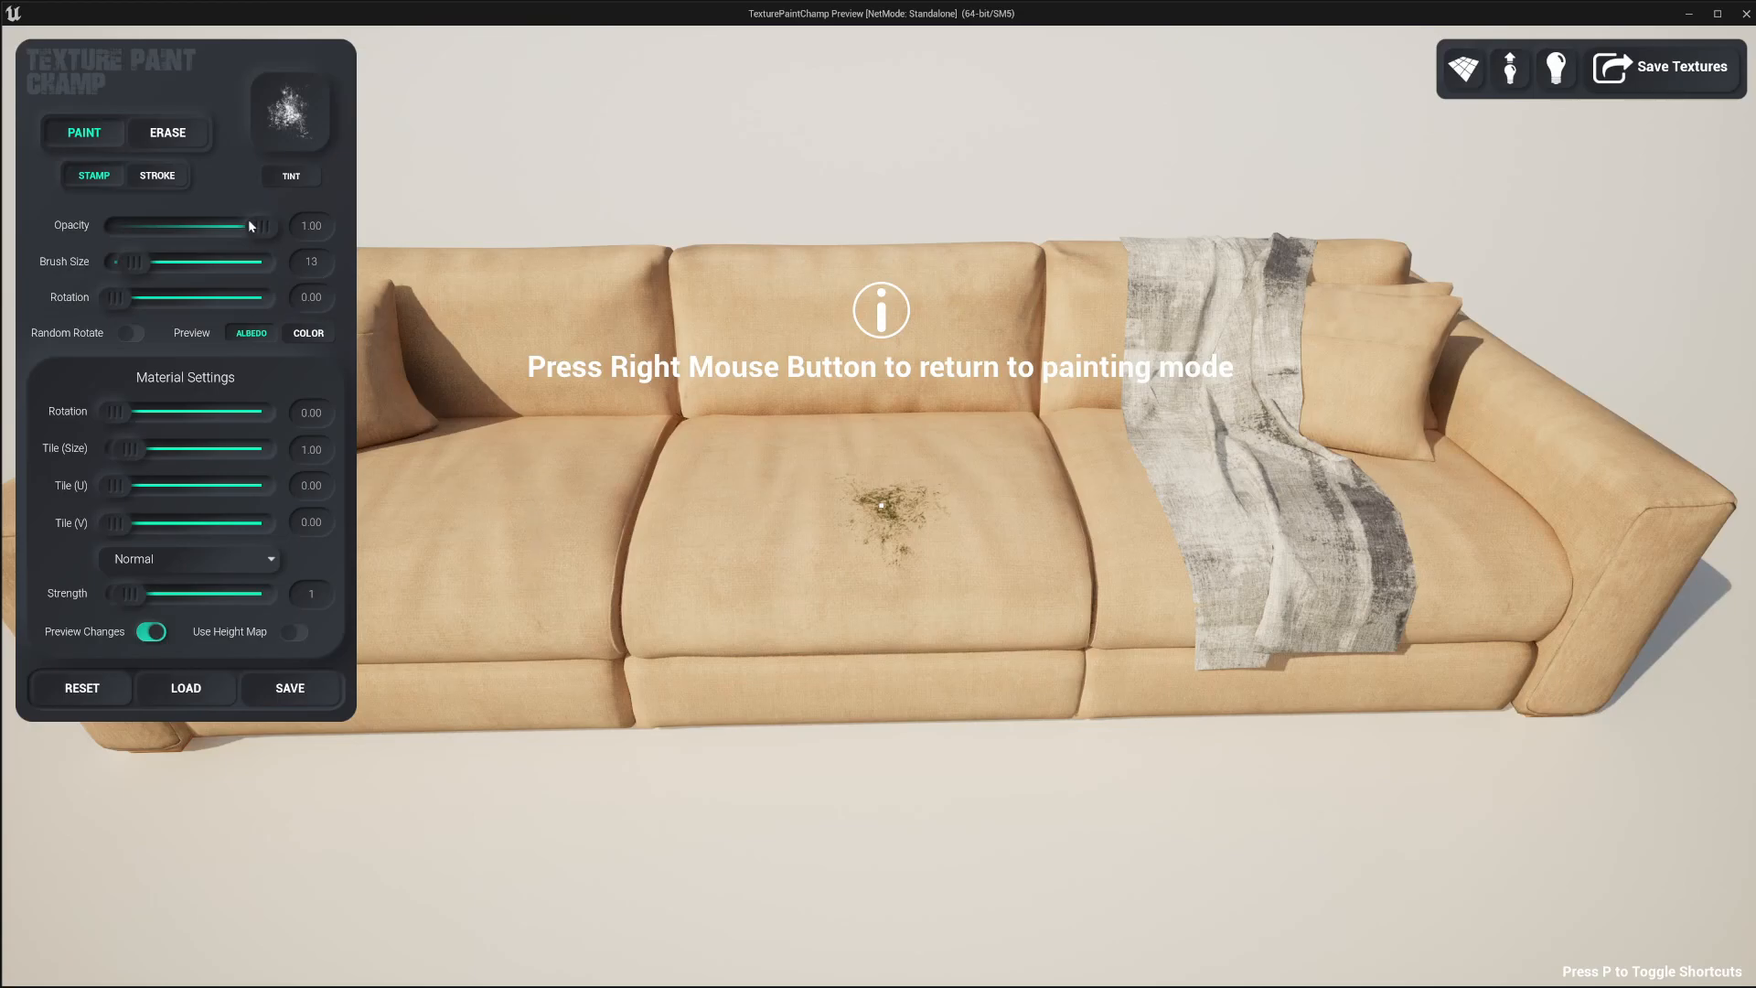
Step: Try a brush opacity of 0.5, and set opacity to 0.996, brush size to 52.5 and rotation to 0.466
mouse_move(263, 229)
mouse_down()
mouse_move(151, 233)
mouse_move(279, 252)
mouse_move(253, 229)
mouse_move(151, 230)
mouse_move(284, 227)
mouse_up()
key(Return)
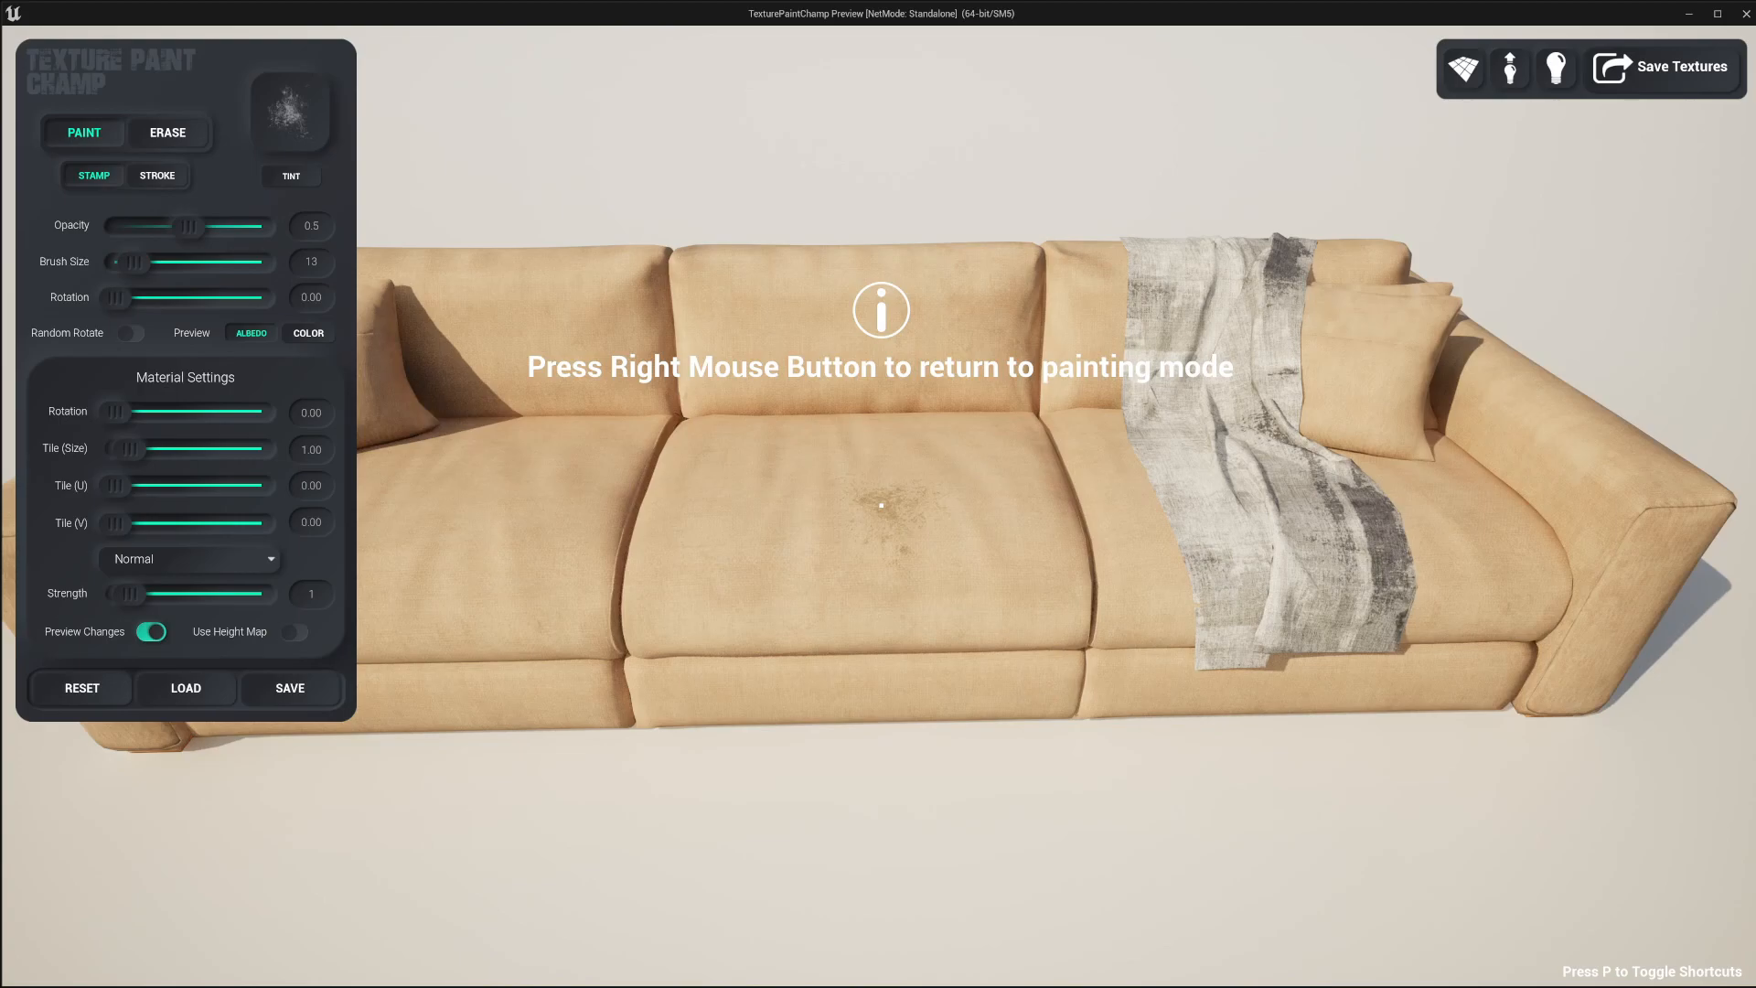
mouse_move(188, 227)
mouse_down()
mouse_move(242, 228)
mouse_move(183, 229)
mouse_move(137, 263)
mouse_move(191, 263)
mouse_move(212, 228)
mouse_move(260, 227)
mouse_move(128, 261)
mouse_move(211, 263)
mouse_move(160, 263)
mouse_move(175, 263)
mouse_move(123, 298)
mouse_move(270, 298)
mouse_move(141, 298)
mouse_move(182, 291)
mouse_up()
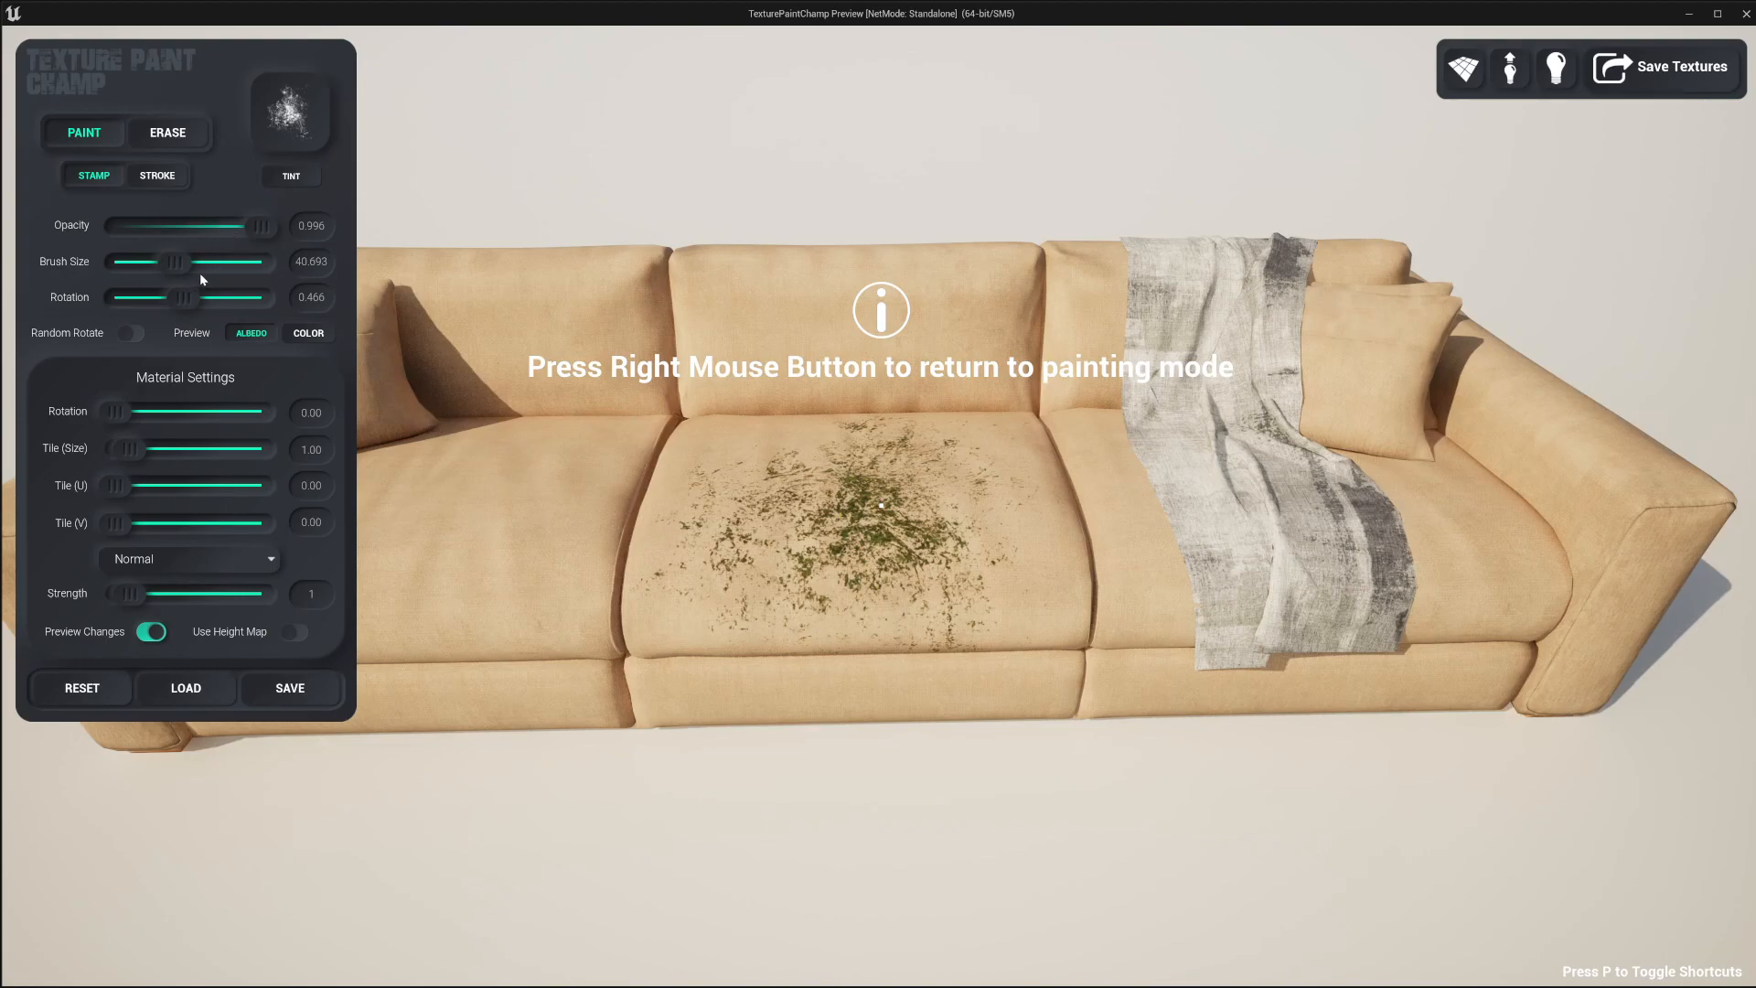
mouse_move(207, 267)
mouse_down()
mouse_move(119, 266)
mouse_move(204, 262)
mouse_up()
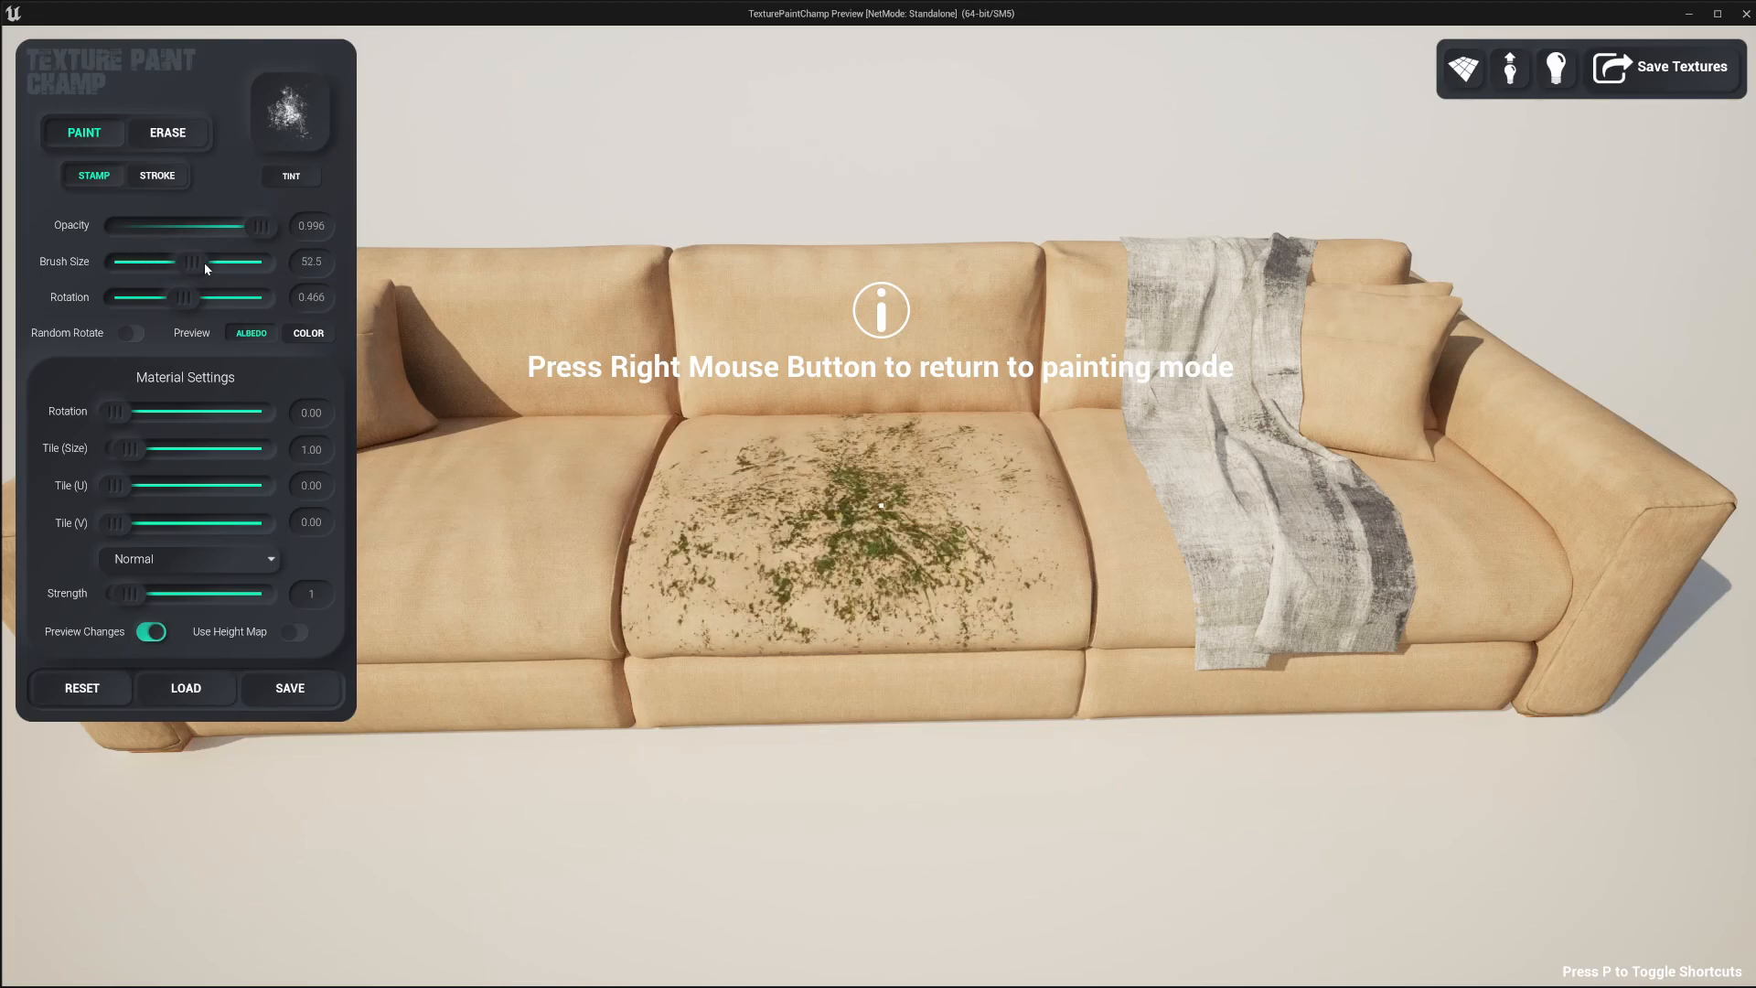
Step: Adjust the splatter brush's rotation to 0.626 and its opacity to 0.826
scroll(204, 264, down, 6)
scroll(204, 263, up, 8)
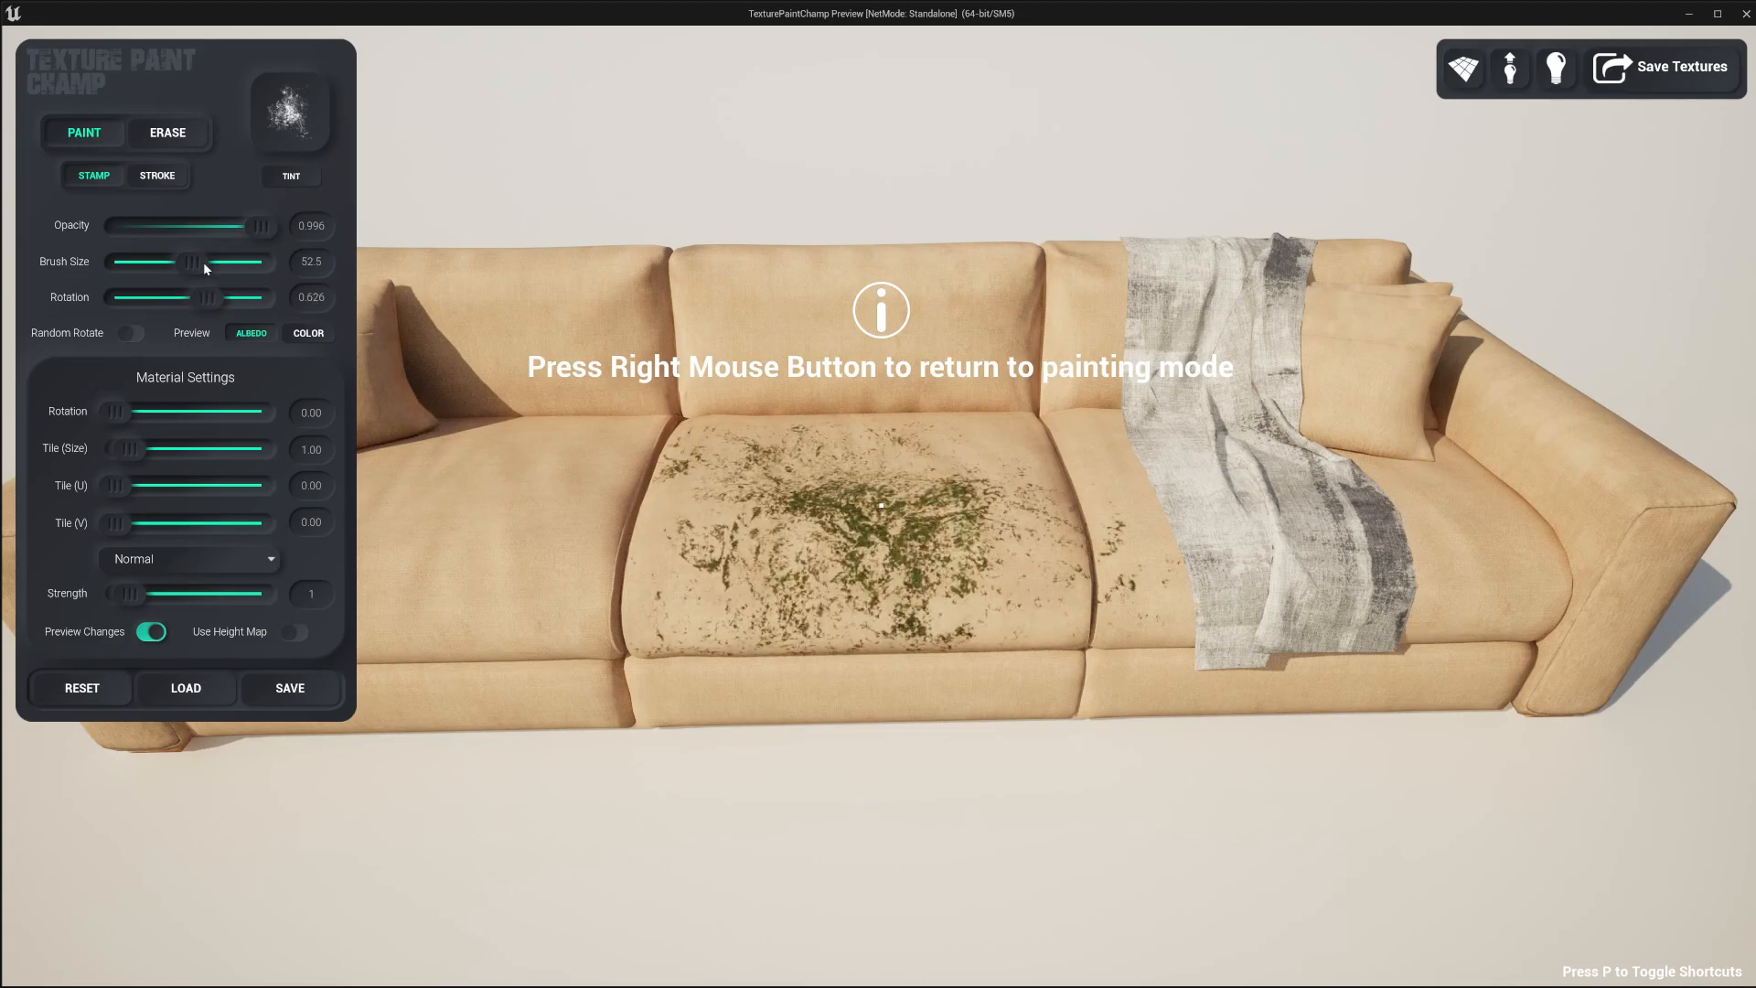
scroll(223, 263, down, 17)
scroll(223, 265, up, 4)
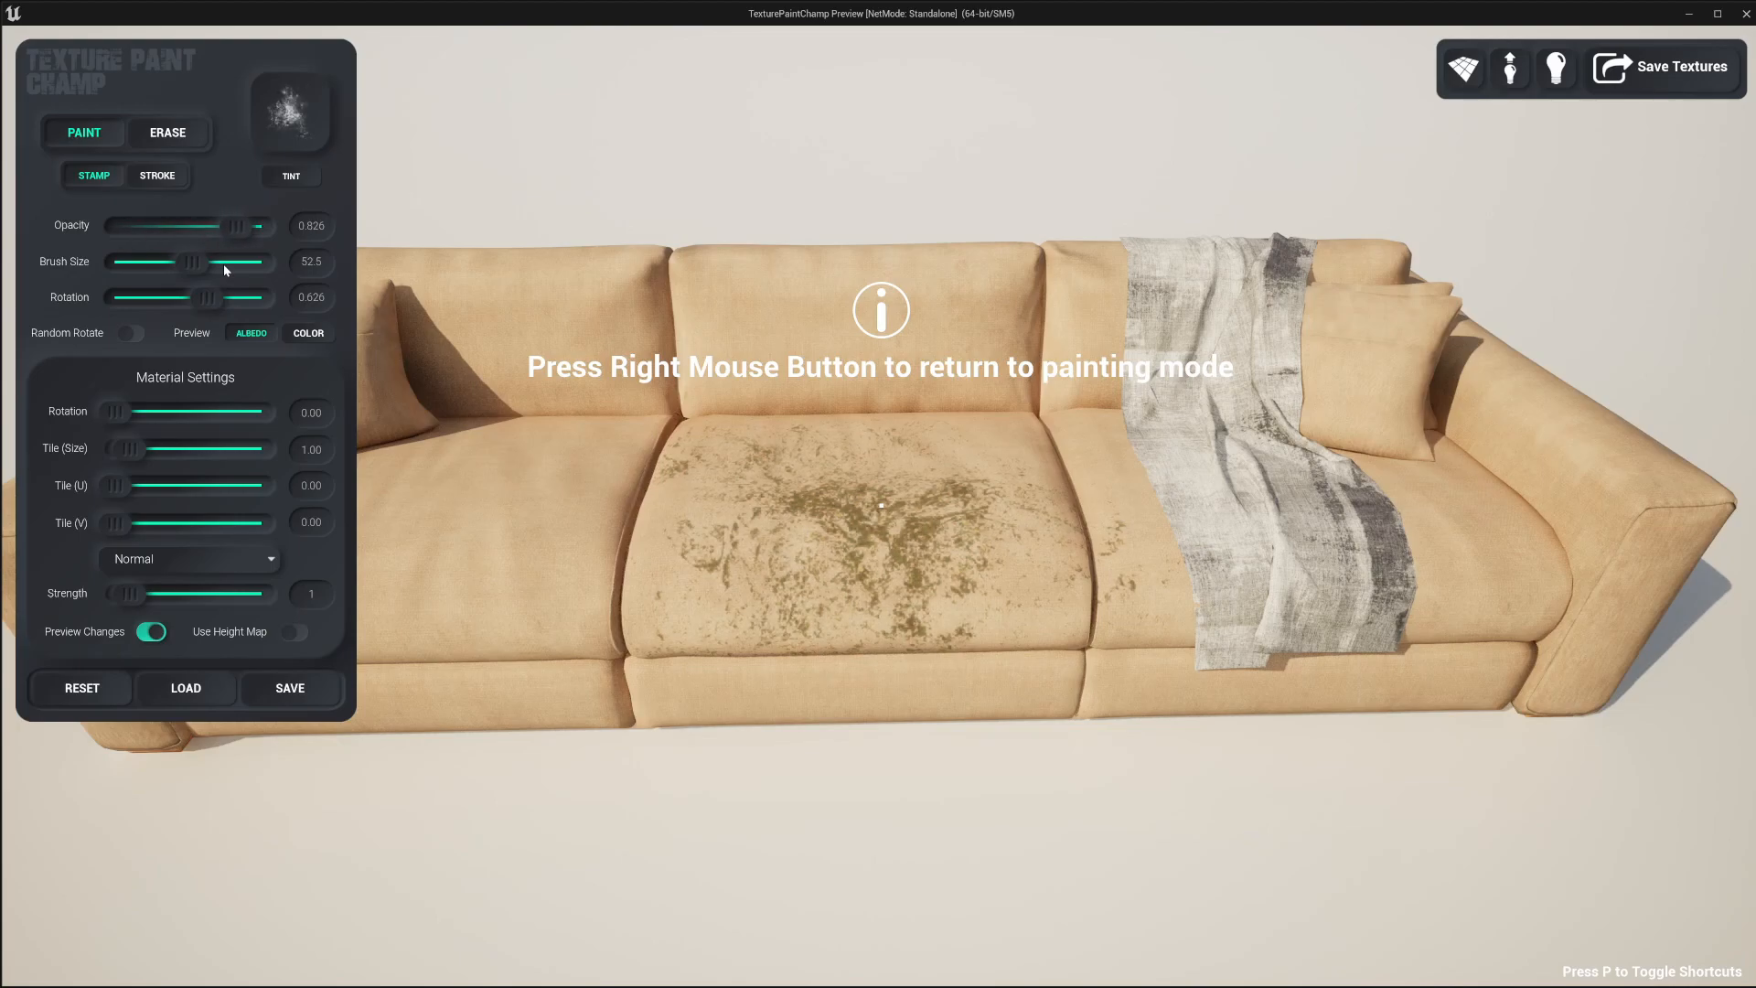
Step: Set the splatter brush's opacity to 1 and size to 19.5, and turn on random rotation
scroll(225, 265, up, 15)
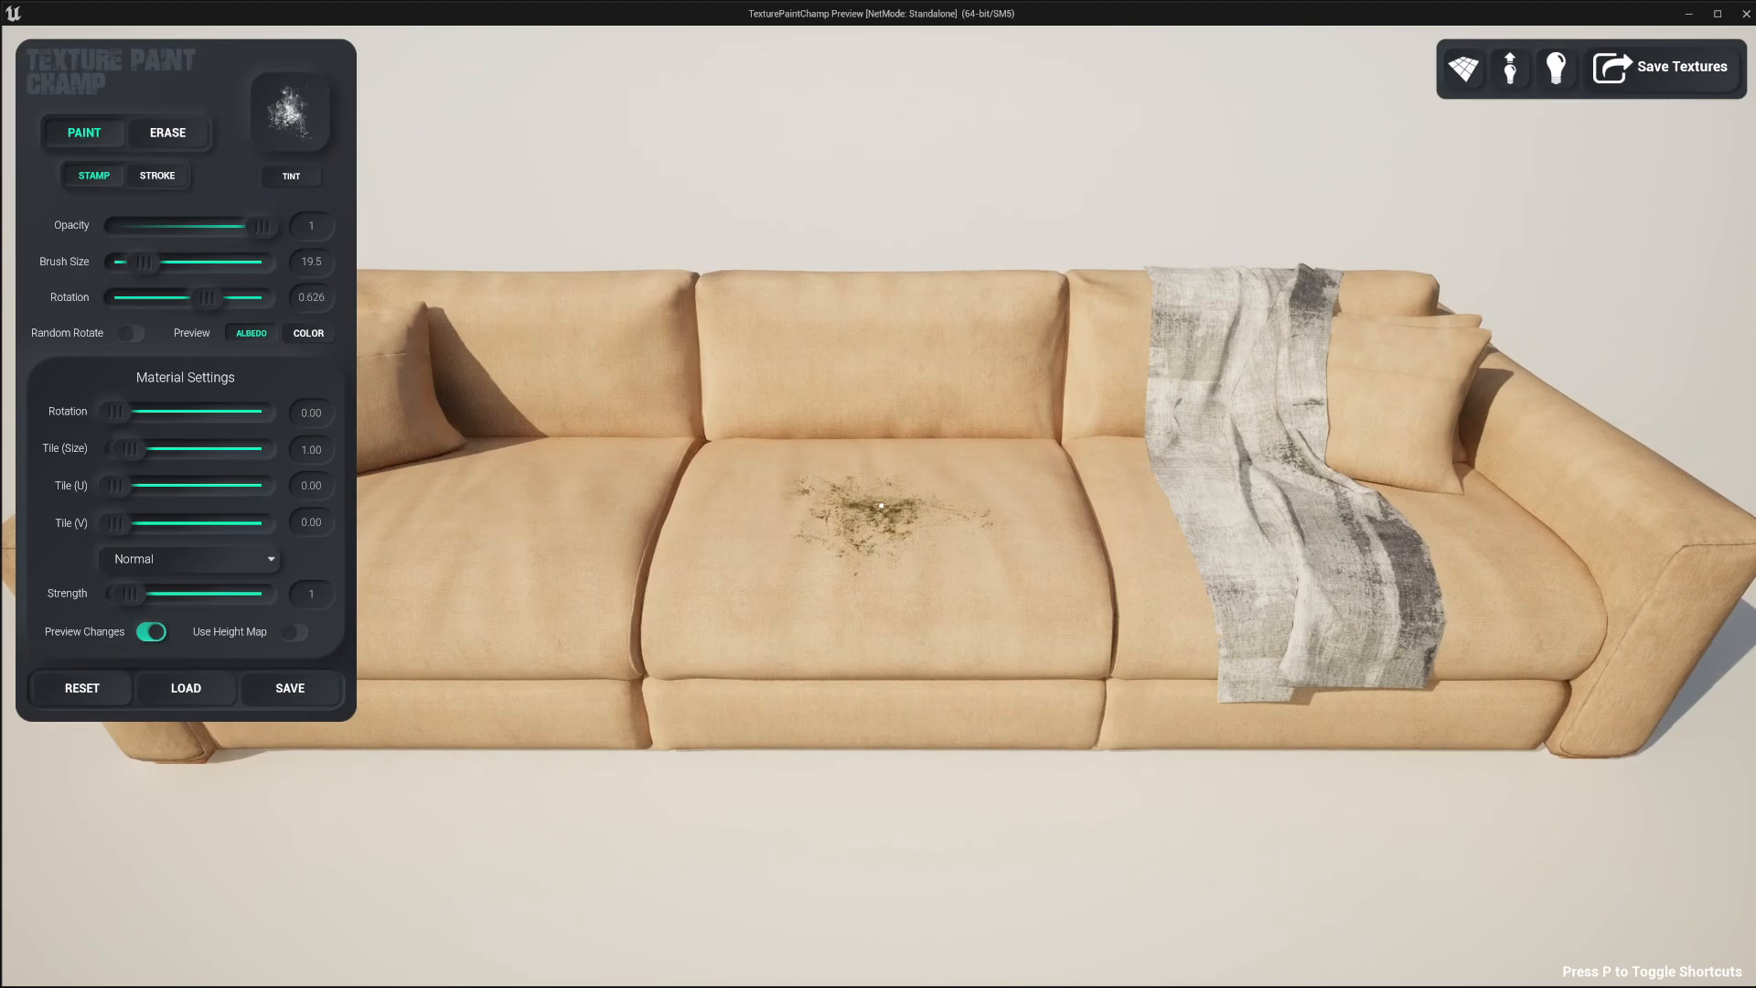
right_click(881, 505)
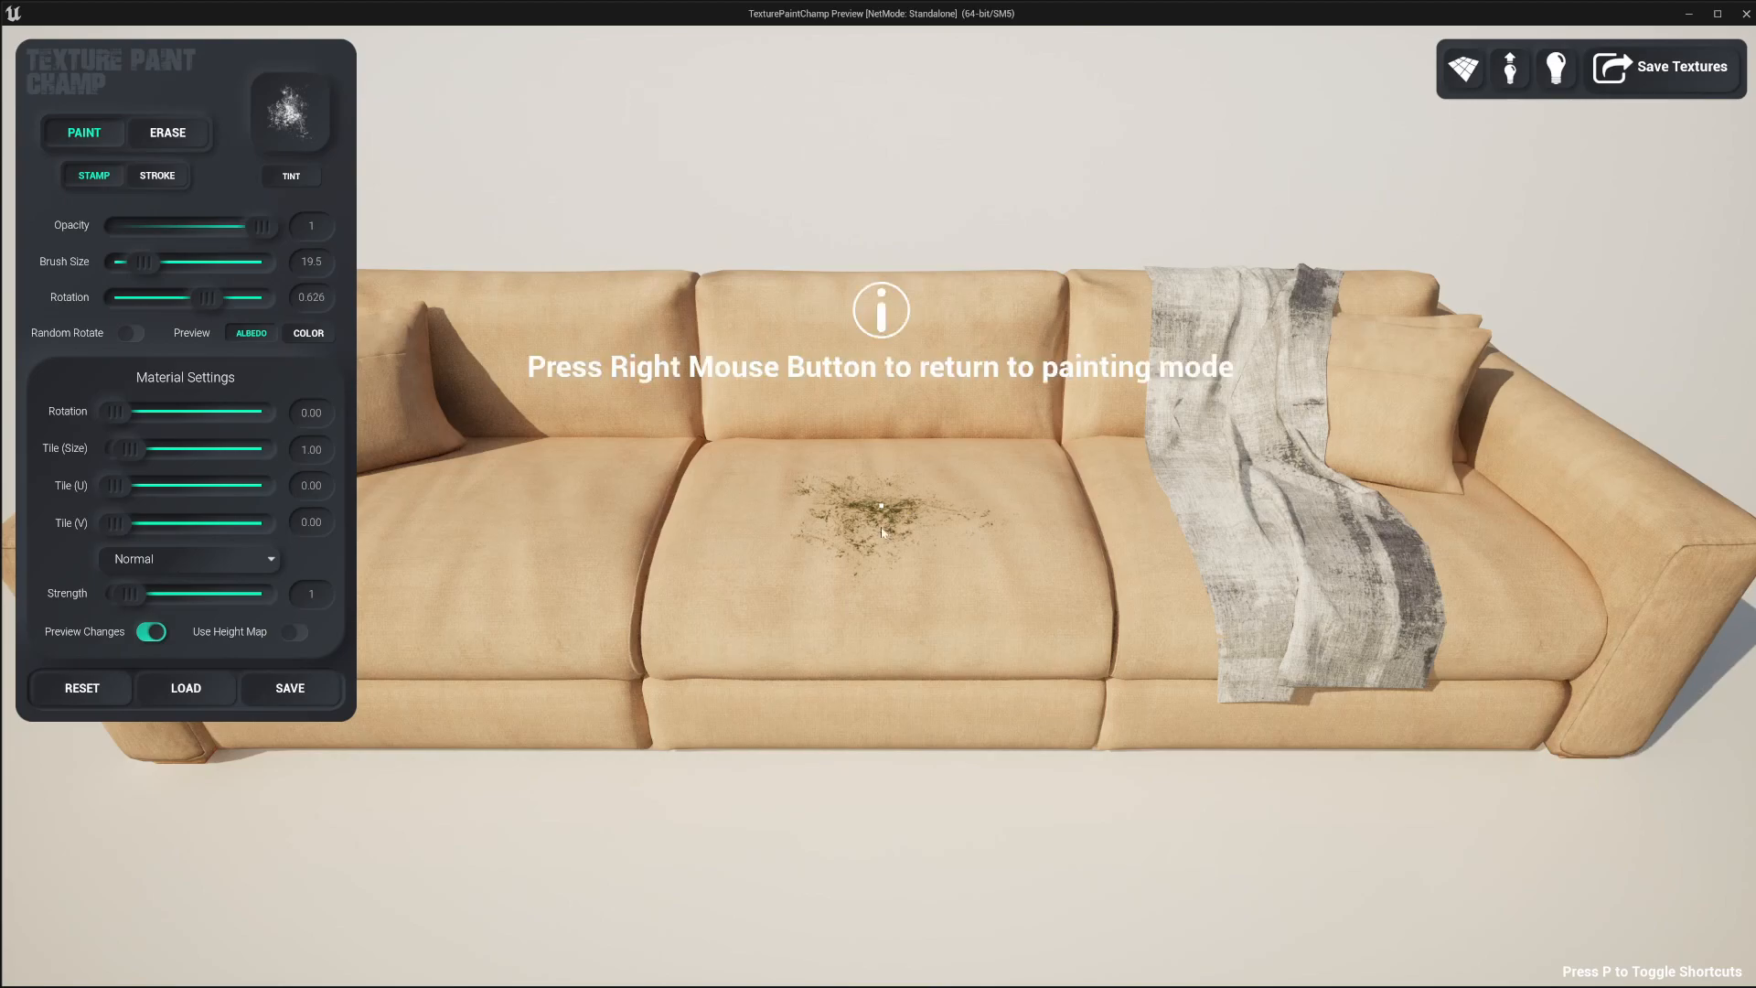
click(129, 334)
right_click(889, 517)
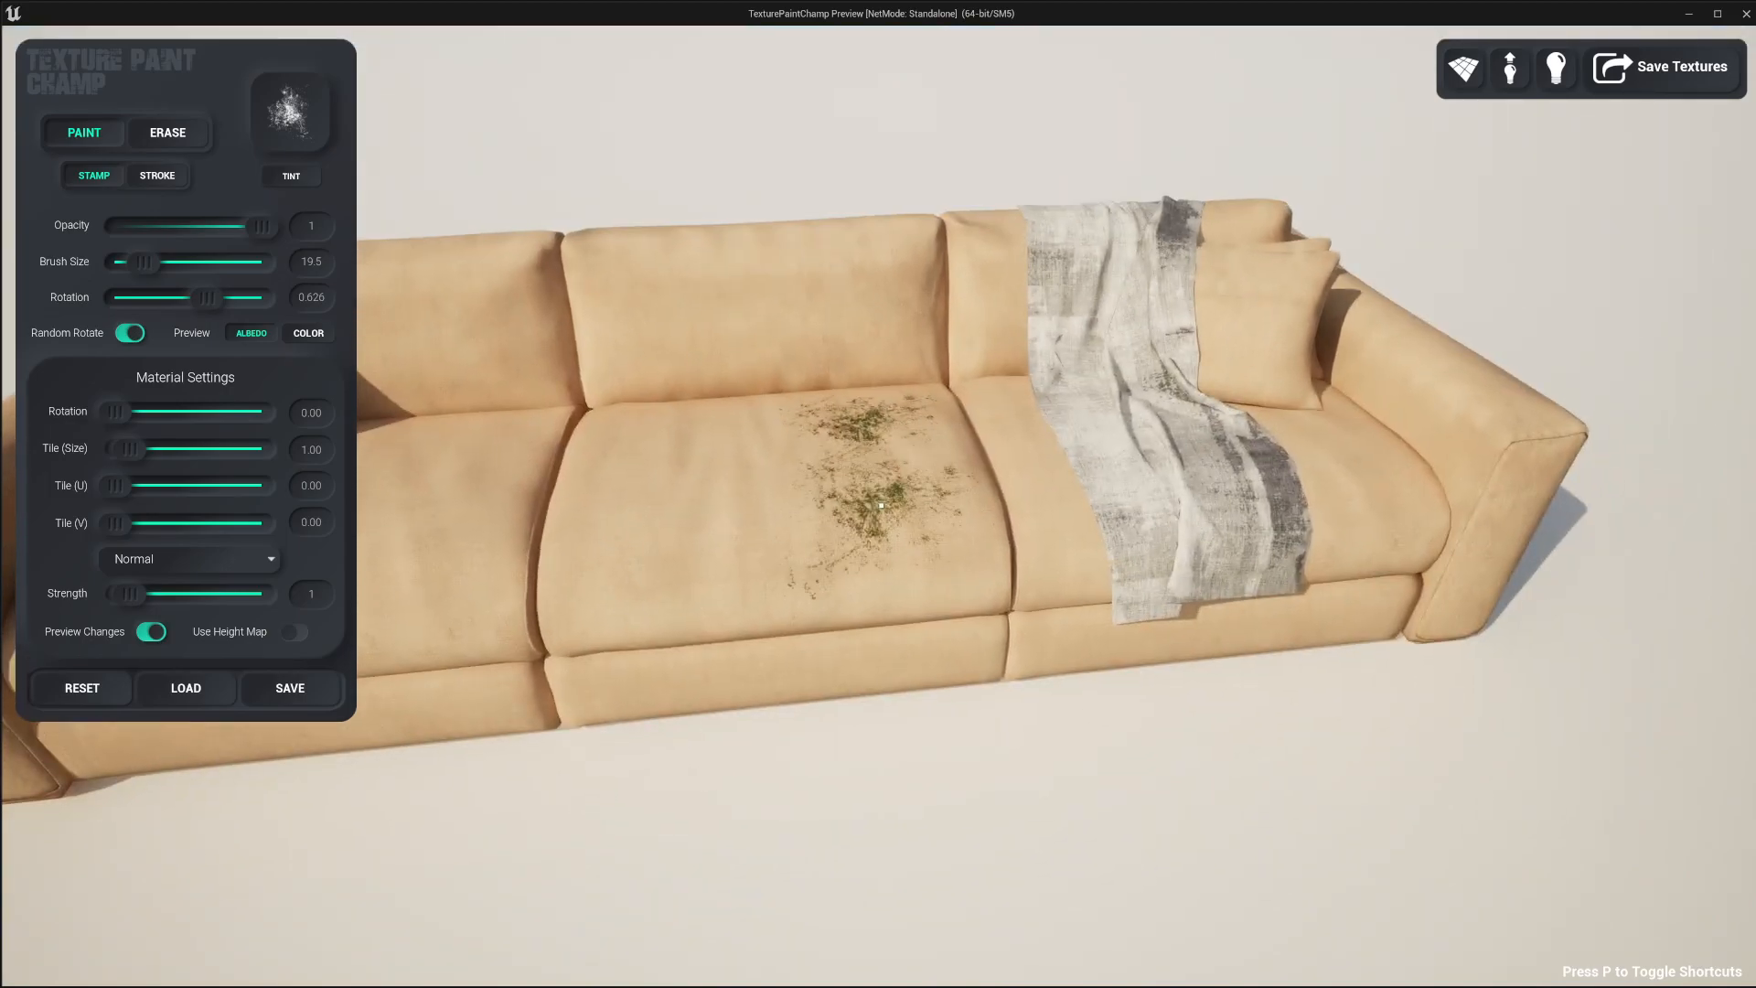
Step: Stamp randomly rotated moss splatters across the sofa's middle seat cushion
click(880, 505)
click(881, 505)
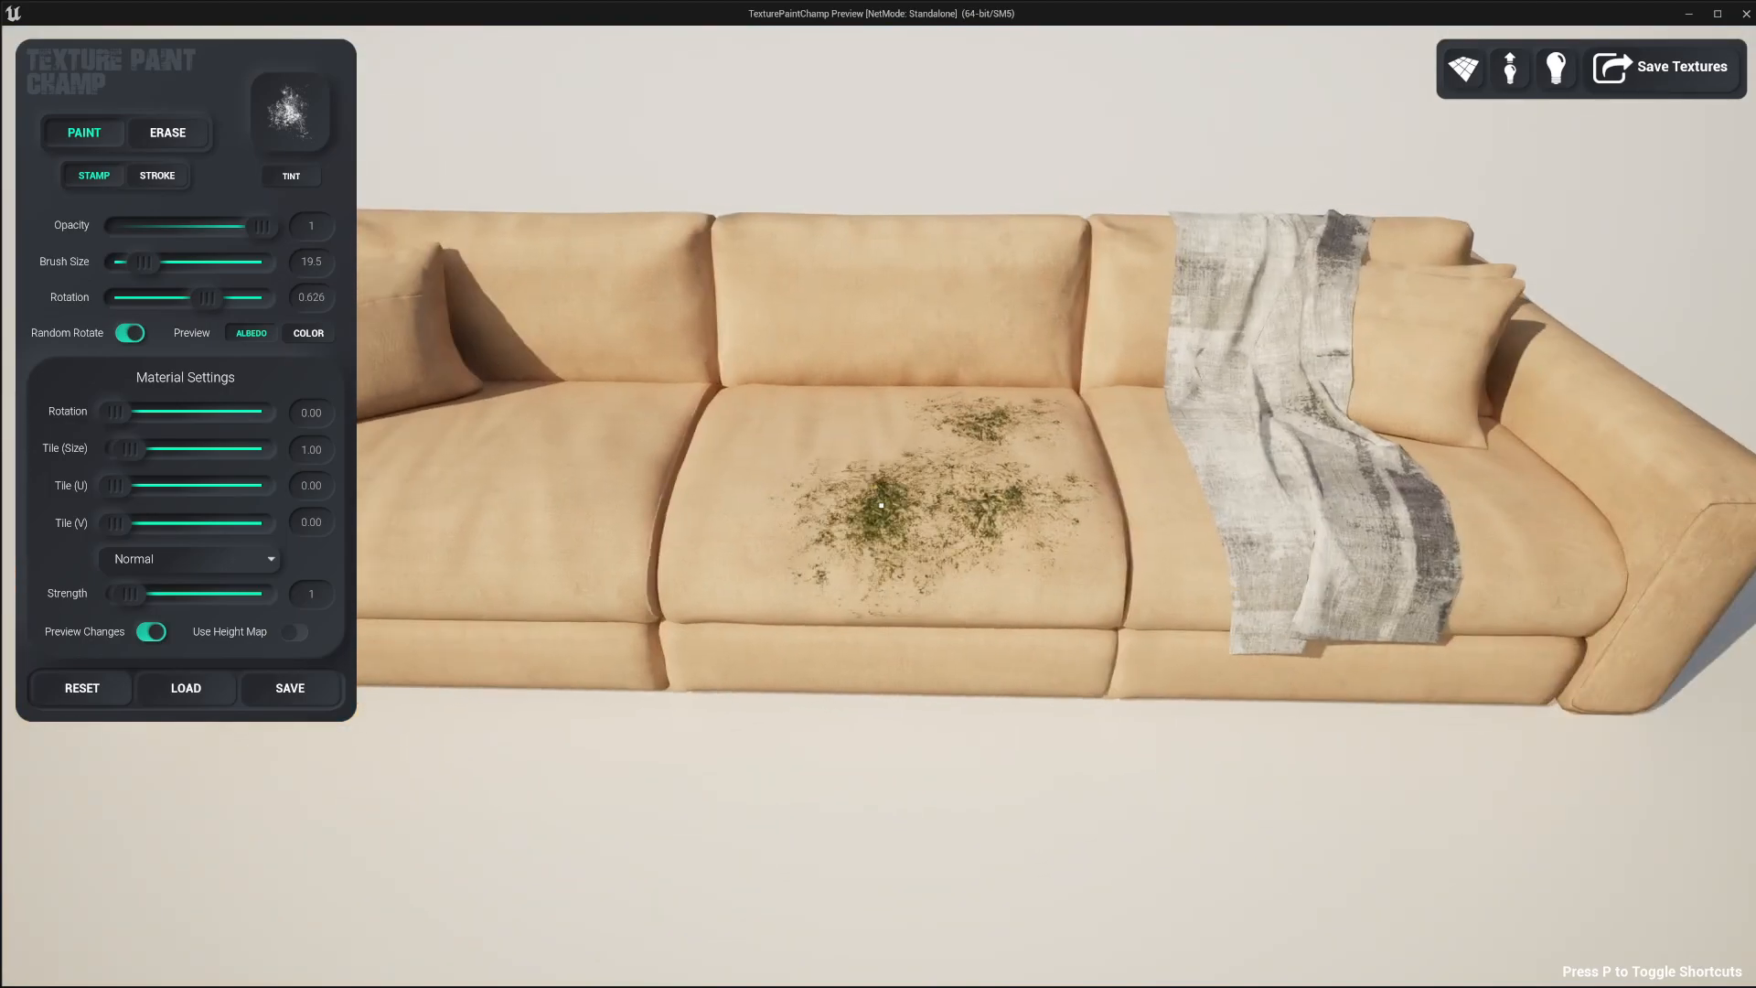
click(881, 505)
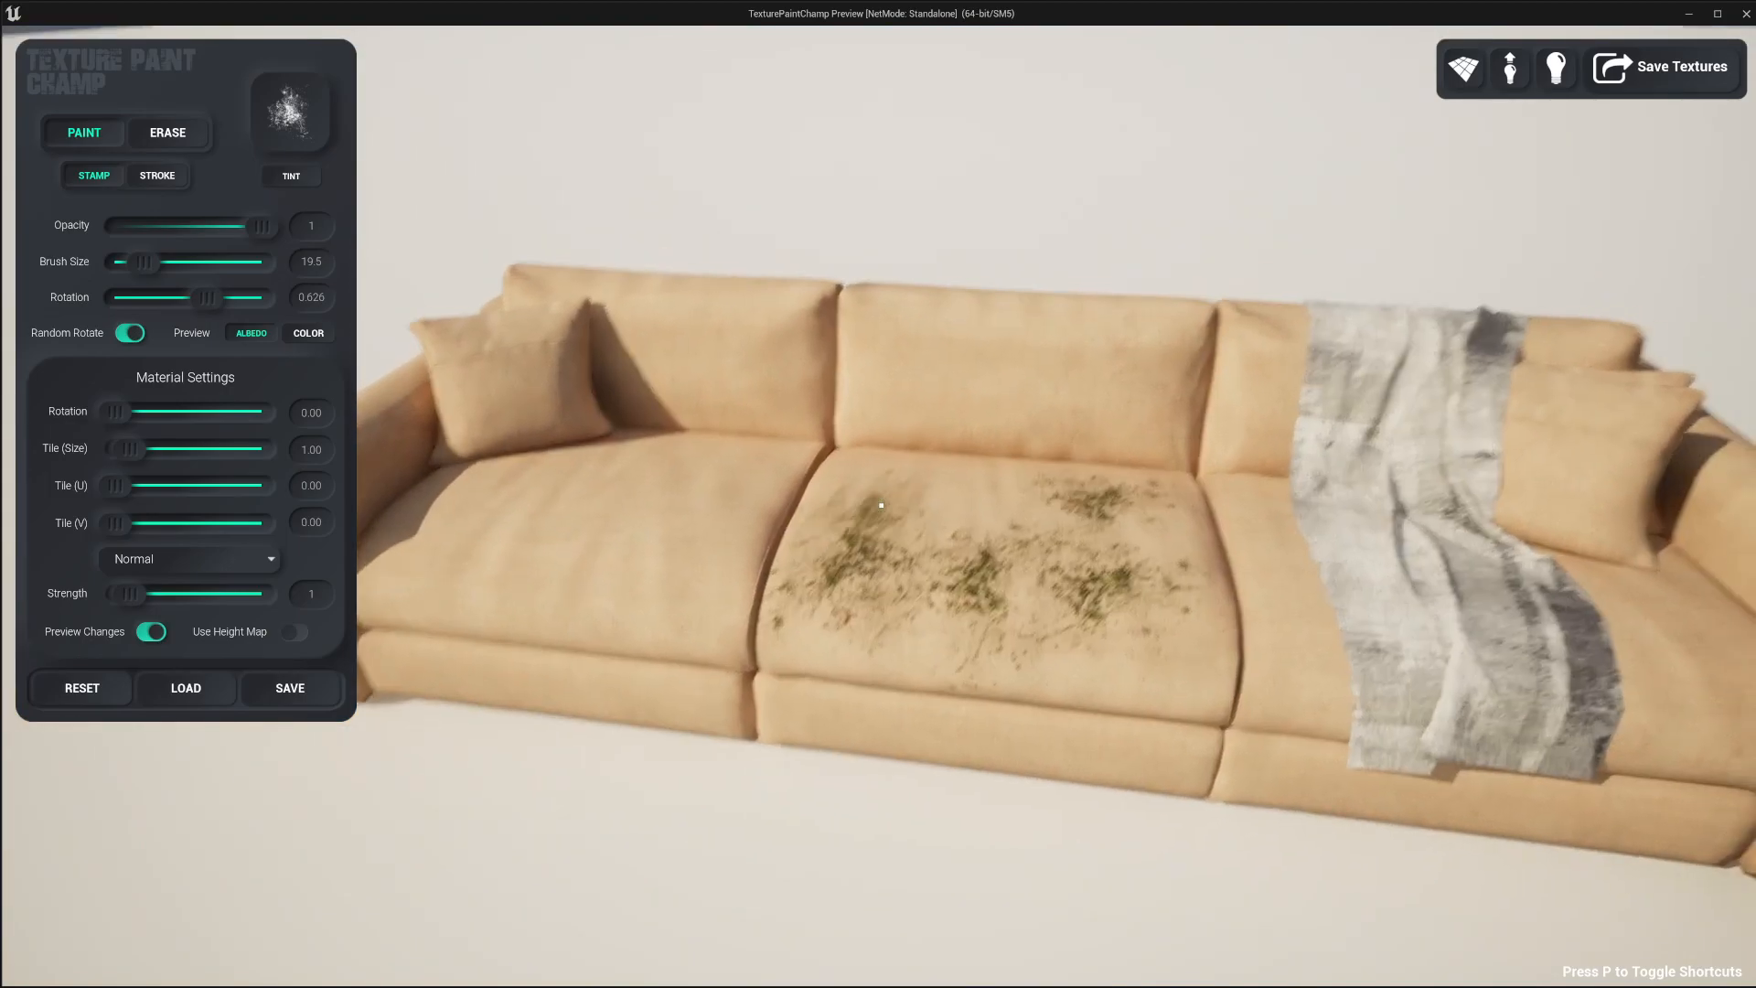
click(881, 505)
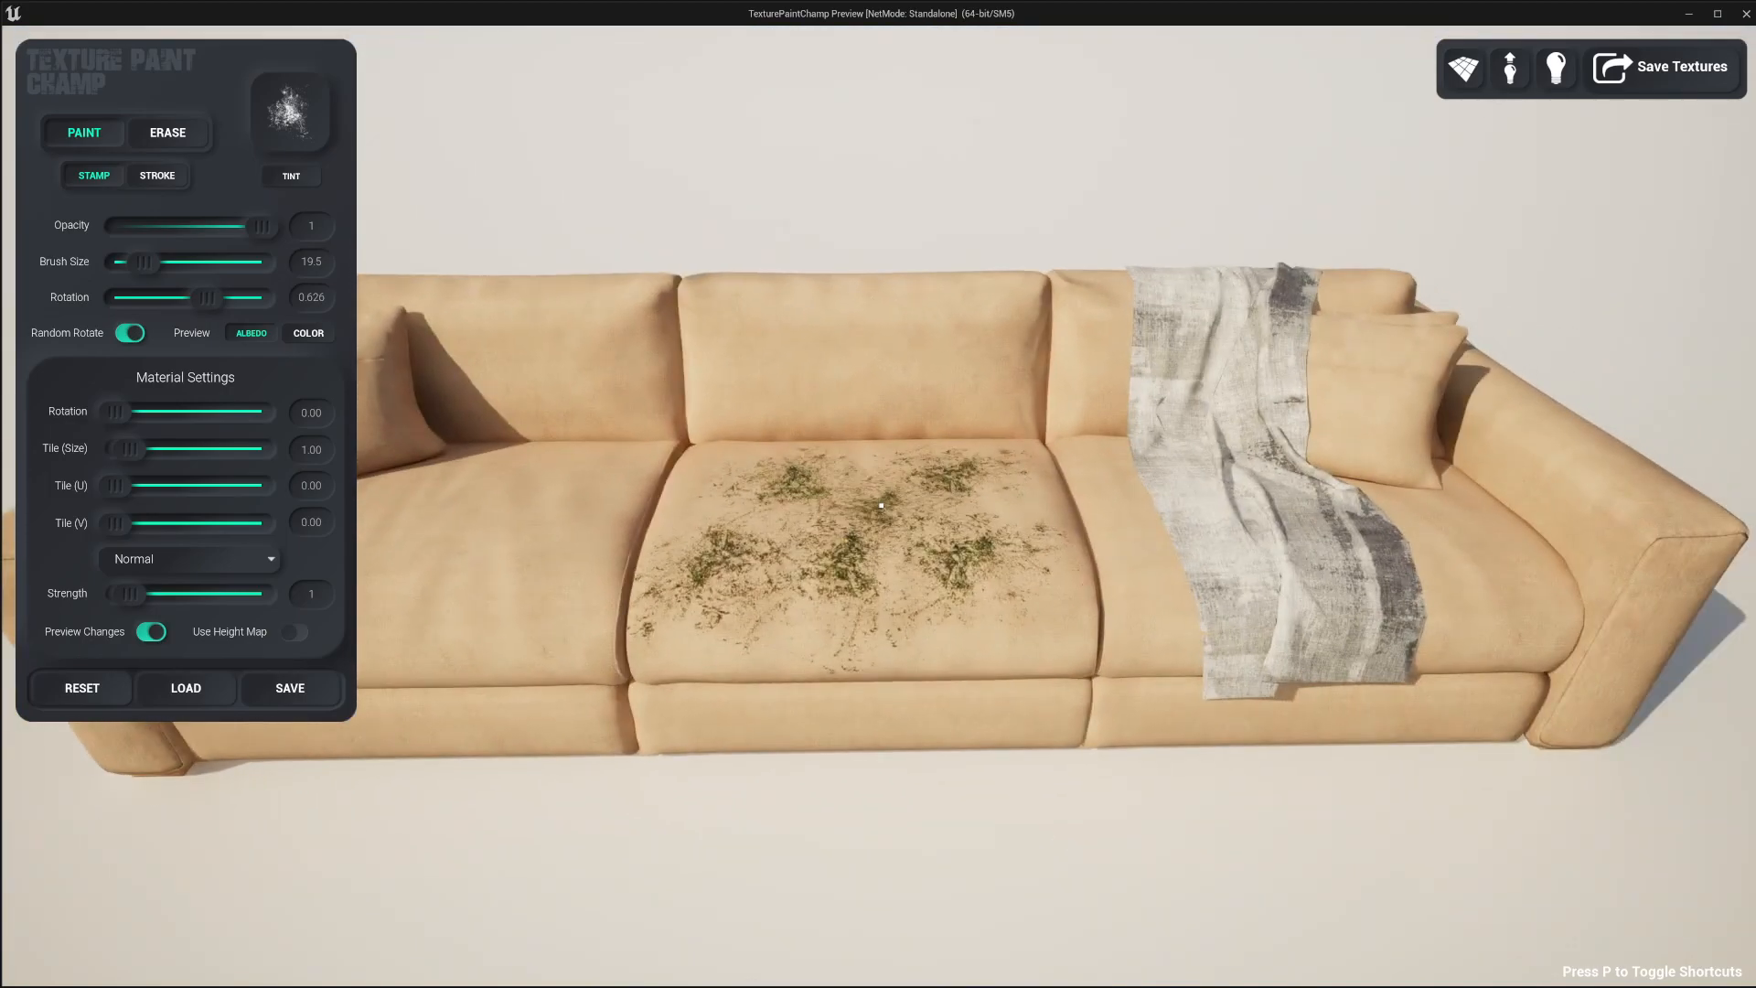
click(880, 505)
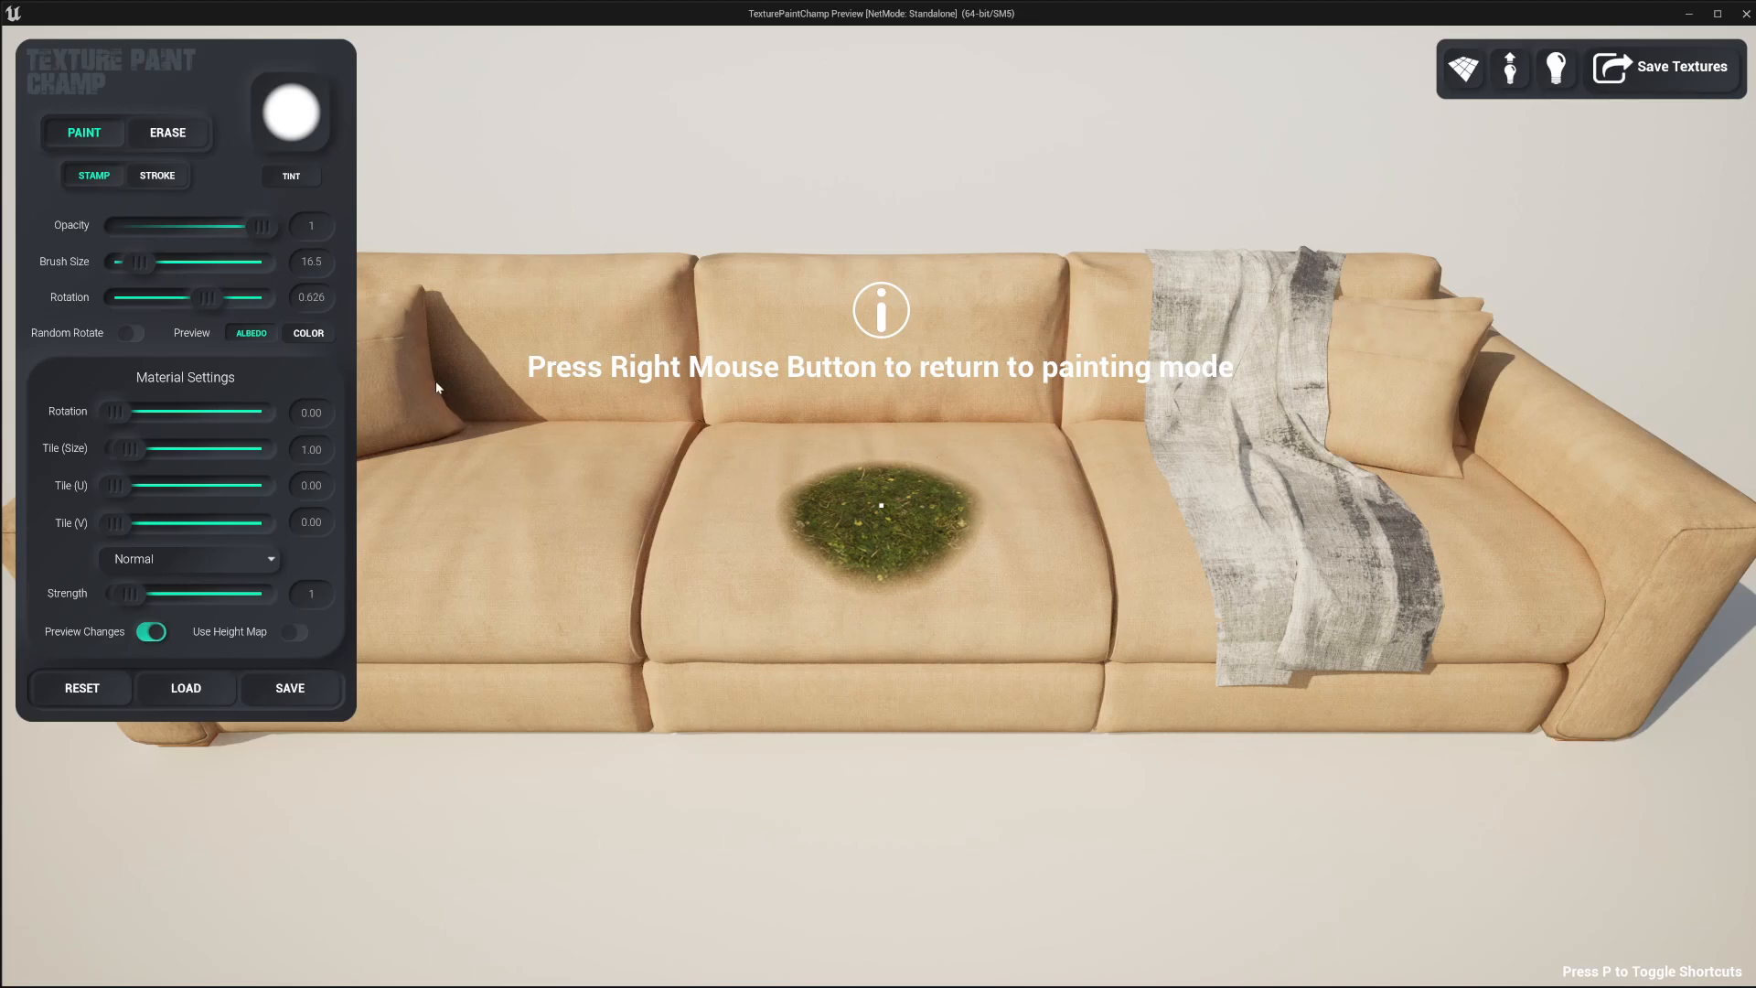
Step: Preview the round brush as a plain color and compare its paint and erase modes on the middle cushion
click(303, 333)
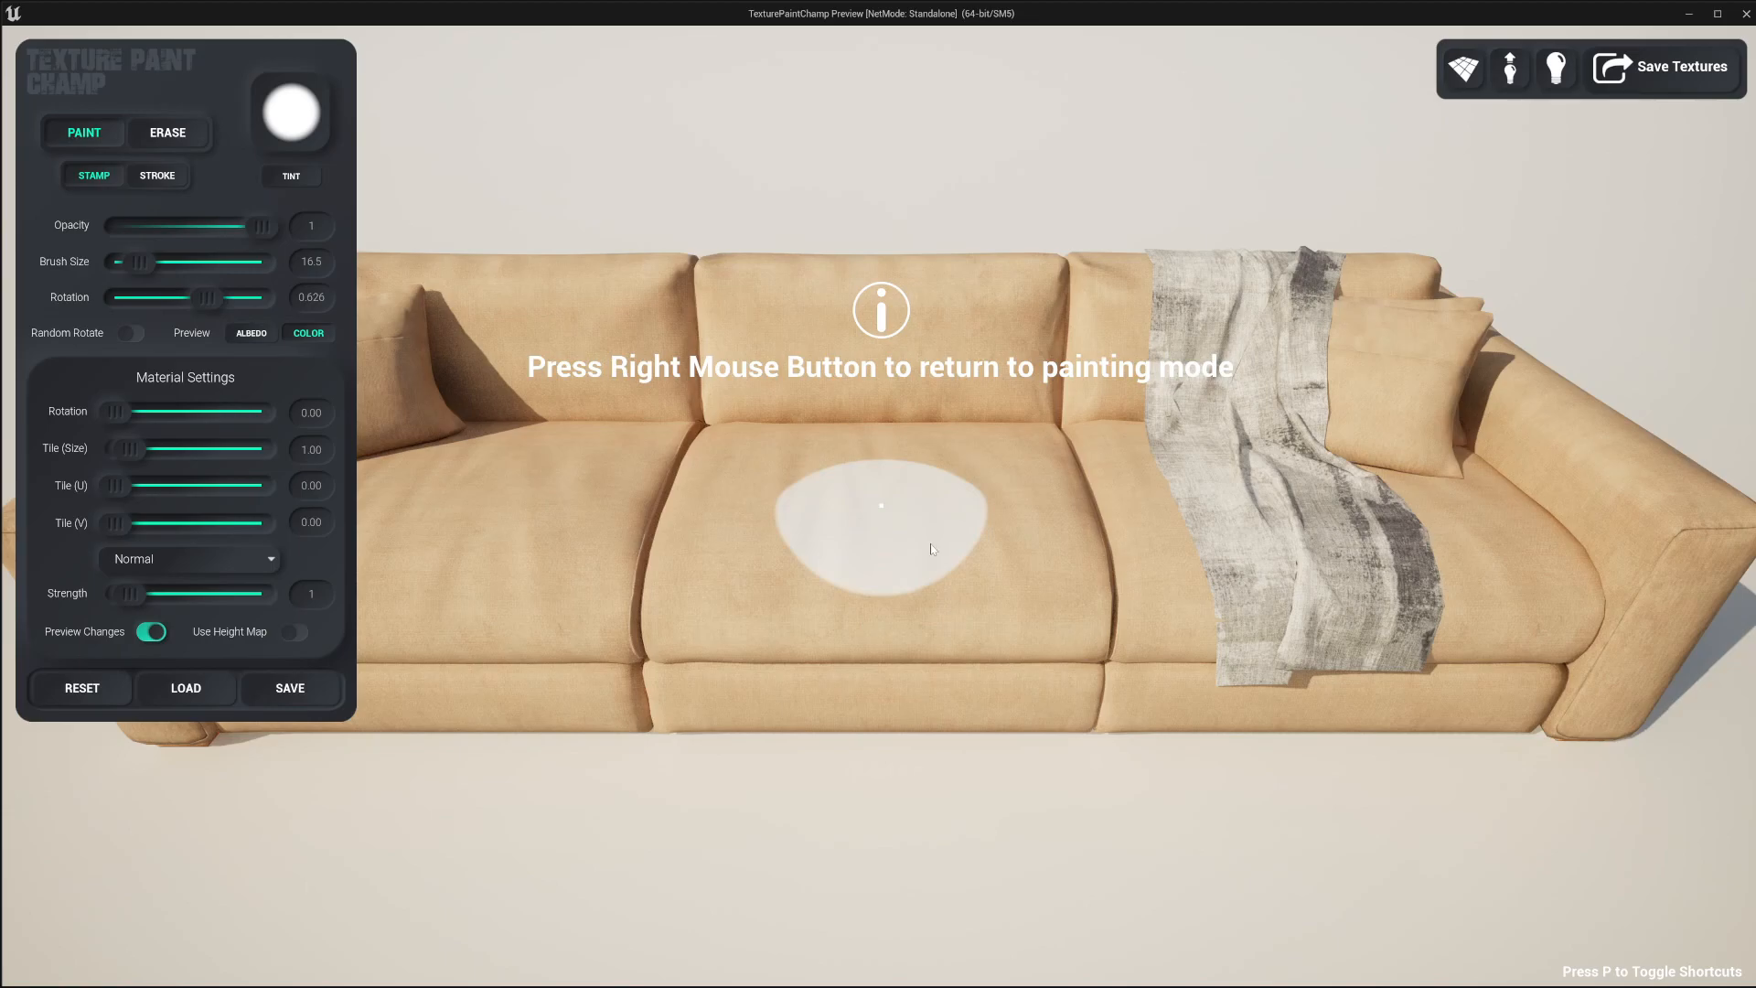
key(e)
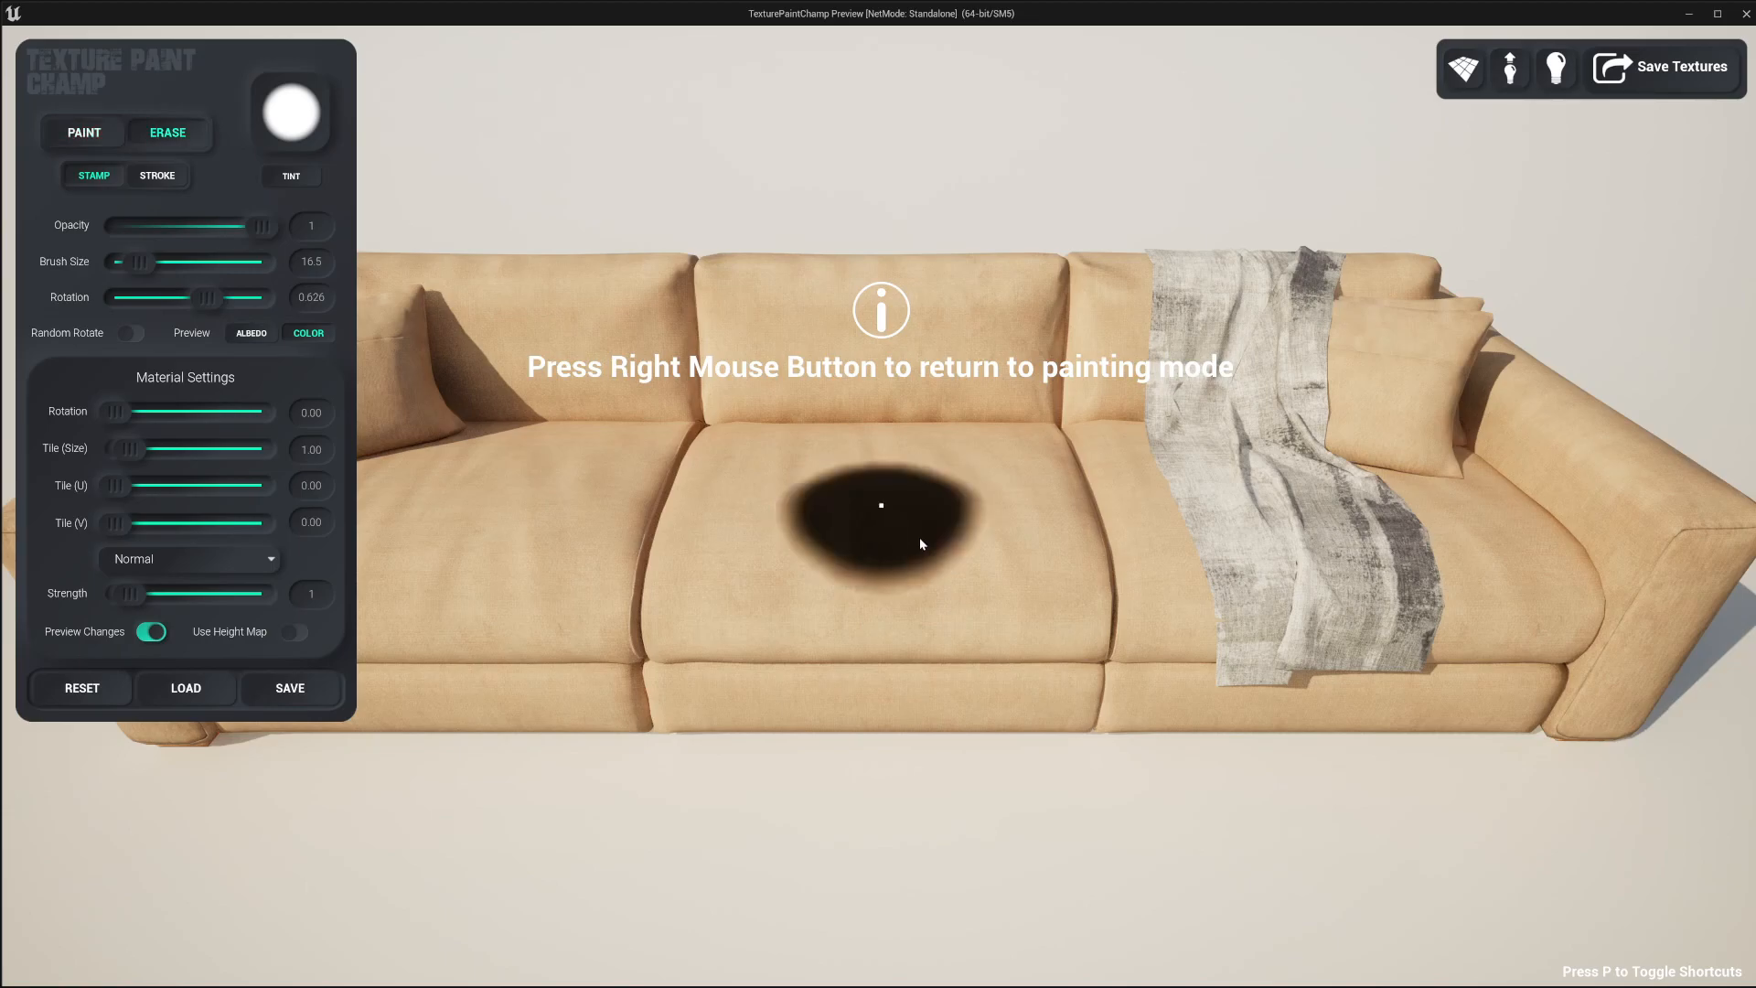
key(e)
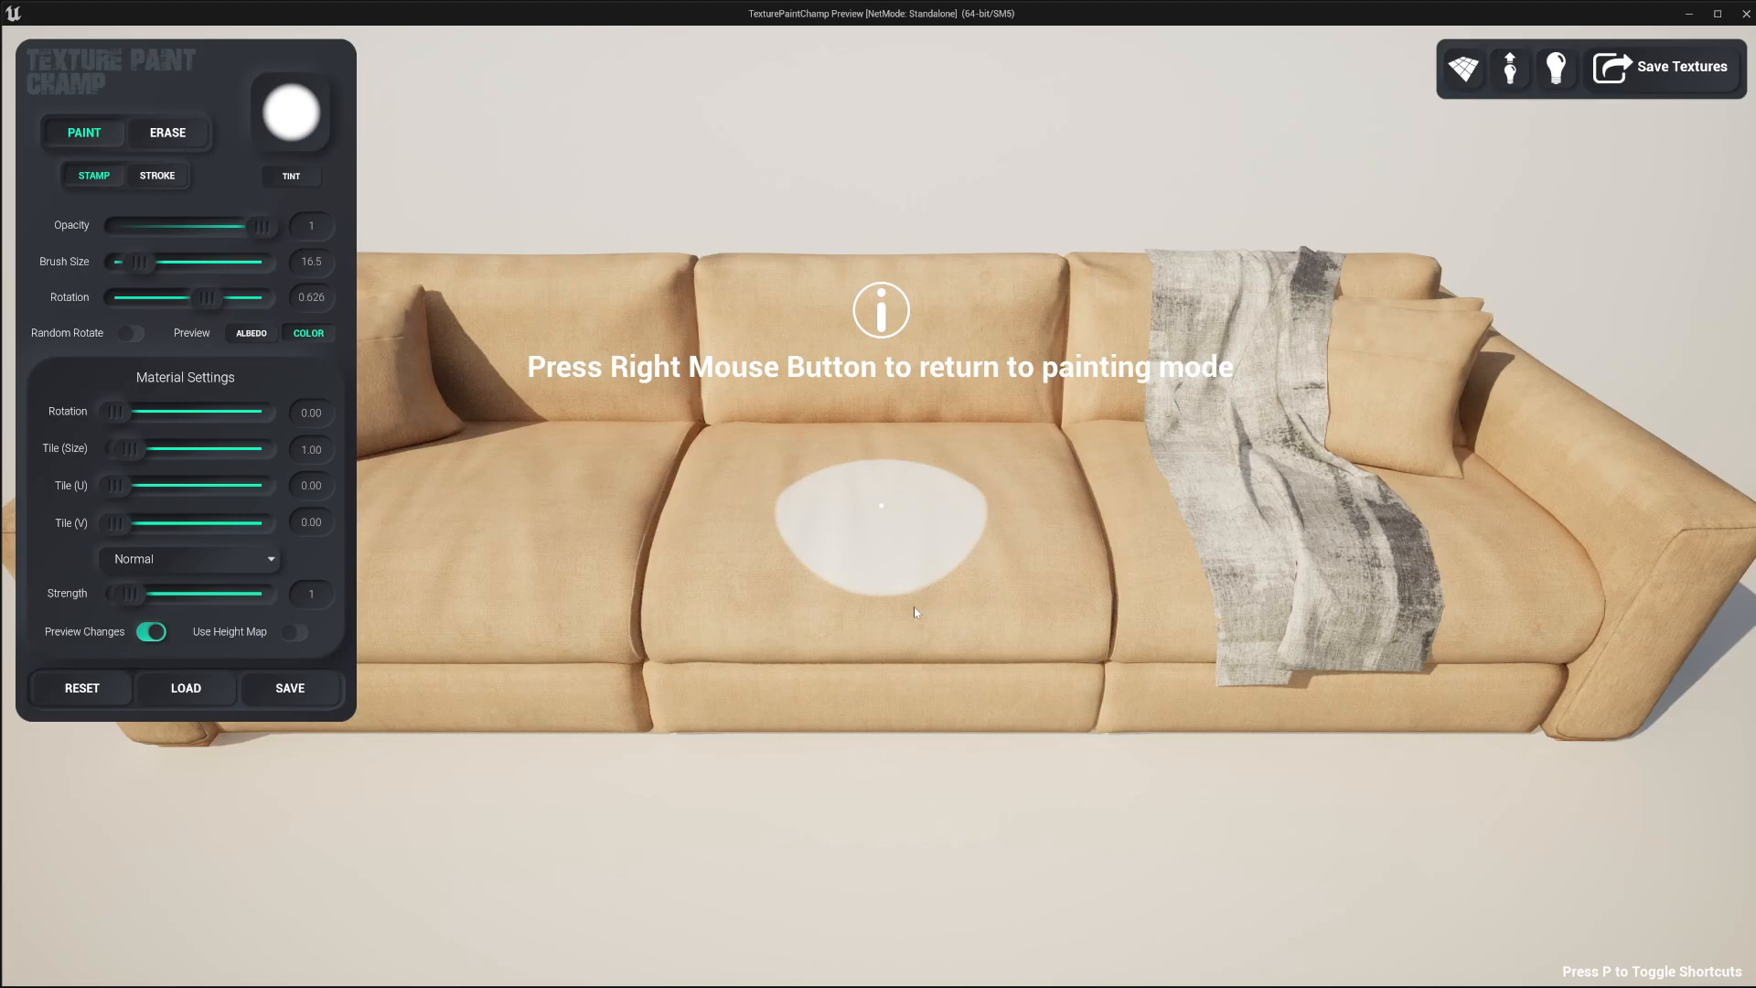
Step: Set the material's rotation to 0.341, tile size to 1.607, tile U to 0.161 and tile V to 0.357
click(115, 412)
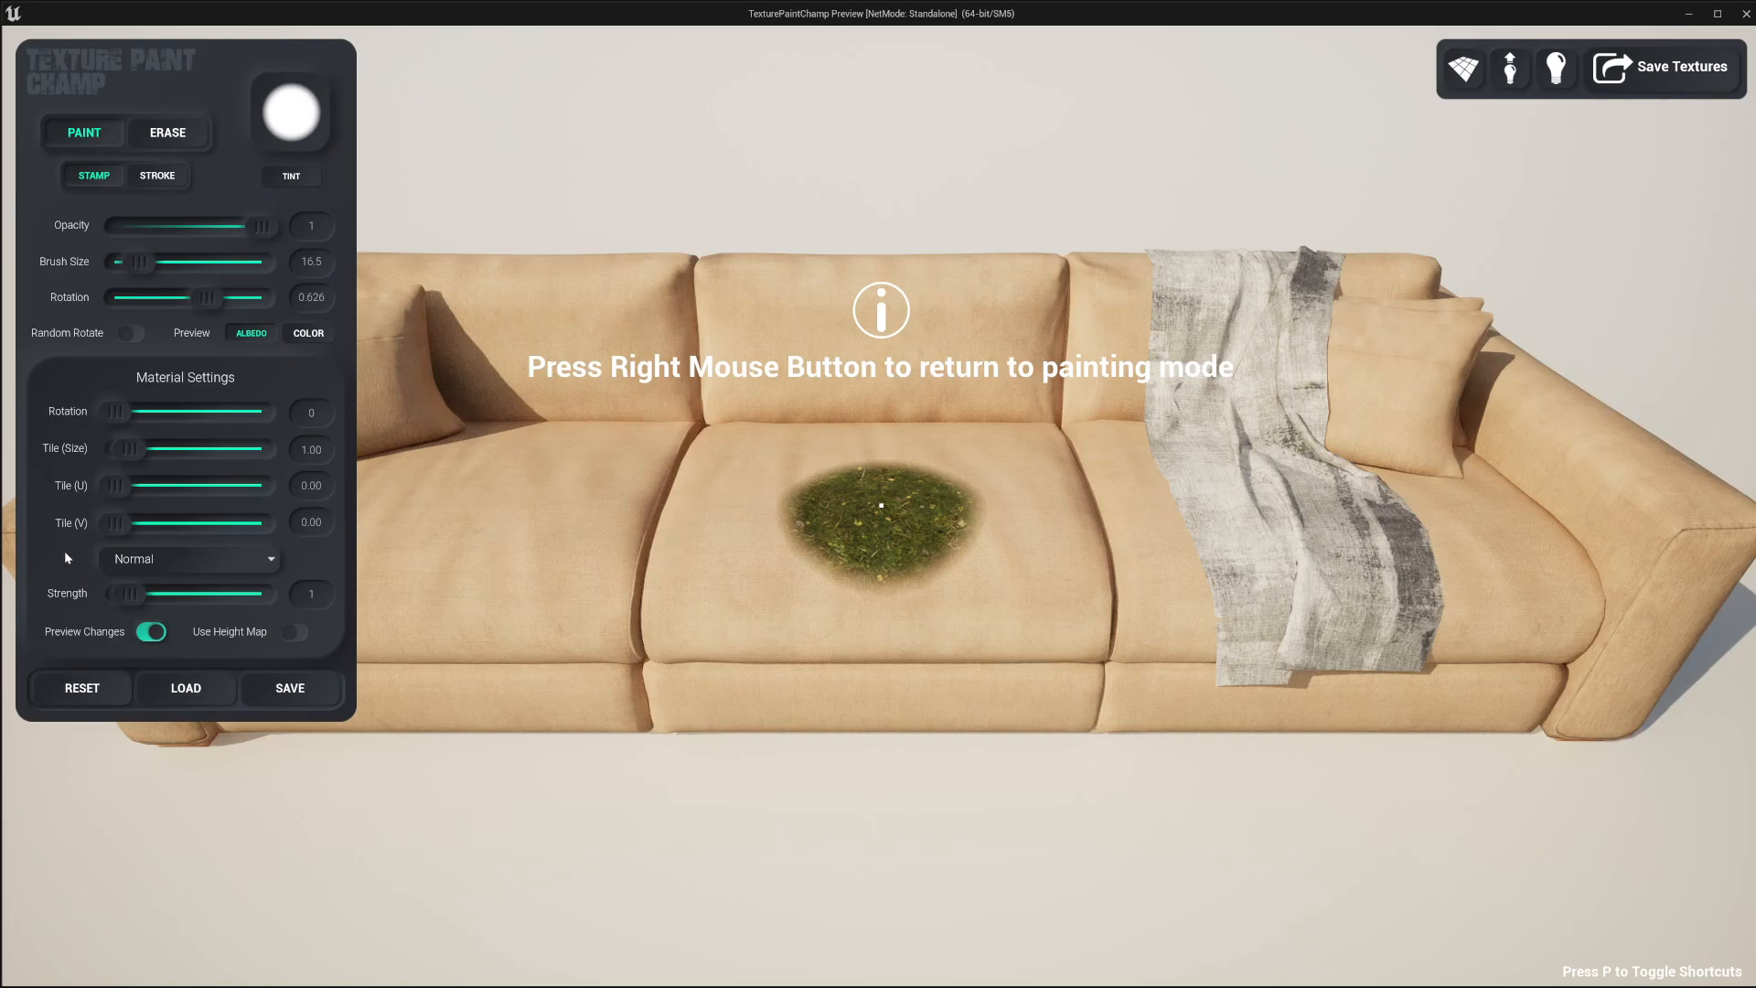
drag(114, 413, 169, 530)
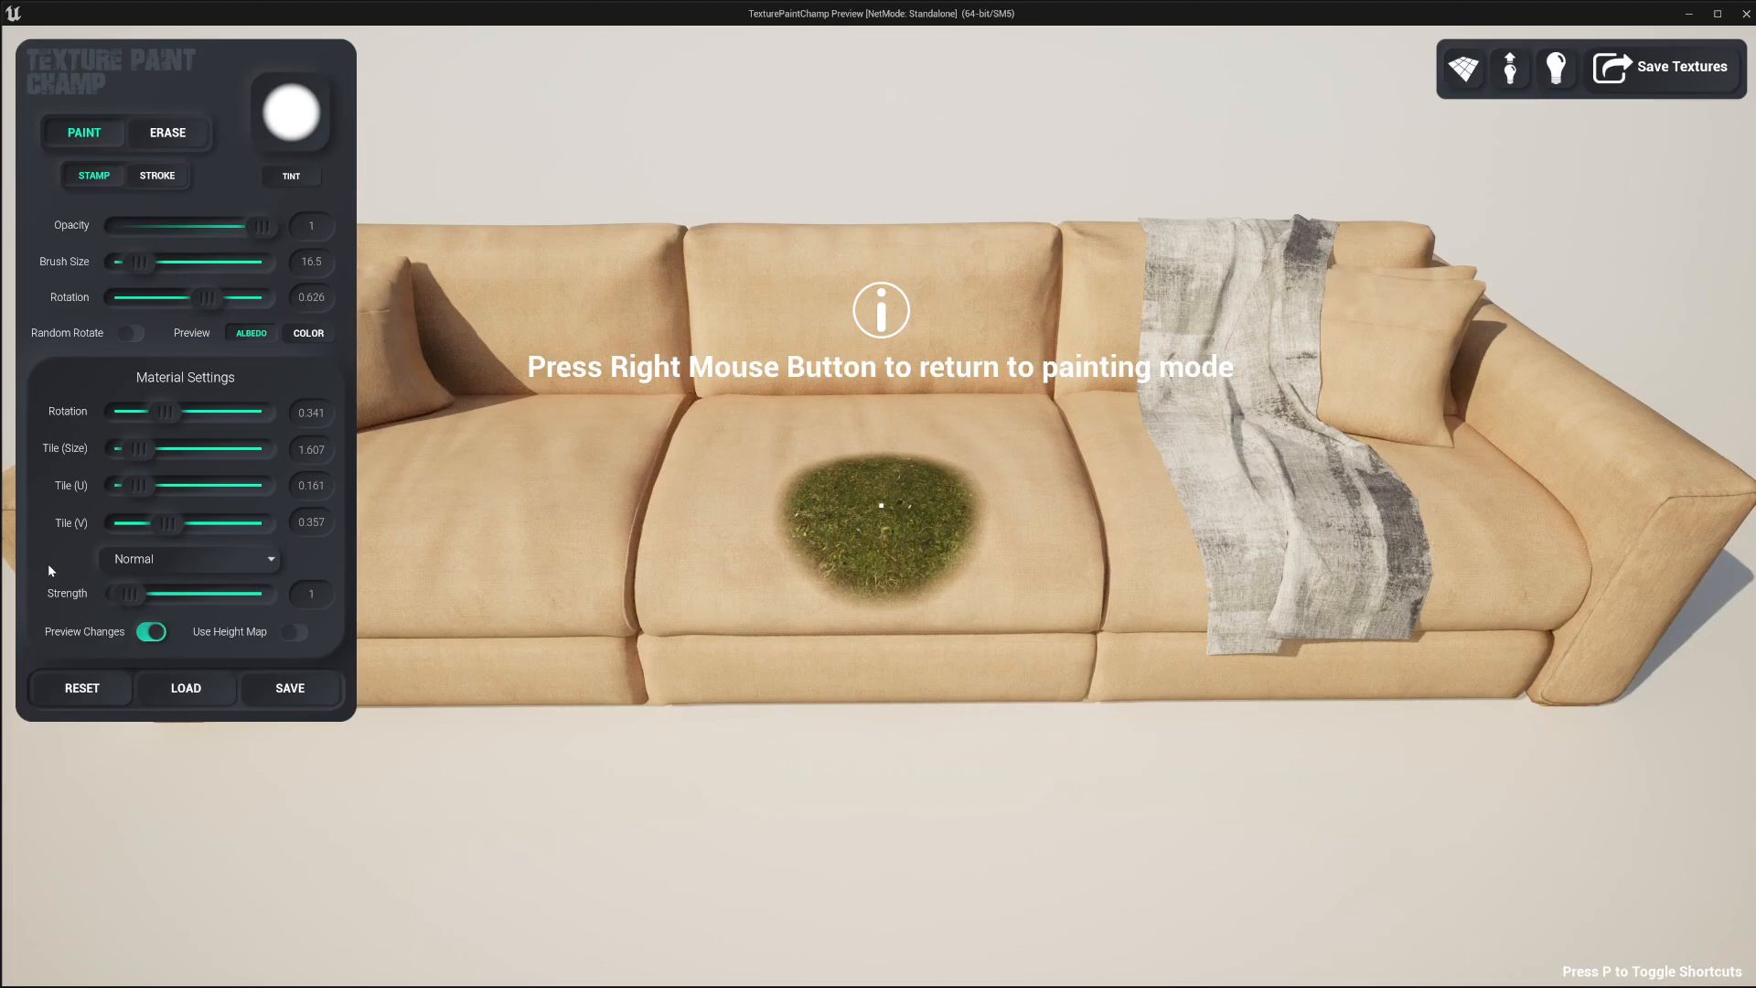
Step: Choose the ARD (G) channel in the material settings and set its strength to 0.235
click(271, 562)
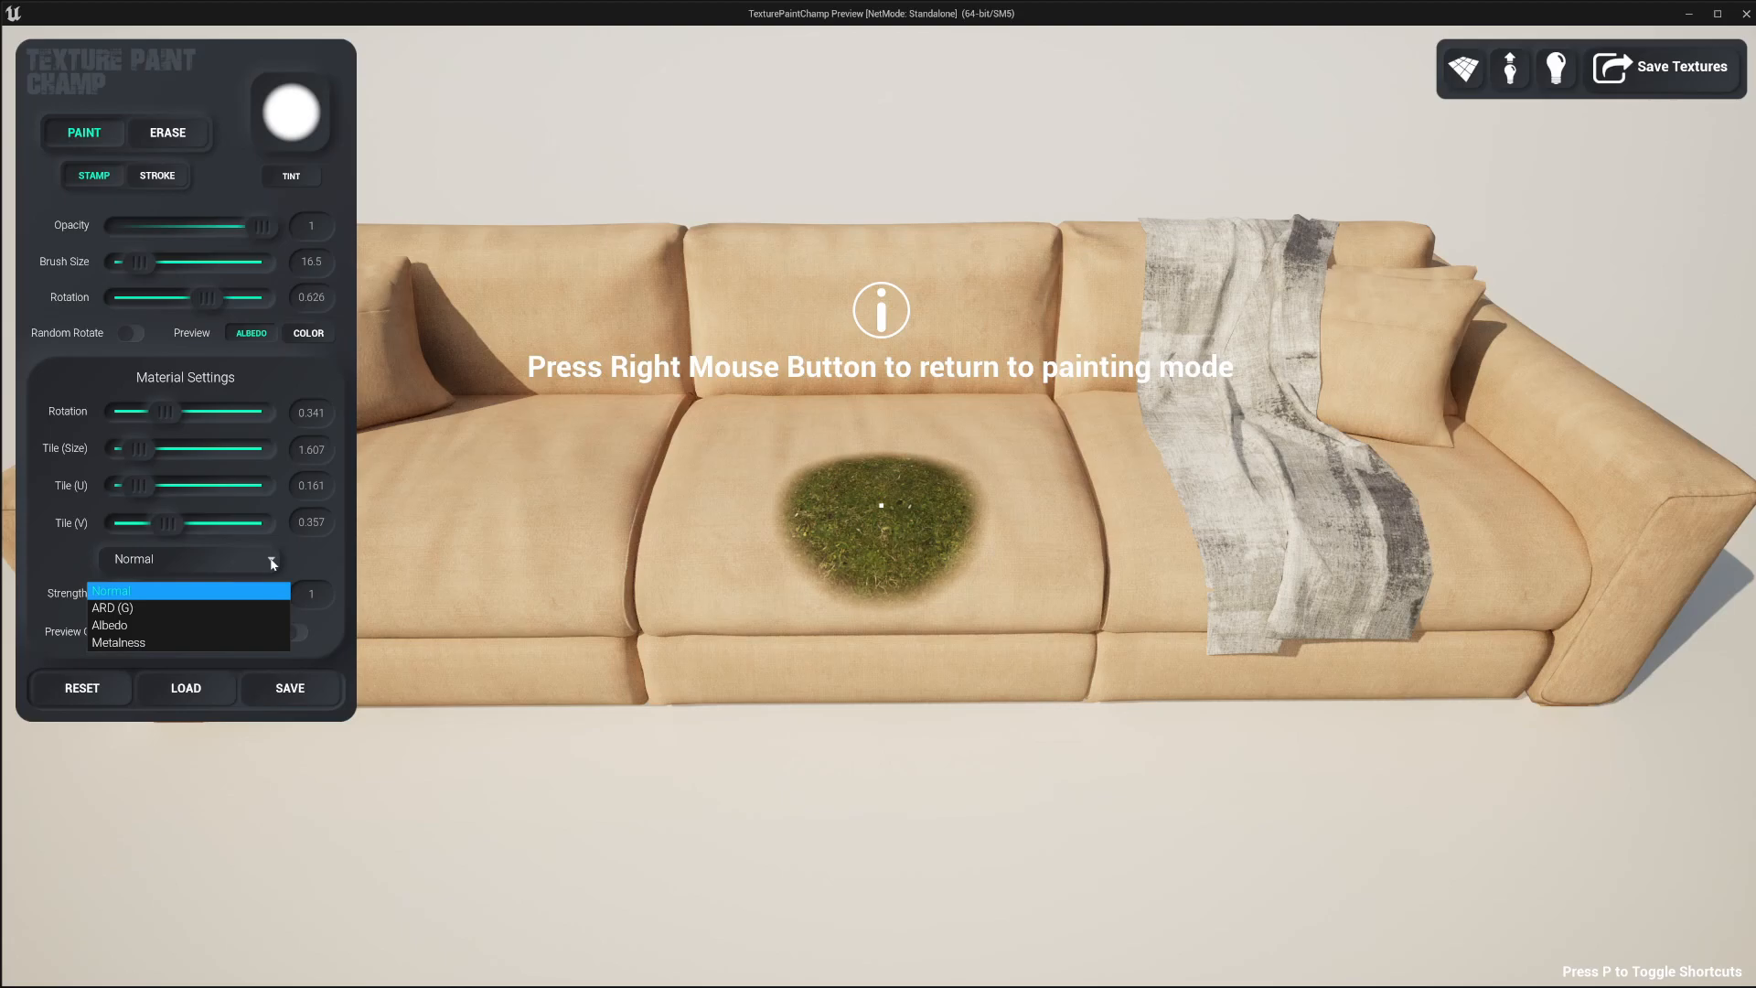
click(137, 609)
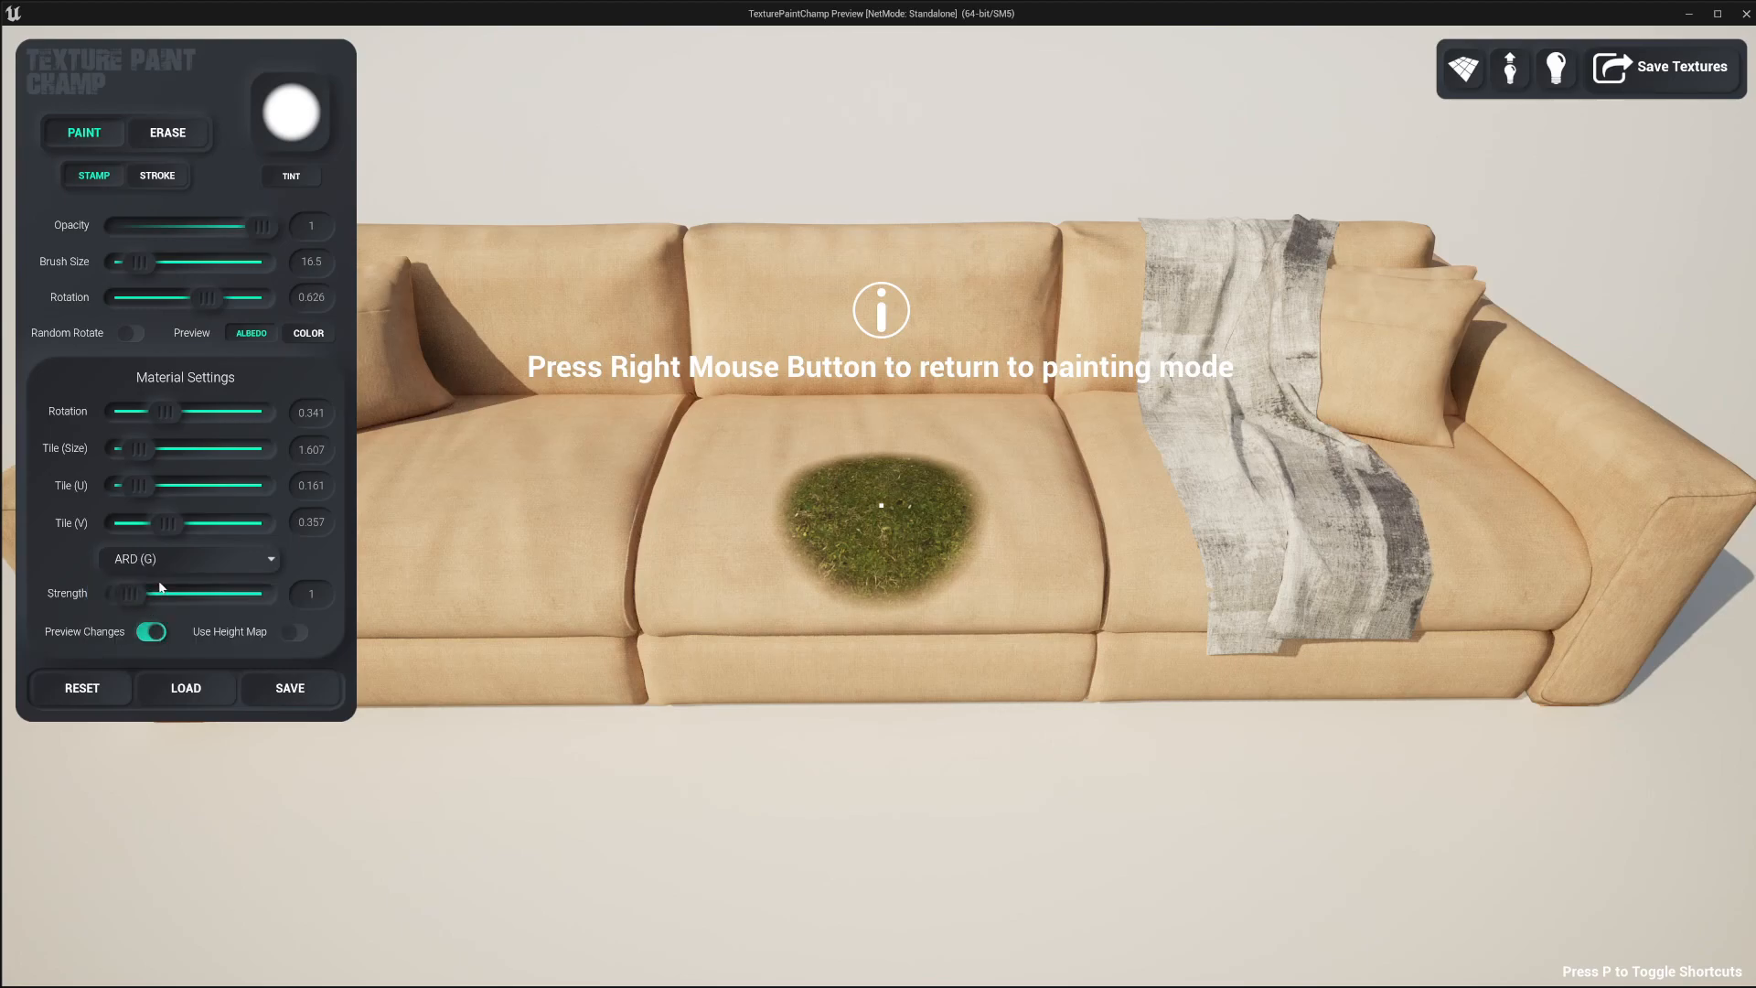
drag(130, 595, 118, 594)
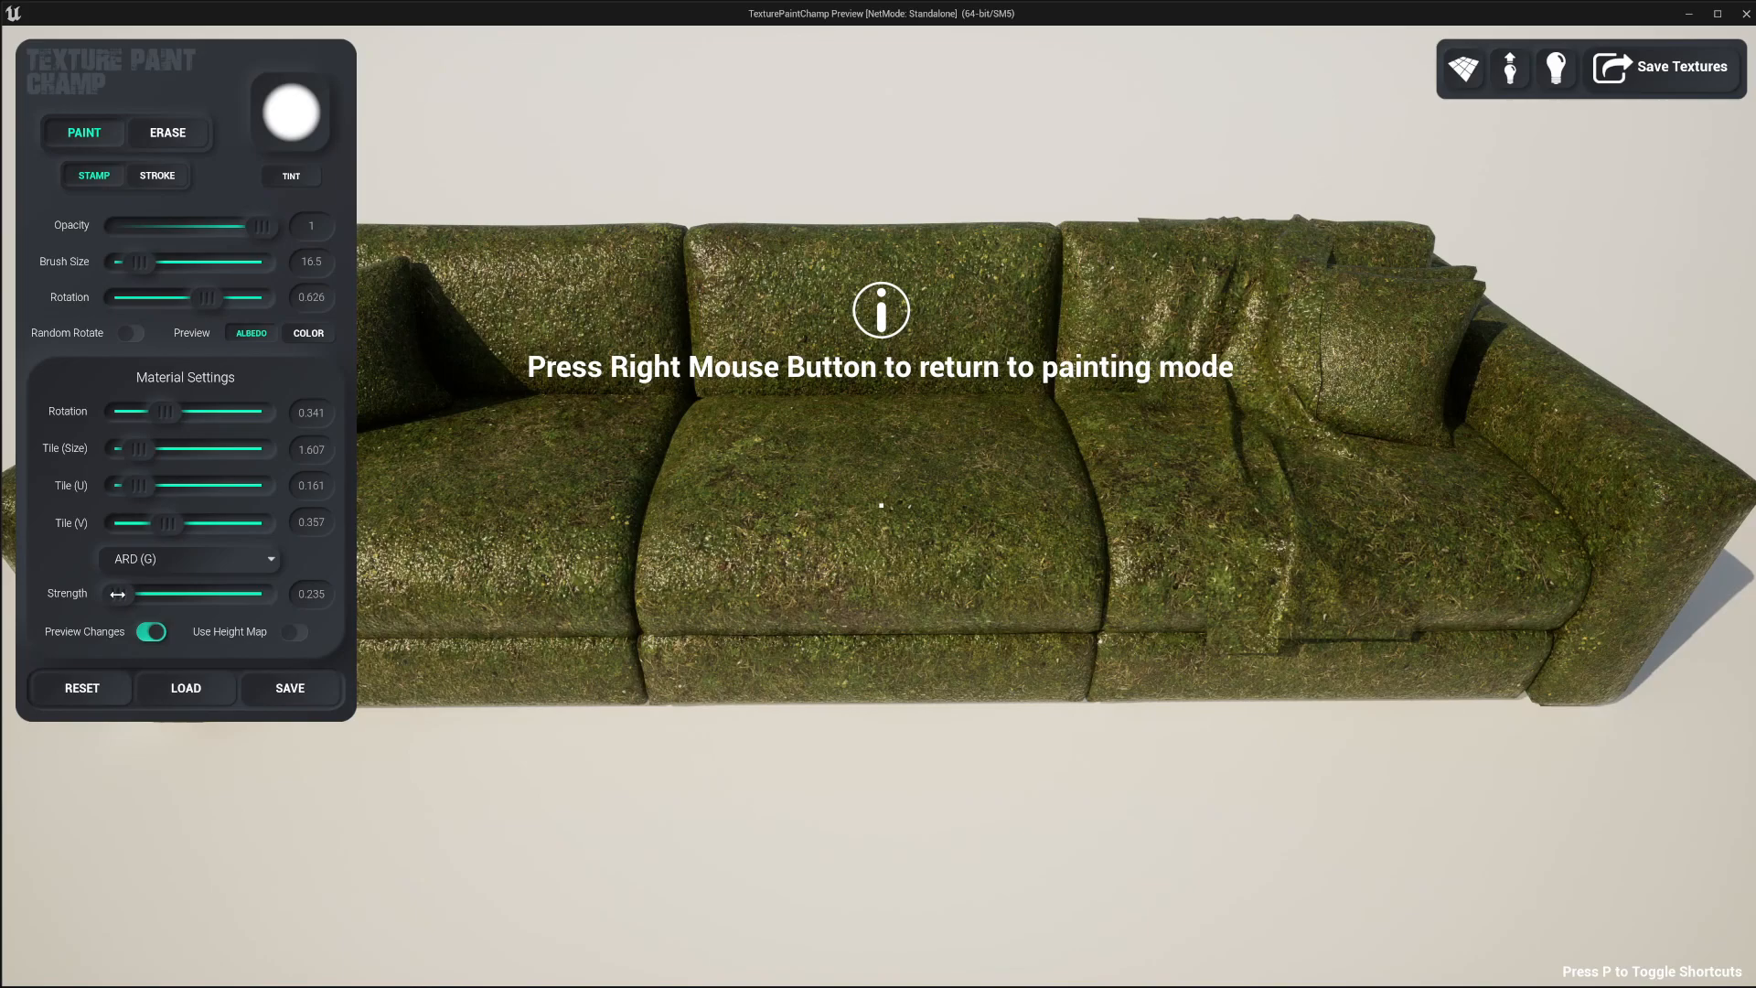
drag(117, 594, 118, 595)
Step: Stamp the shiny grass material in a band across the sofa's middle seat cushion
right_click(829, 511)
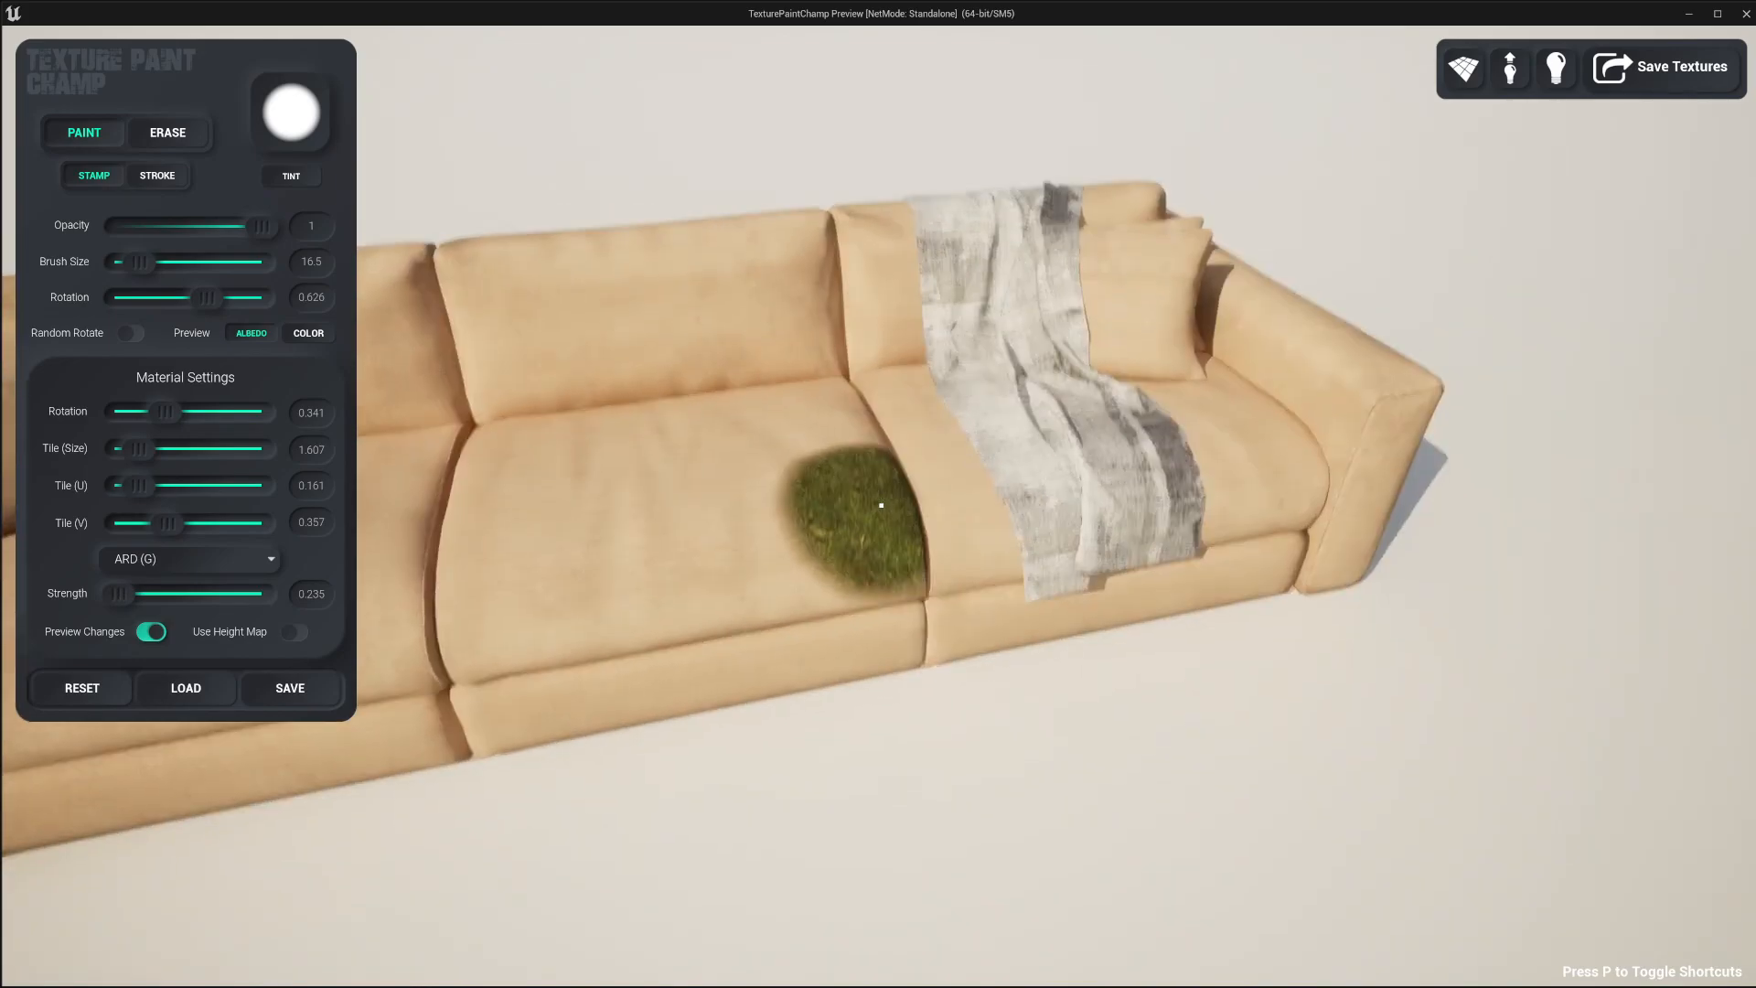
click(881, 504)
click(880, 505)
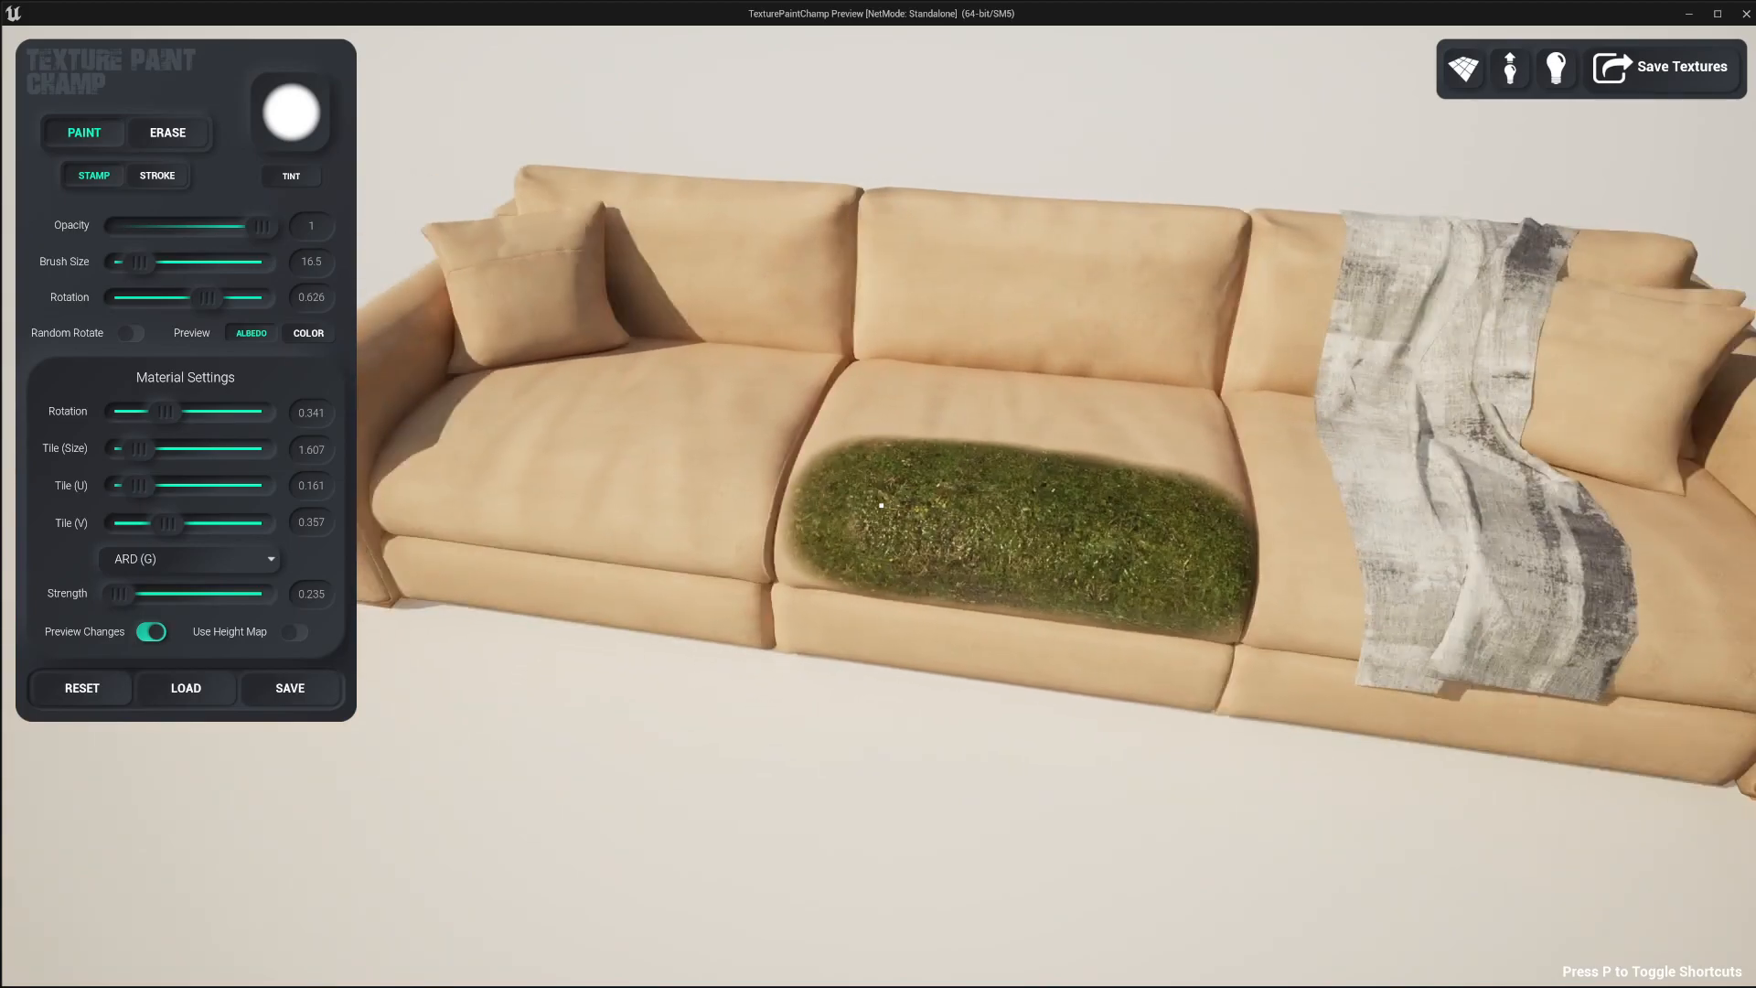
right_click(880, 505)
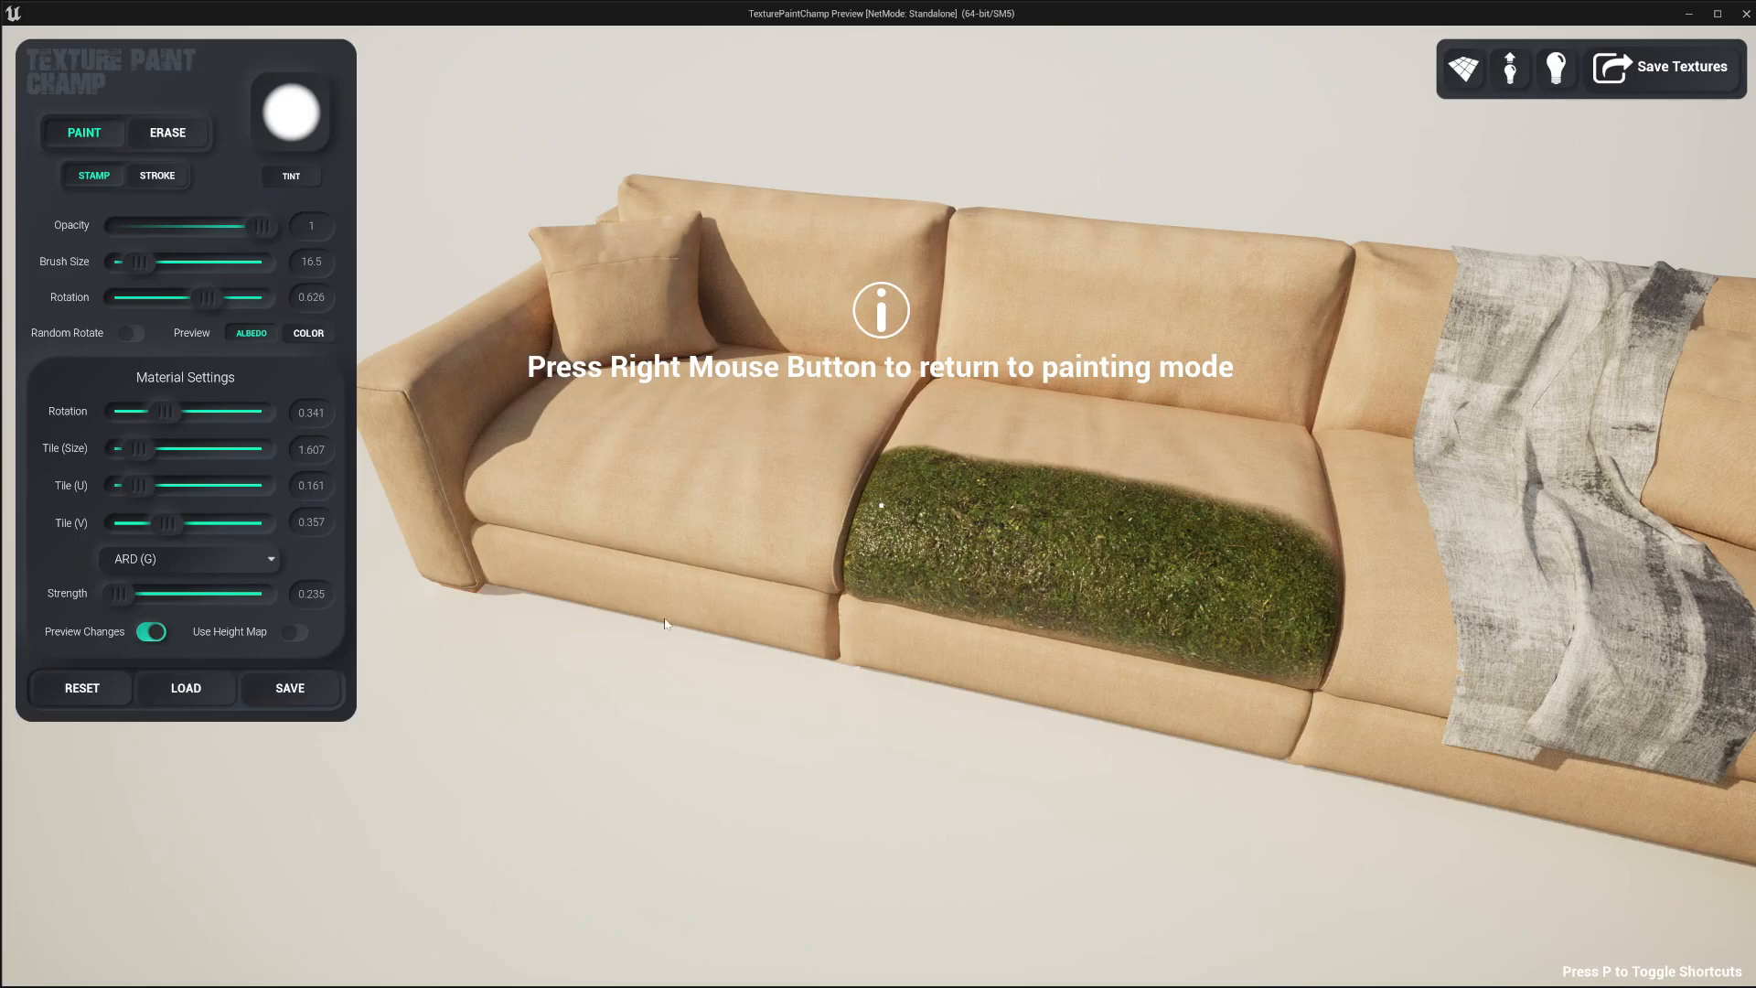
Step: Set the ARD (G) strength to 1 and return to painting mode
click(311, 594)
text(1)
key(Return)
right_click(983, 555)
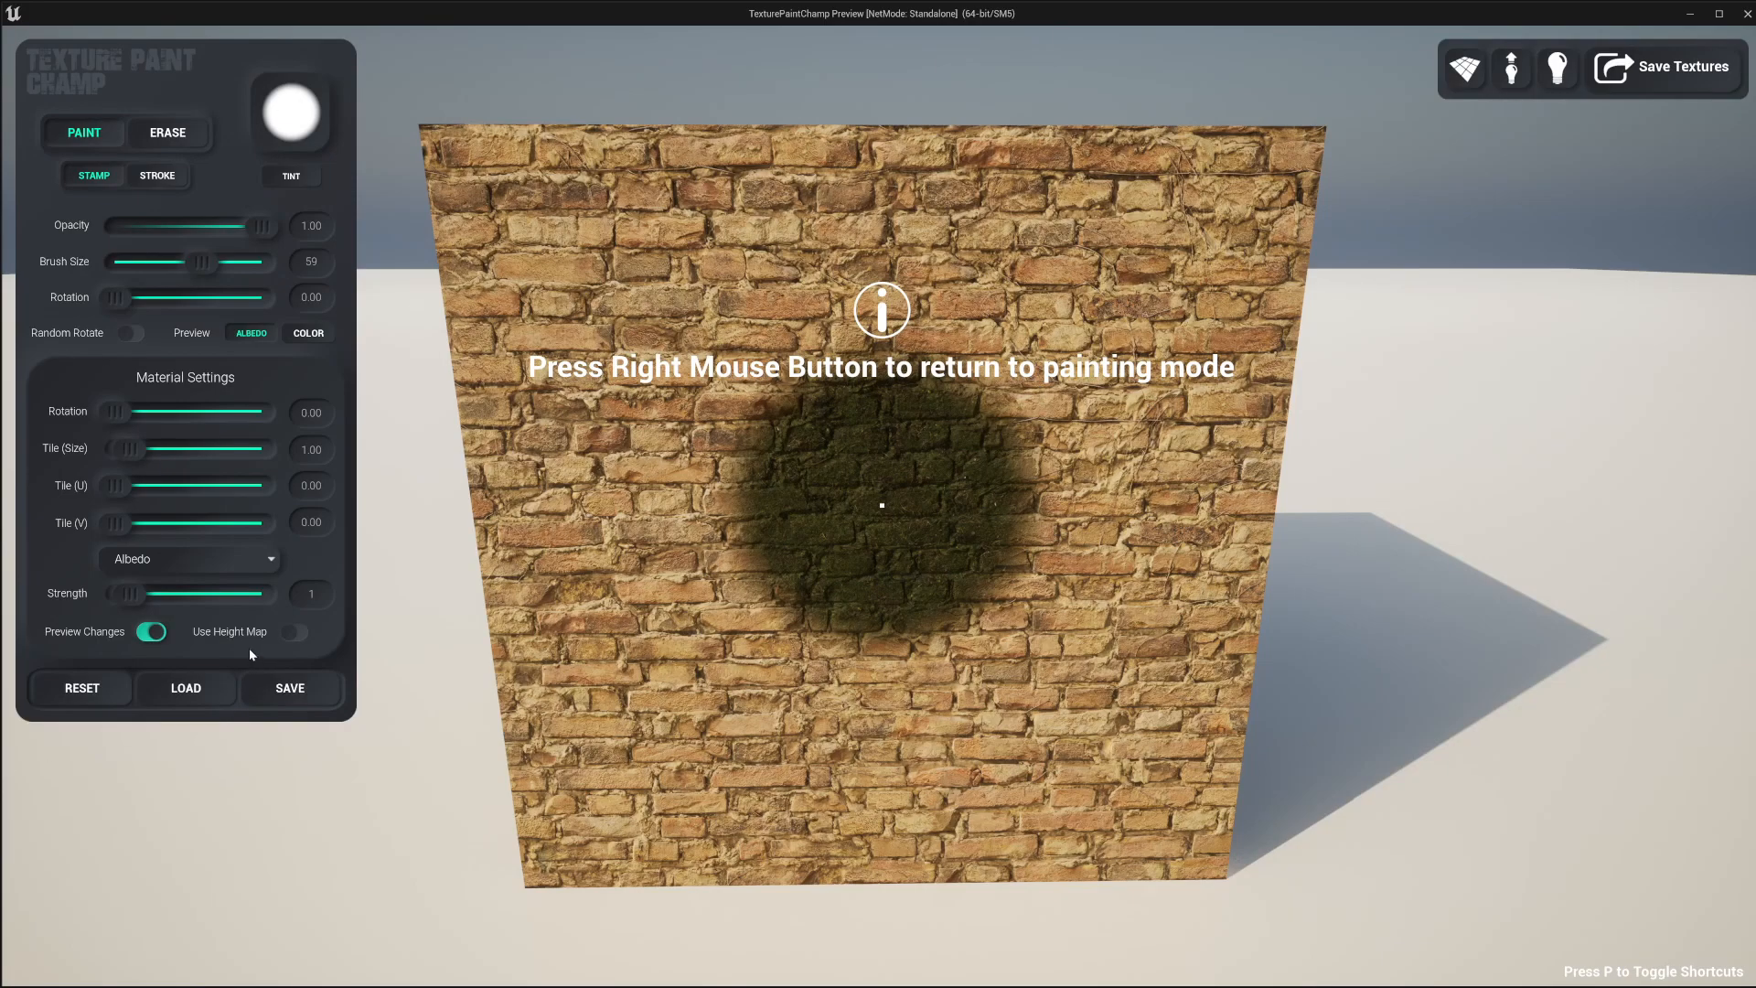
Step: Enable the height map for painting the brick wall, and set height strength to 0.51 and contrast to 5.721
click(293, 632)
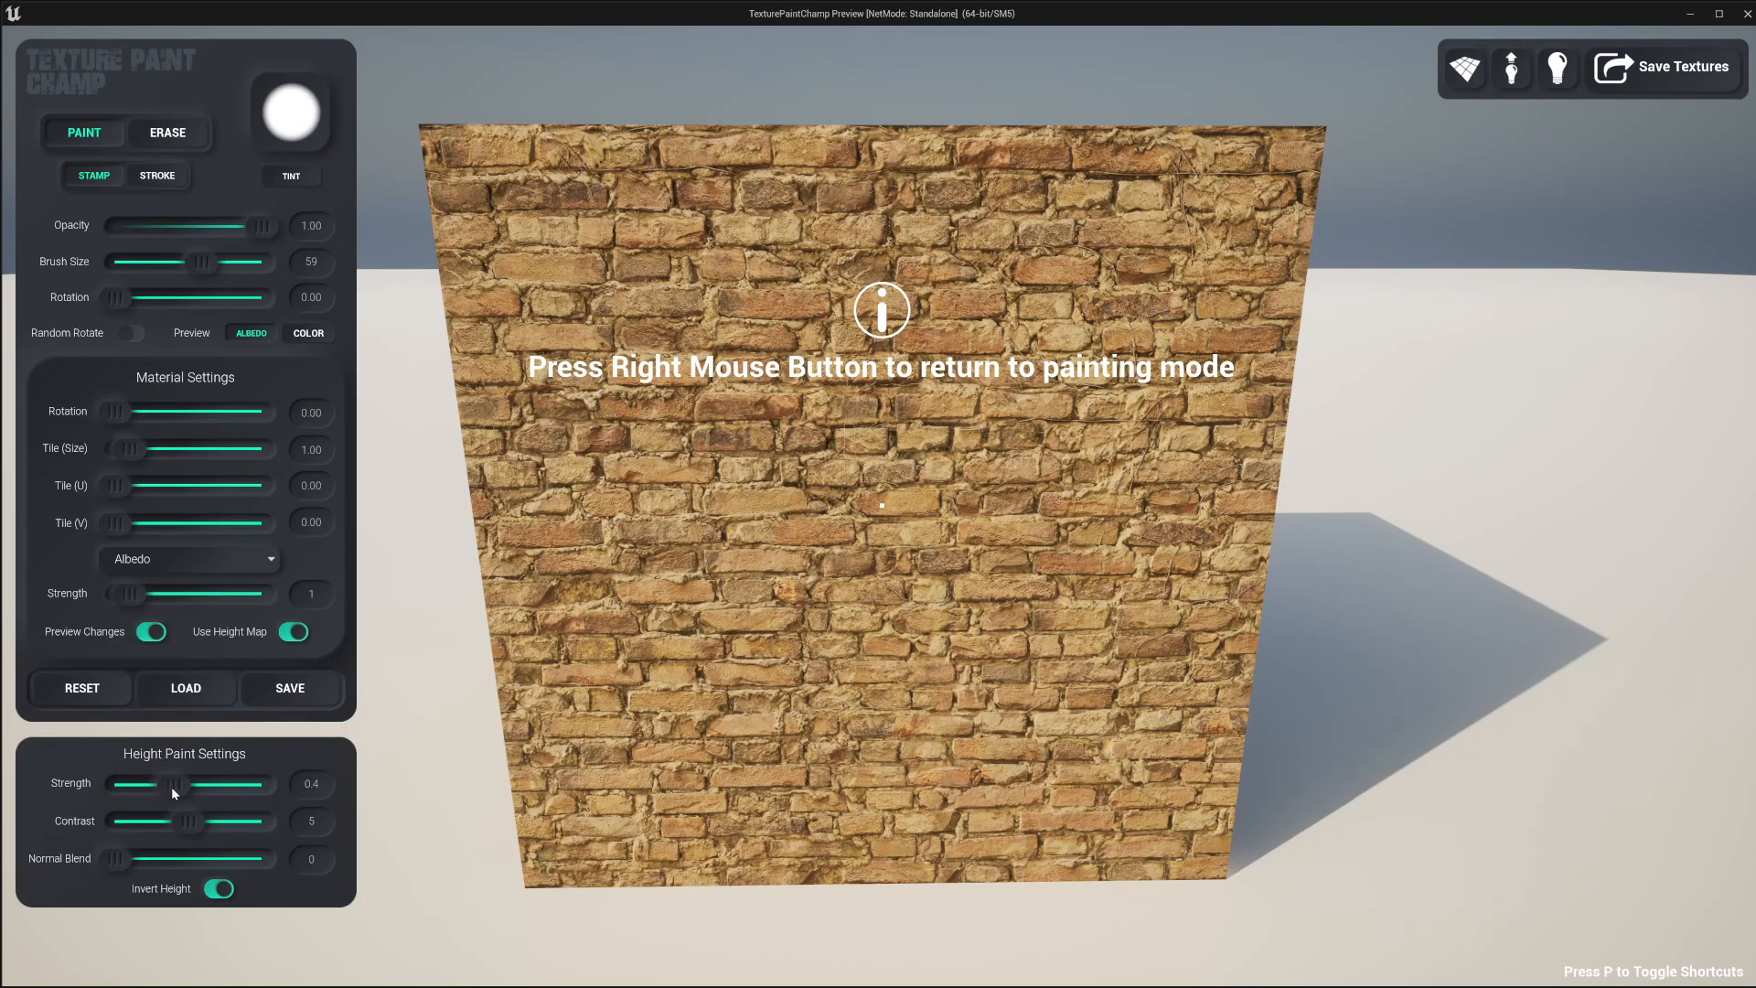
drag(174, 784, 189, 783)
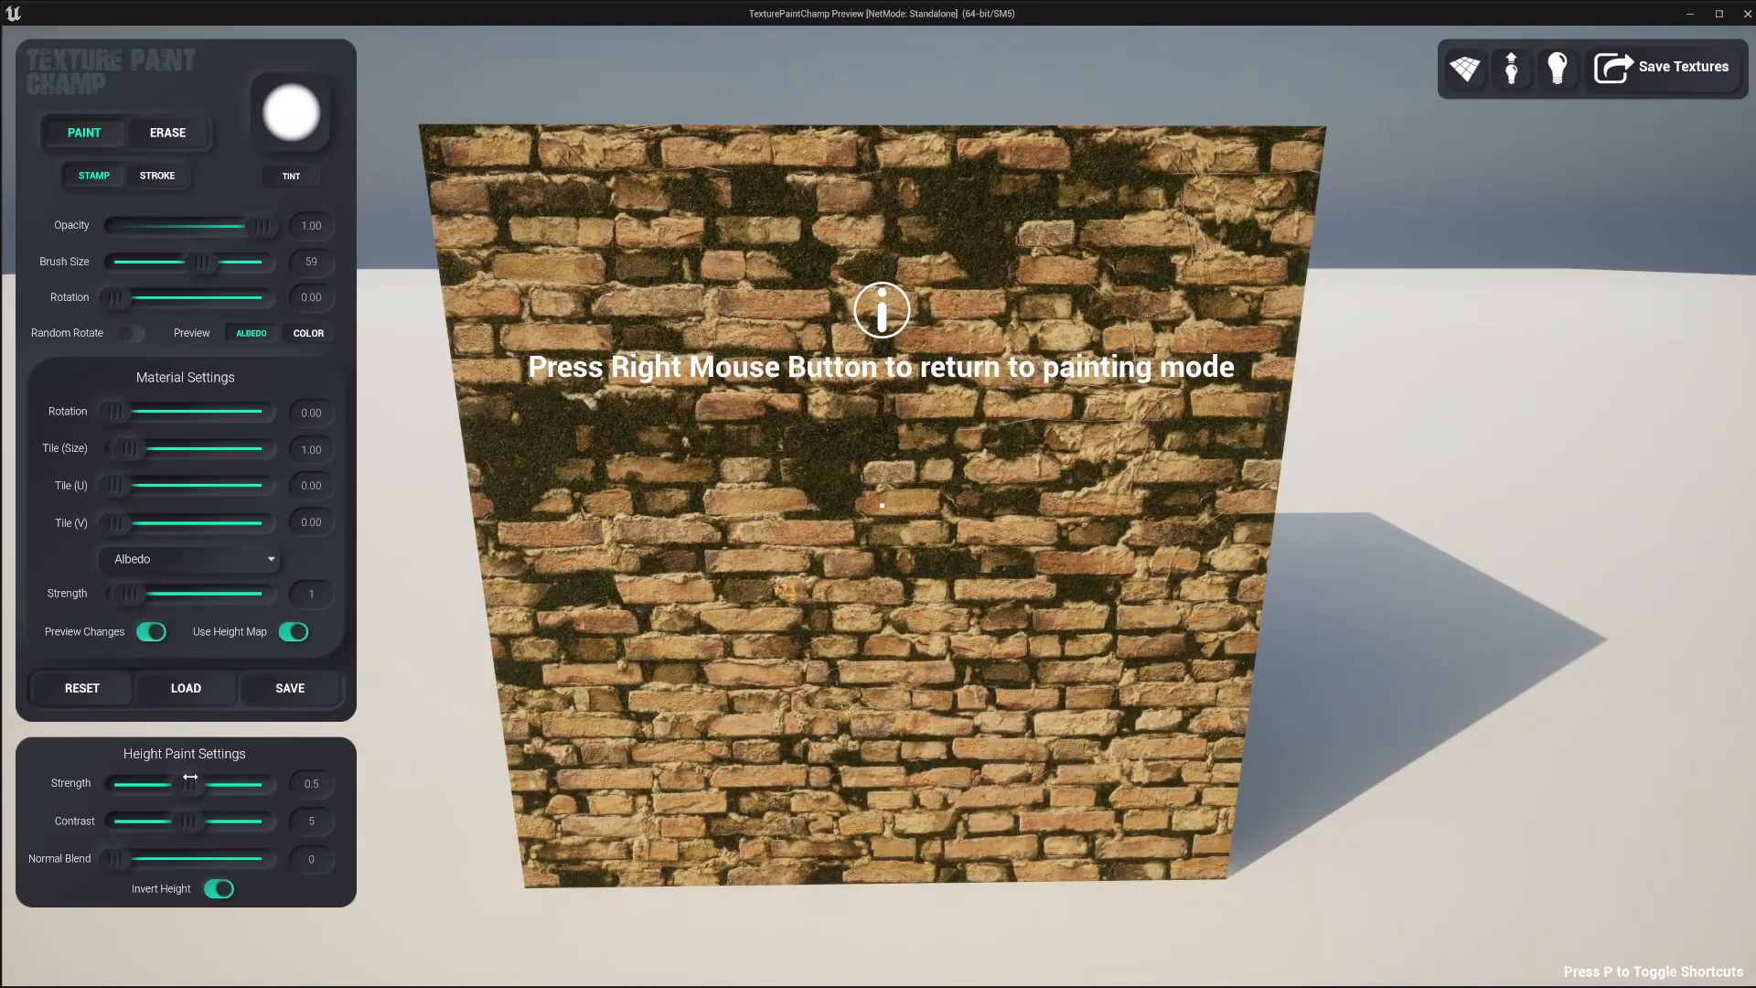
drag(188, 821, 199, 821)
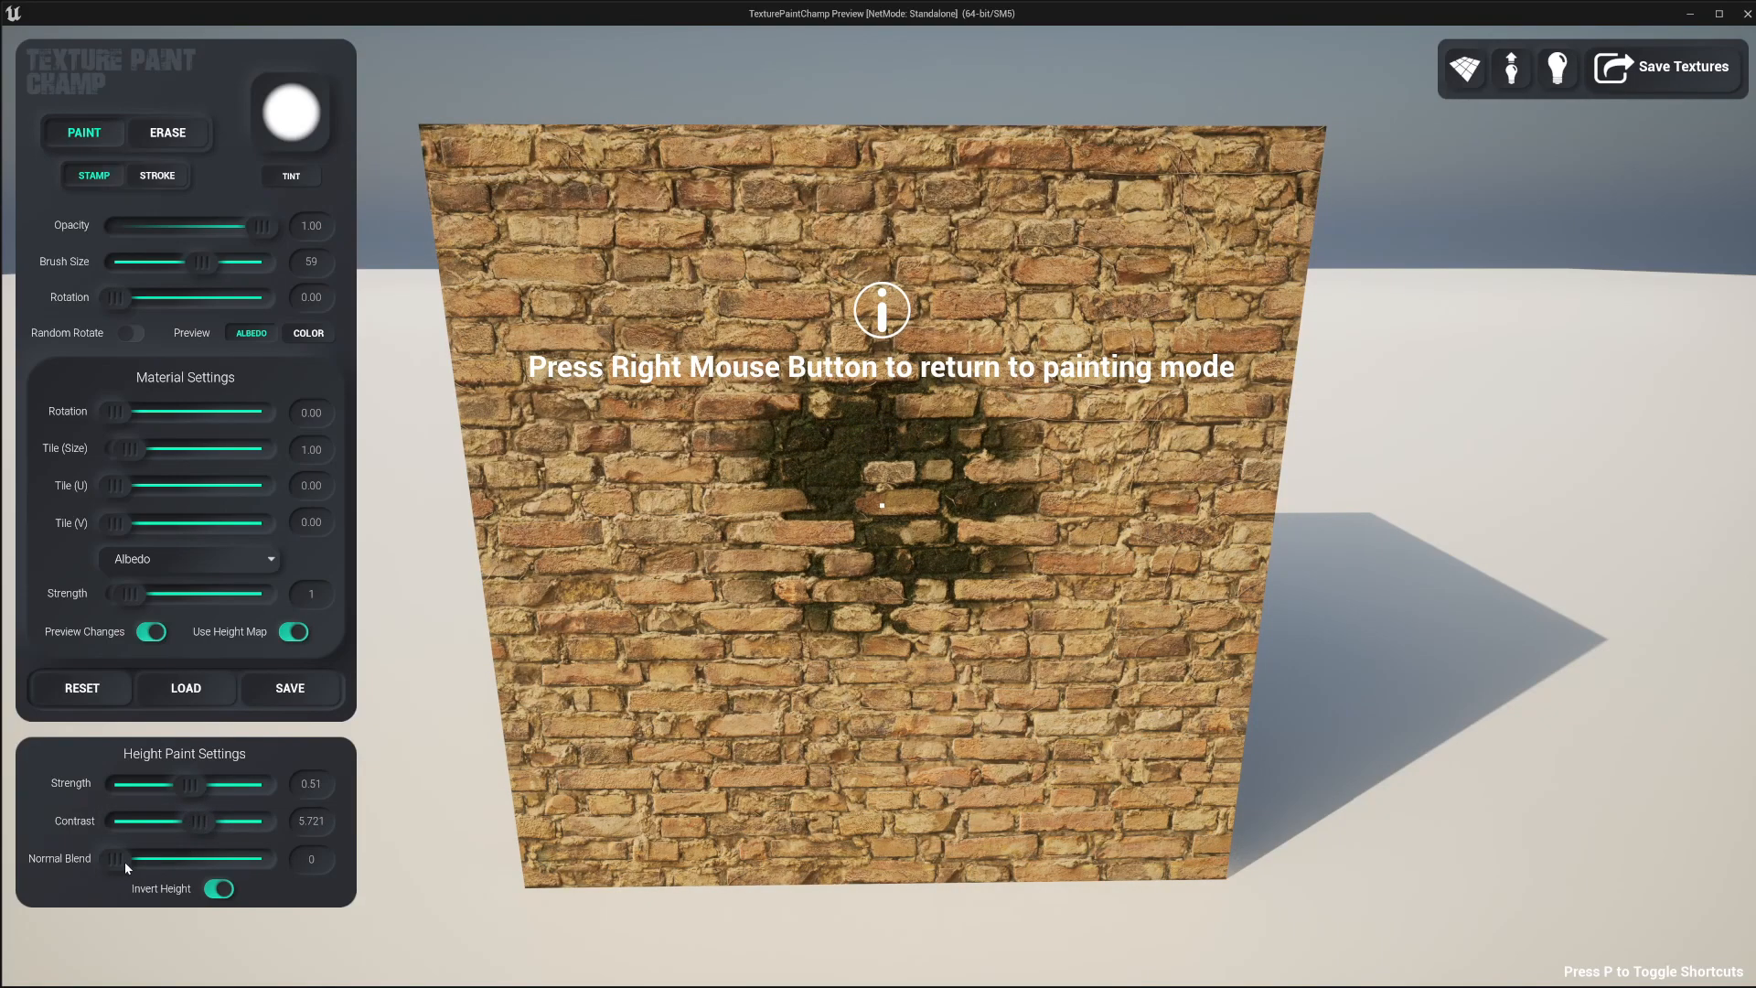
Step: Set the normal blend to 1, the Albedo strength to 4.474 and the height paint strength to 0.516
mouse_move(112, 858)
mouse_down()
mouse_move(274, 859)
mouse_move(94, 858)
mouse_move(114, 867)
mouse_up()
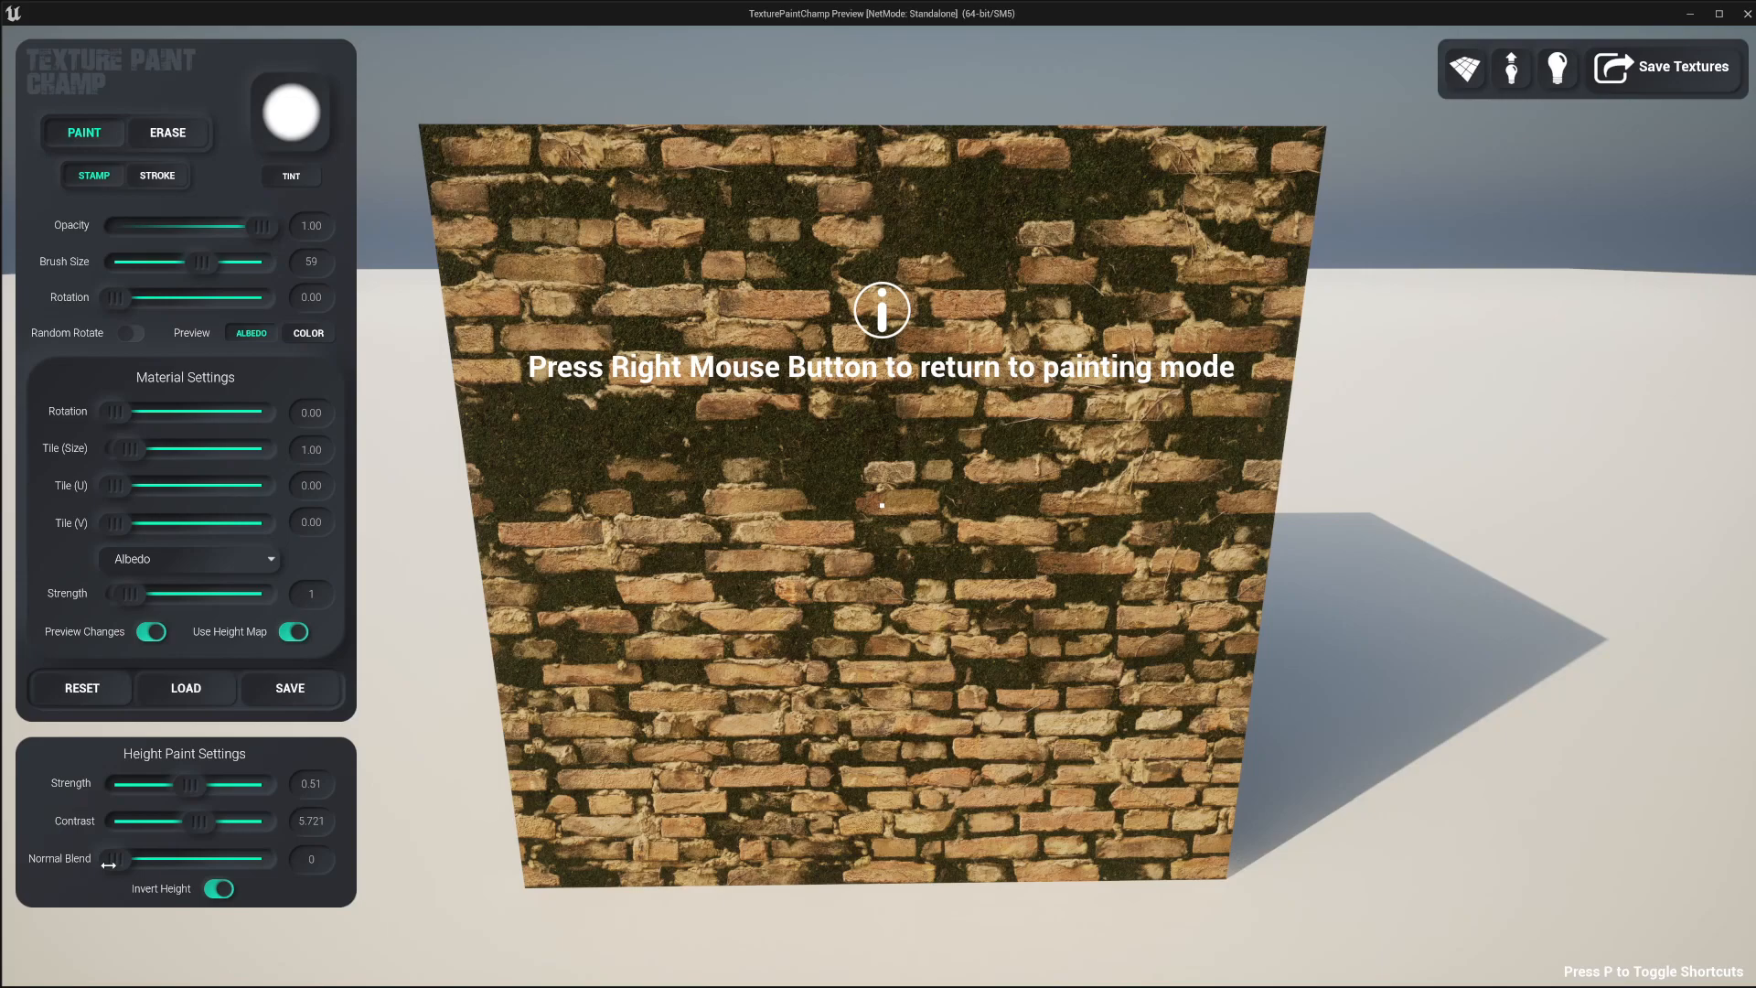
drag(109, 864, 298, 863)
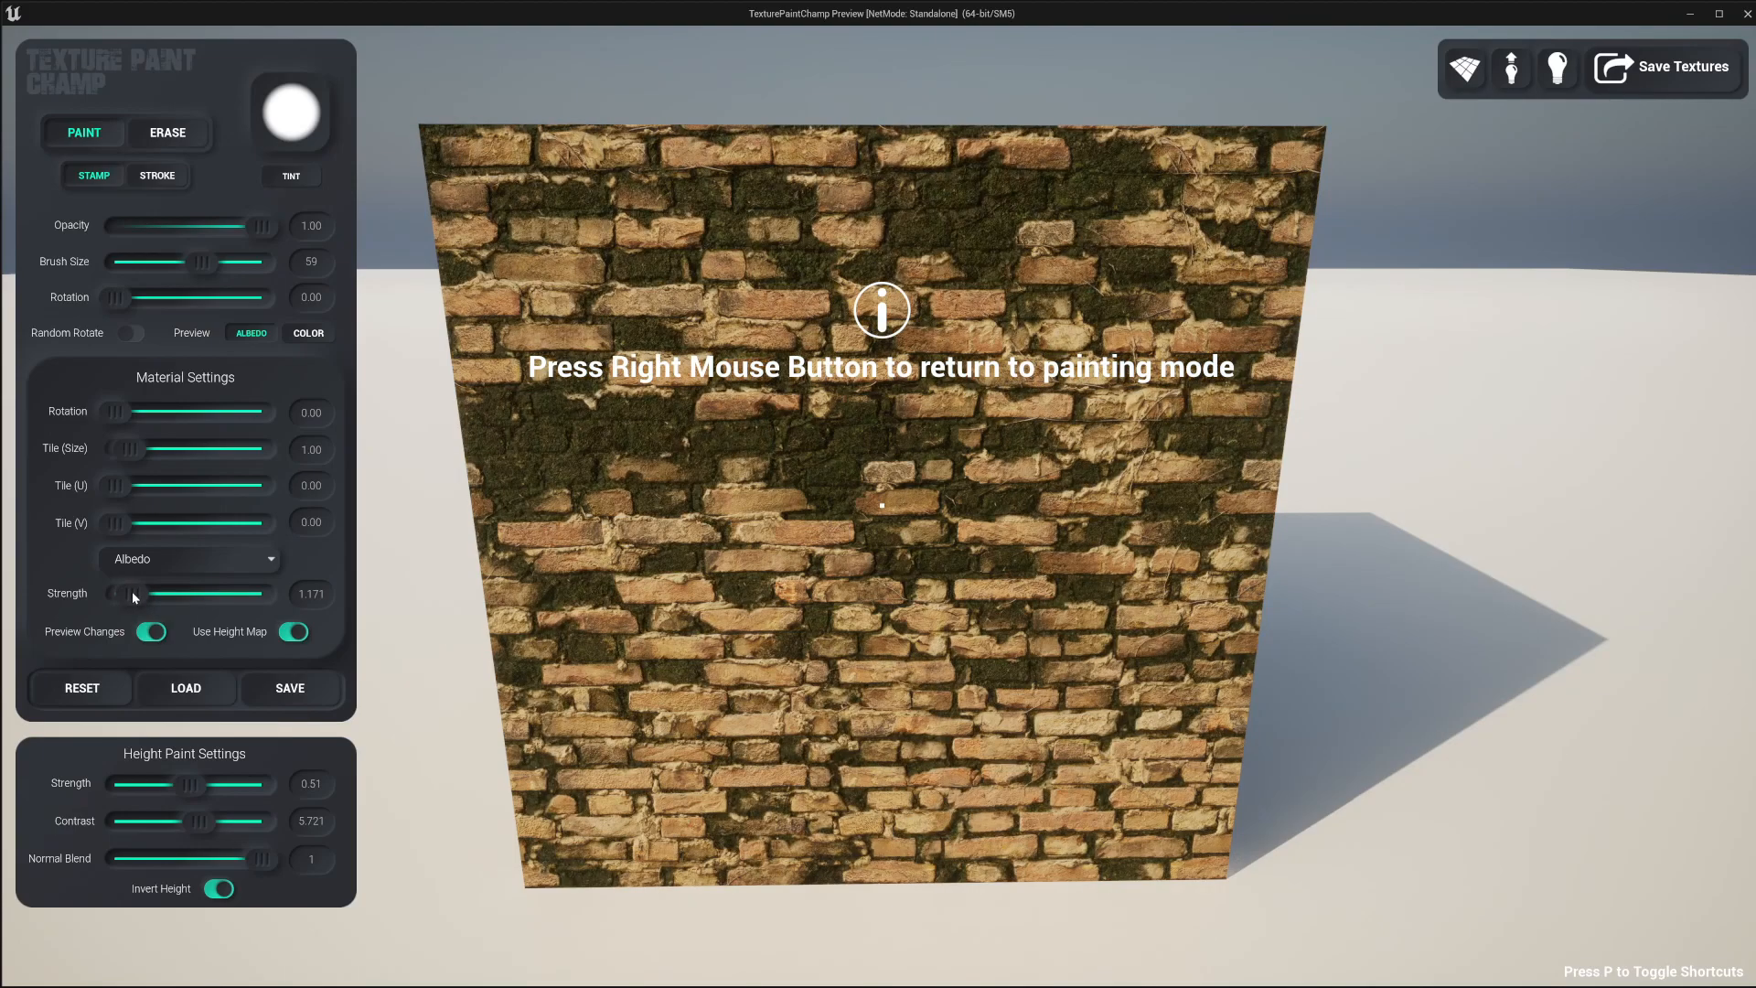
drag(132, 594, 181, 592)
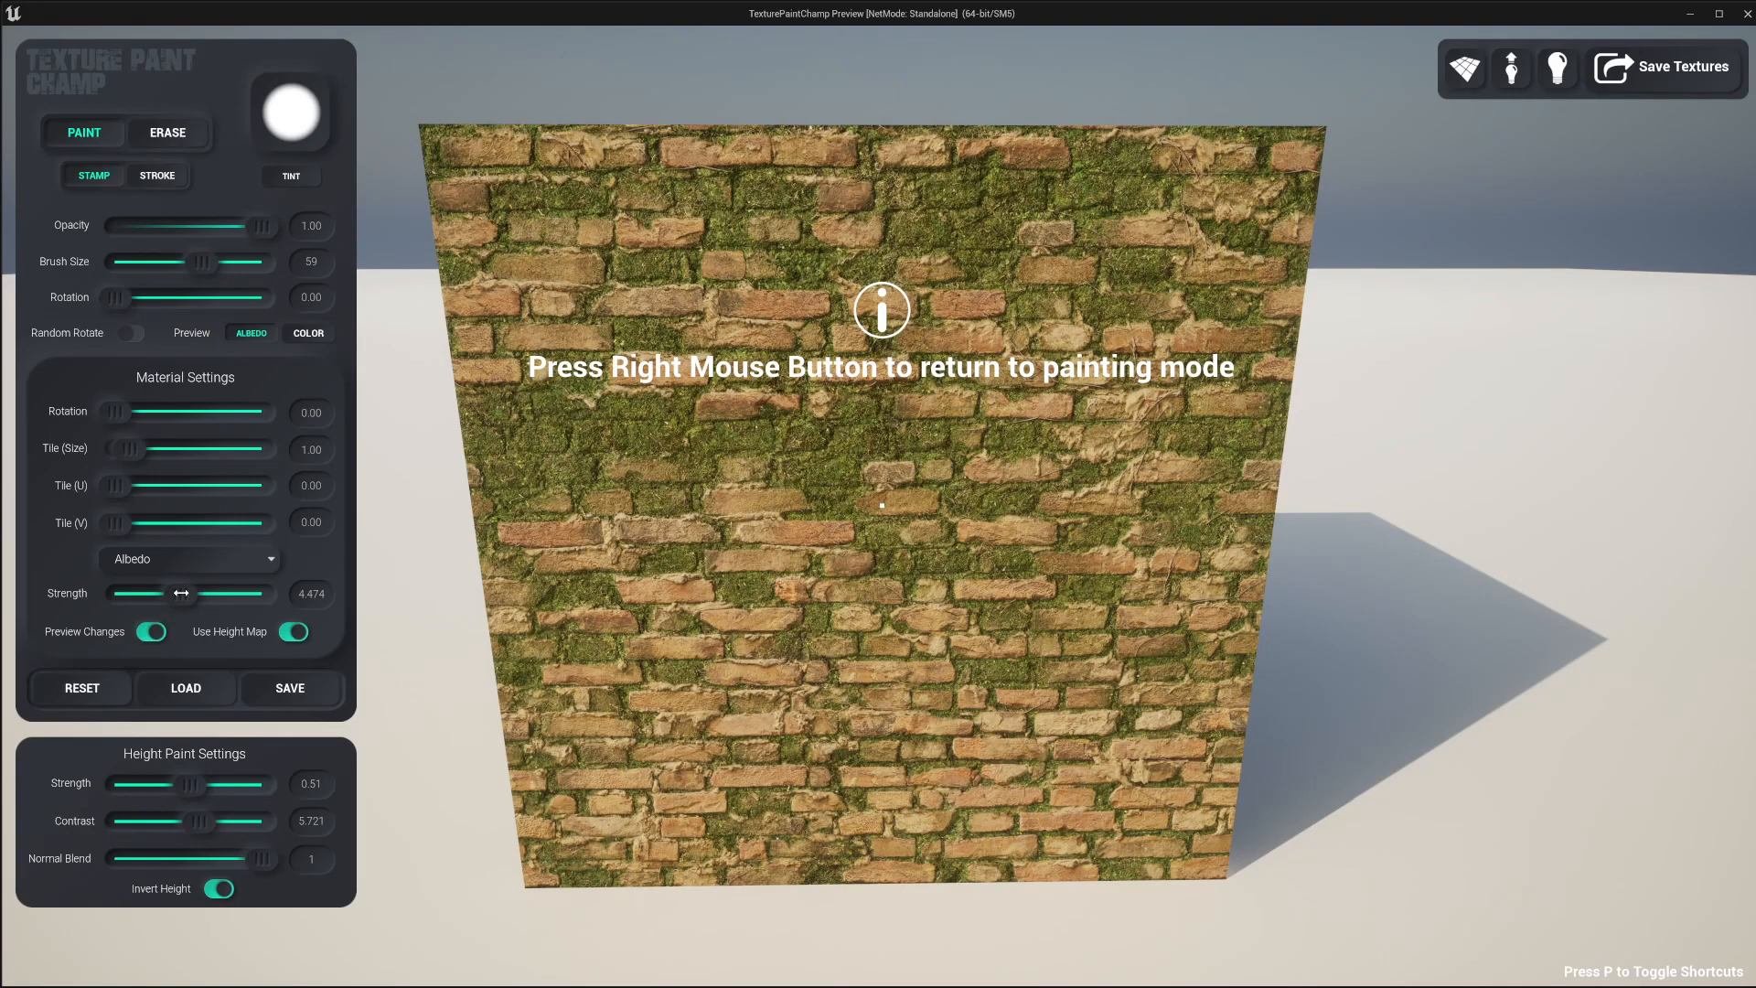
drag(190, 787, 191, 787)
Step: Stamp dense moss over the central area of the brick wall using the height map
right_click(793, 549)
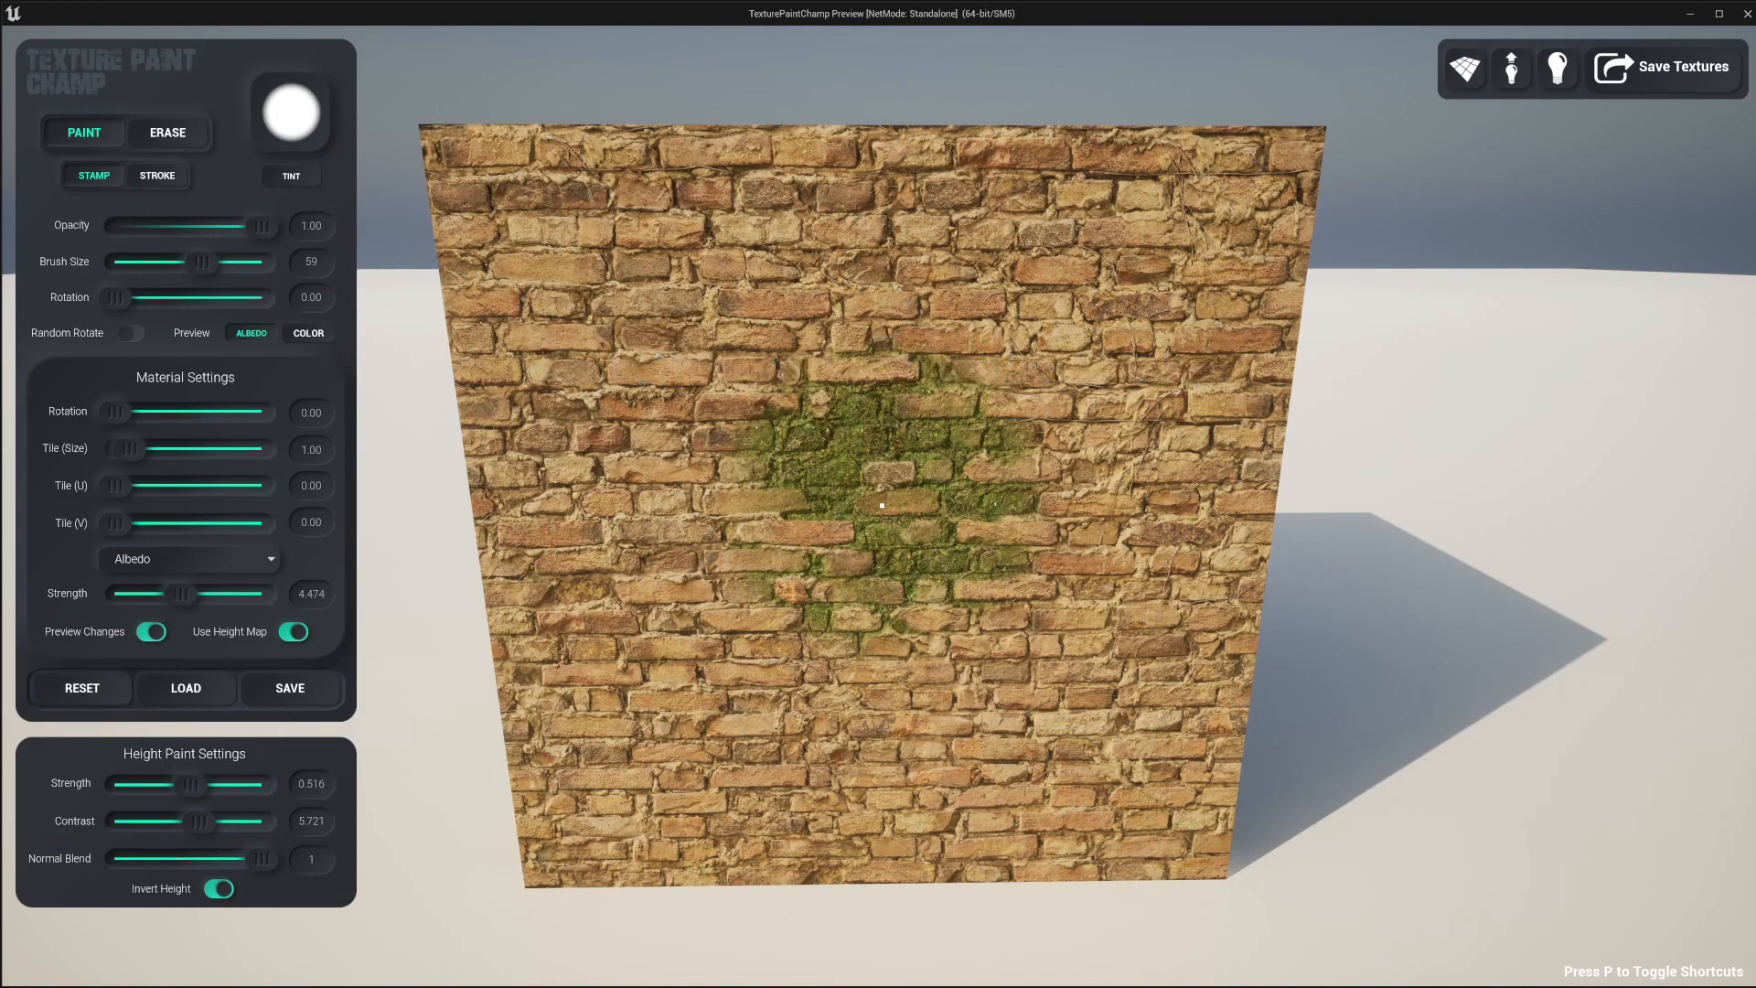
click(881, 505)
click(881, 505)
right_drag(882, 505, 881, 505)
right_click(882, 505)
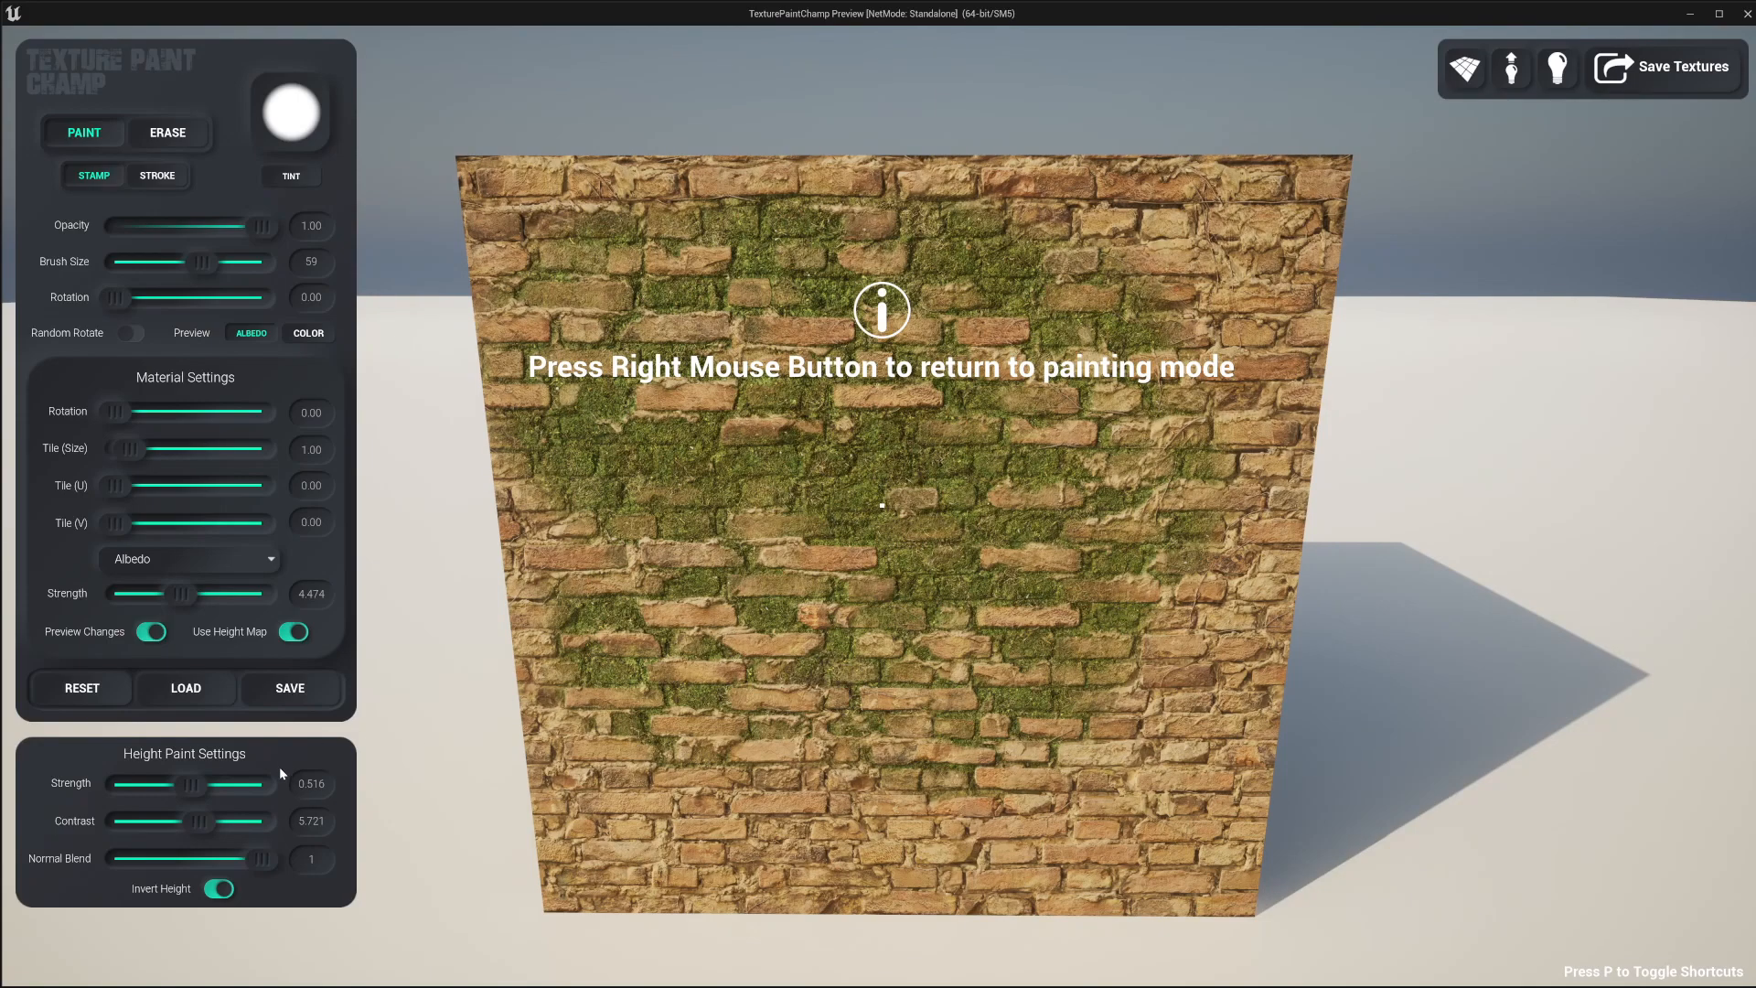
Step: Set height paint contrast to 5.129 and strength to 0.444, and paint sparse moss into the brick joints
drag(198, 820, 180, 785)
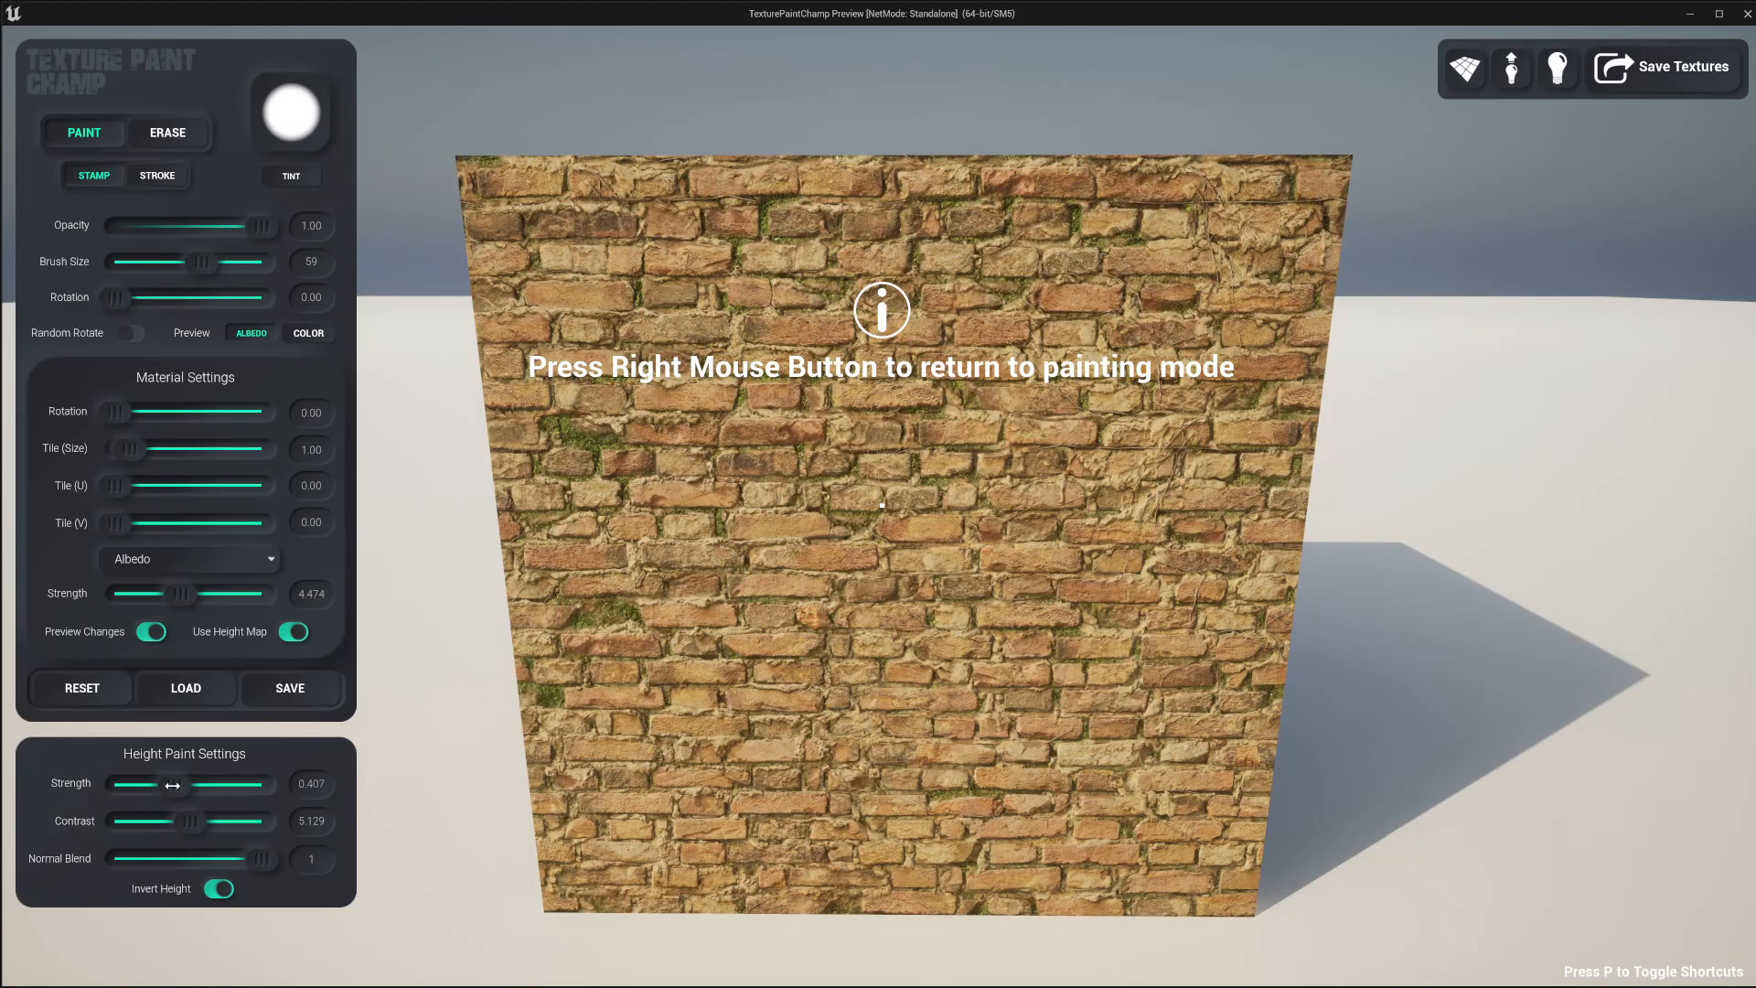
right_click(807, 528)
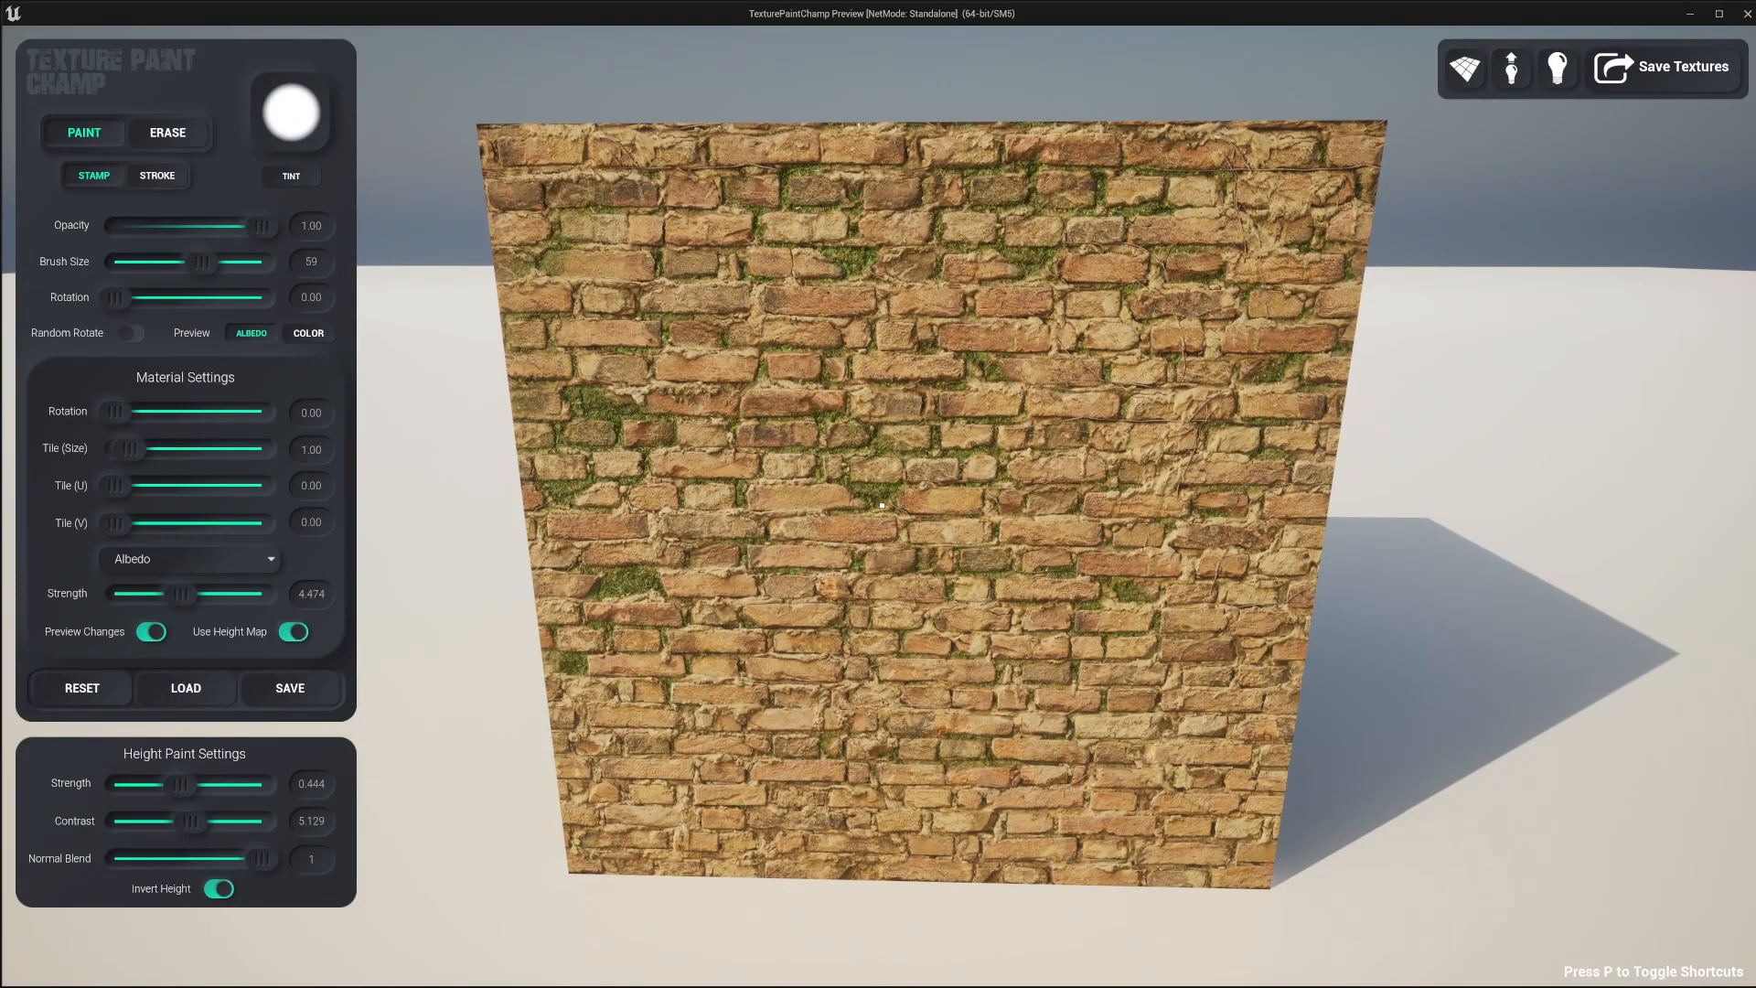
right_click(882, 505)
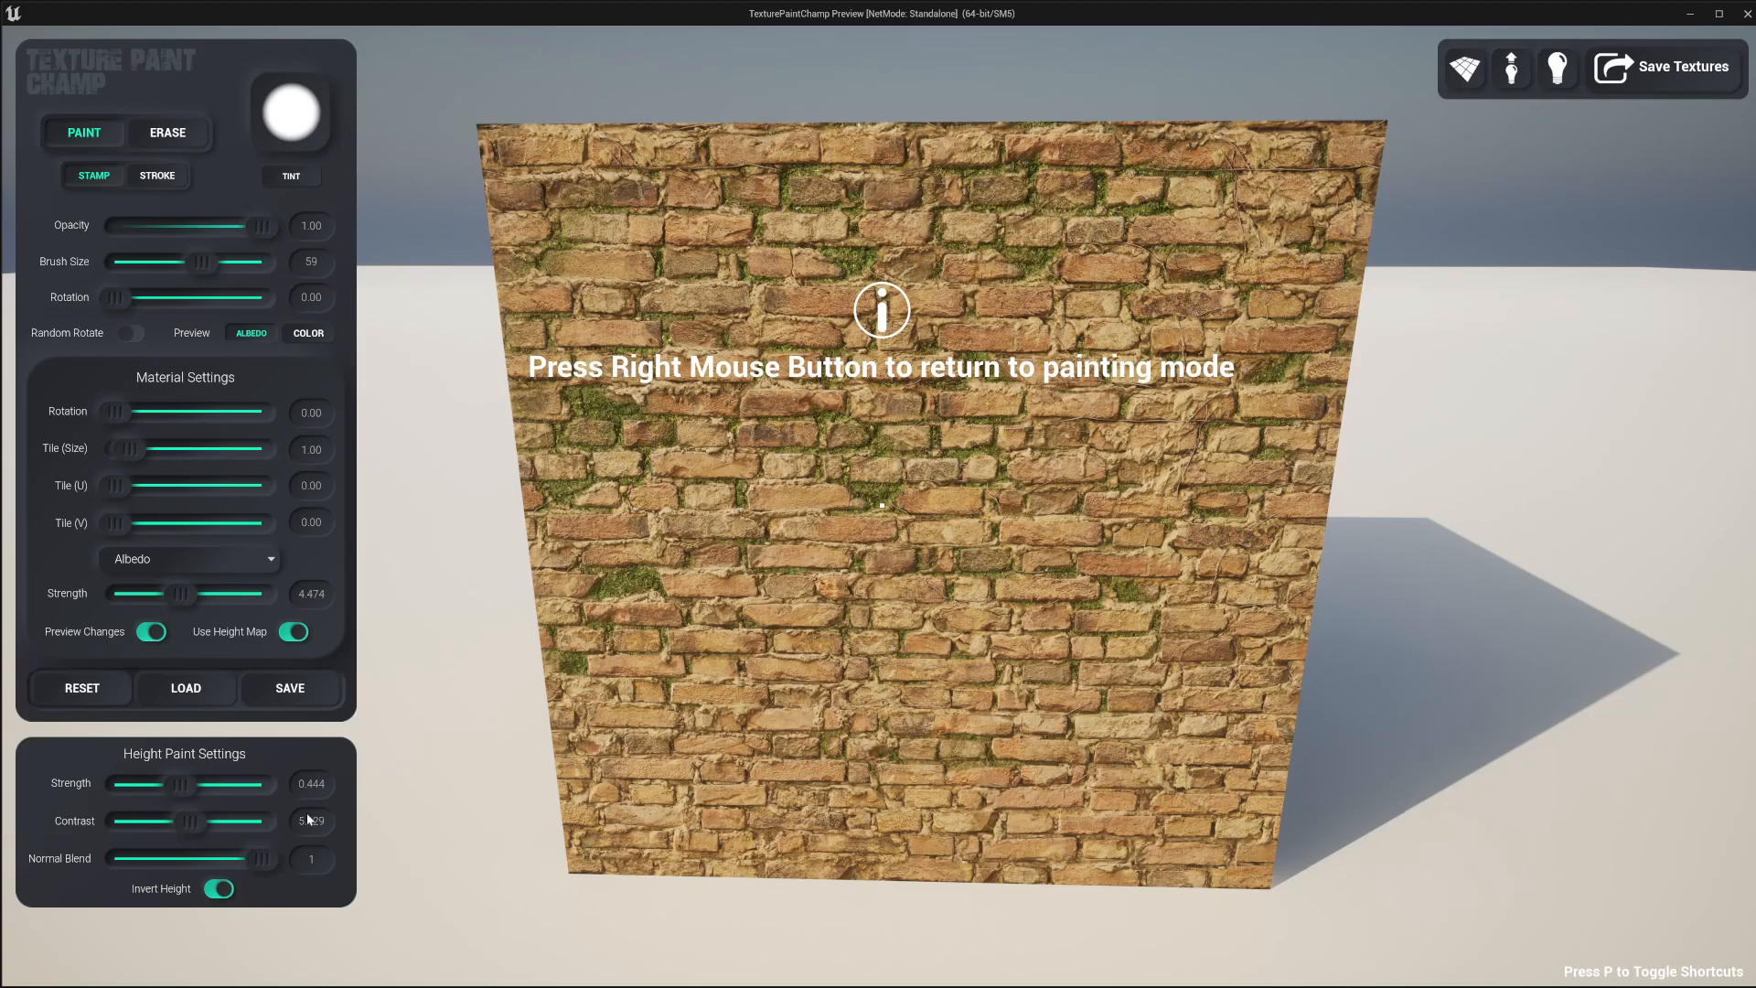
Step: Turn off height inversion, and set height paint contrast to 6.594 and strength to 0.507
click(220, 889)
mouse_move(187, 820)
mouse_down()
mouse_move(221, 820)
mouse_move(187, 785)
mouse_up()
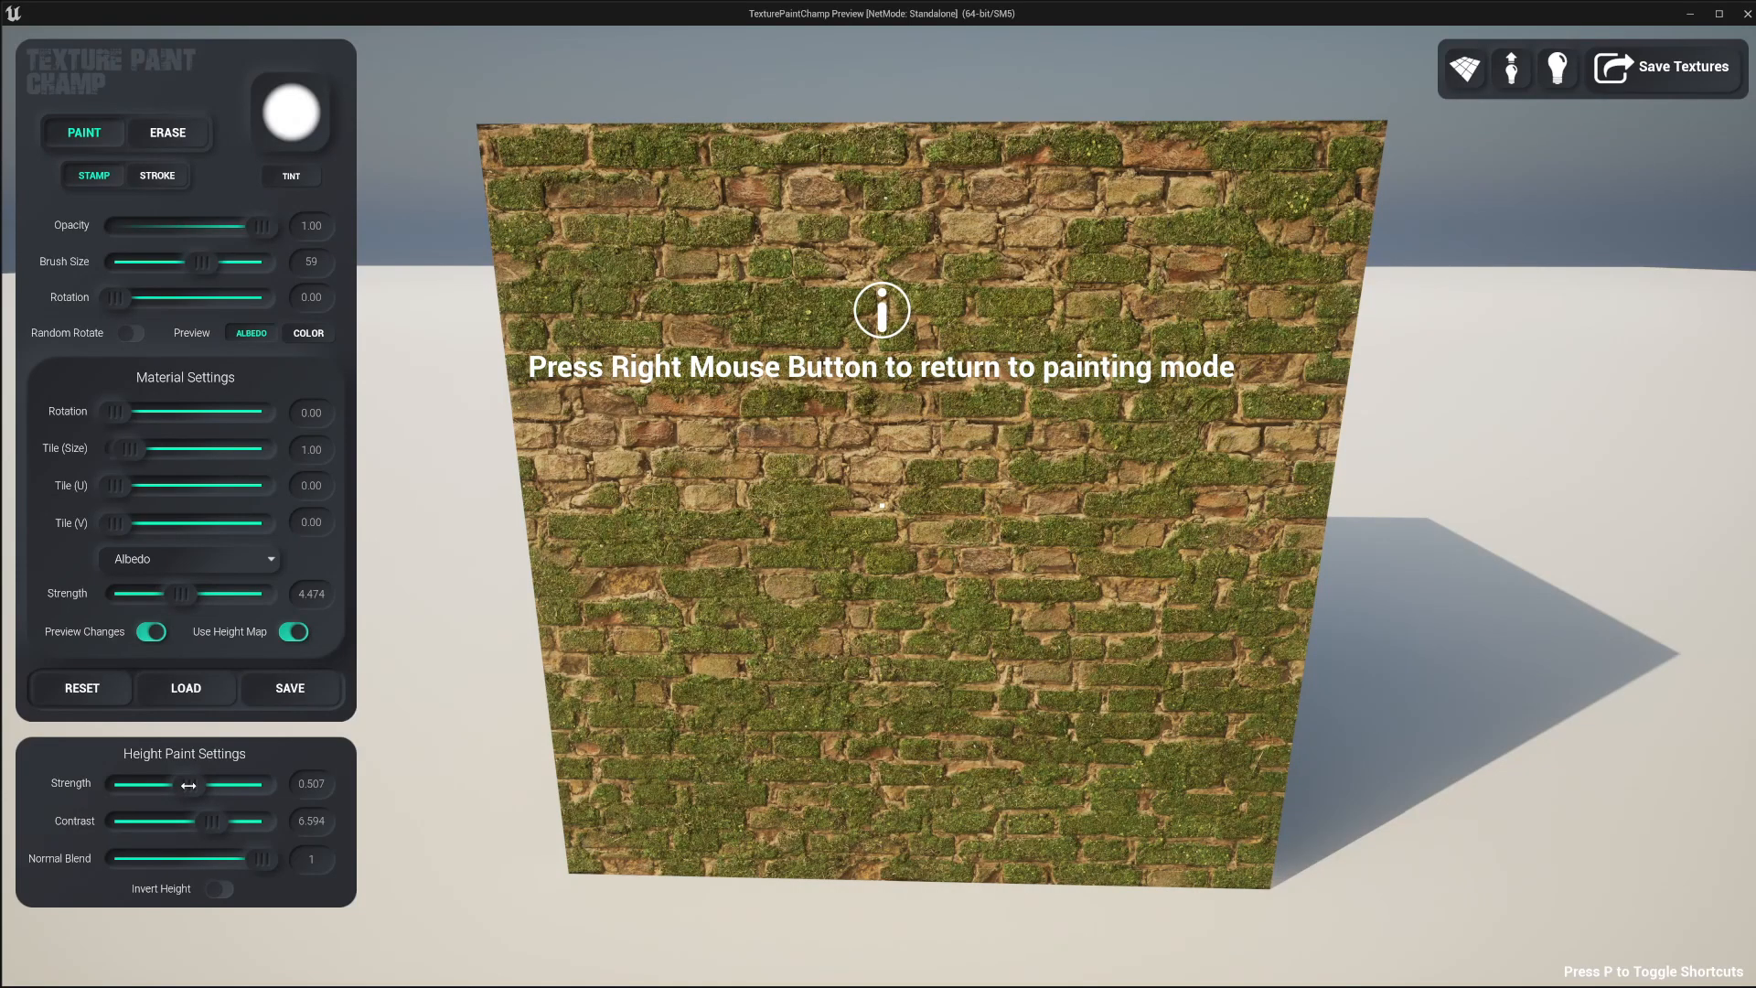
Step: Stamp moss onto the raised brick faces in several places across the wall
right_click(971, 536)
click(882, 505)
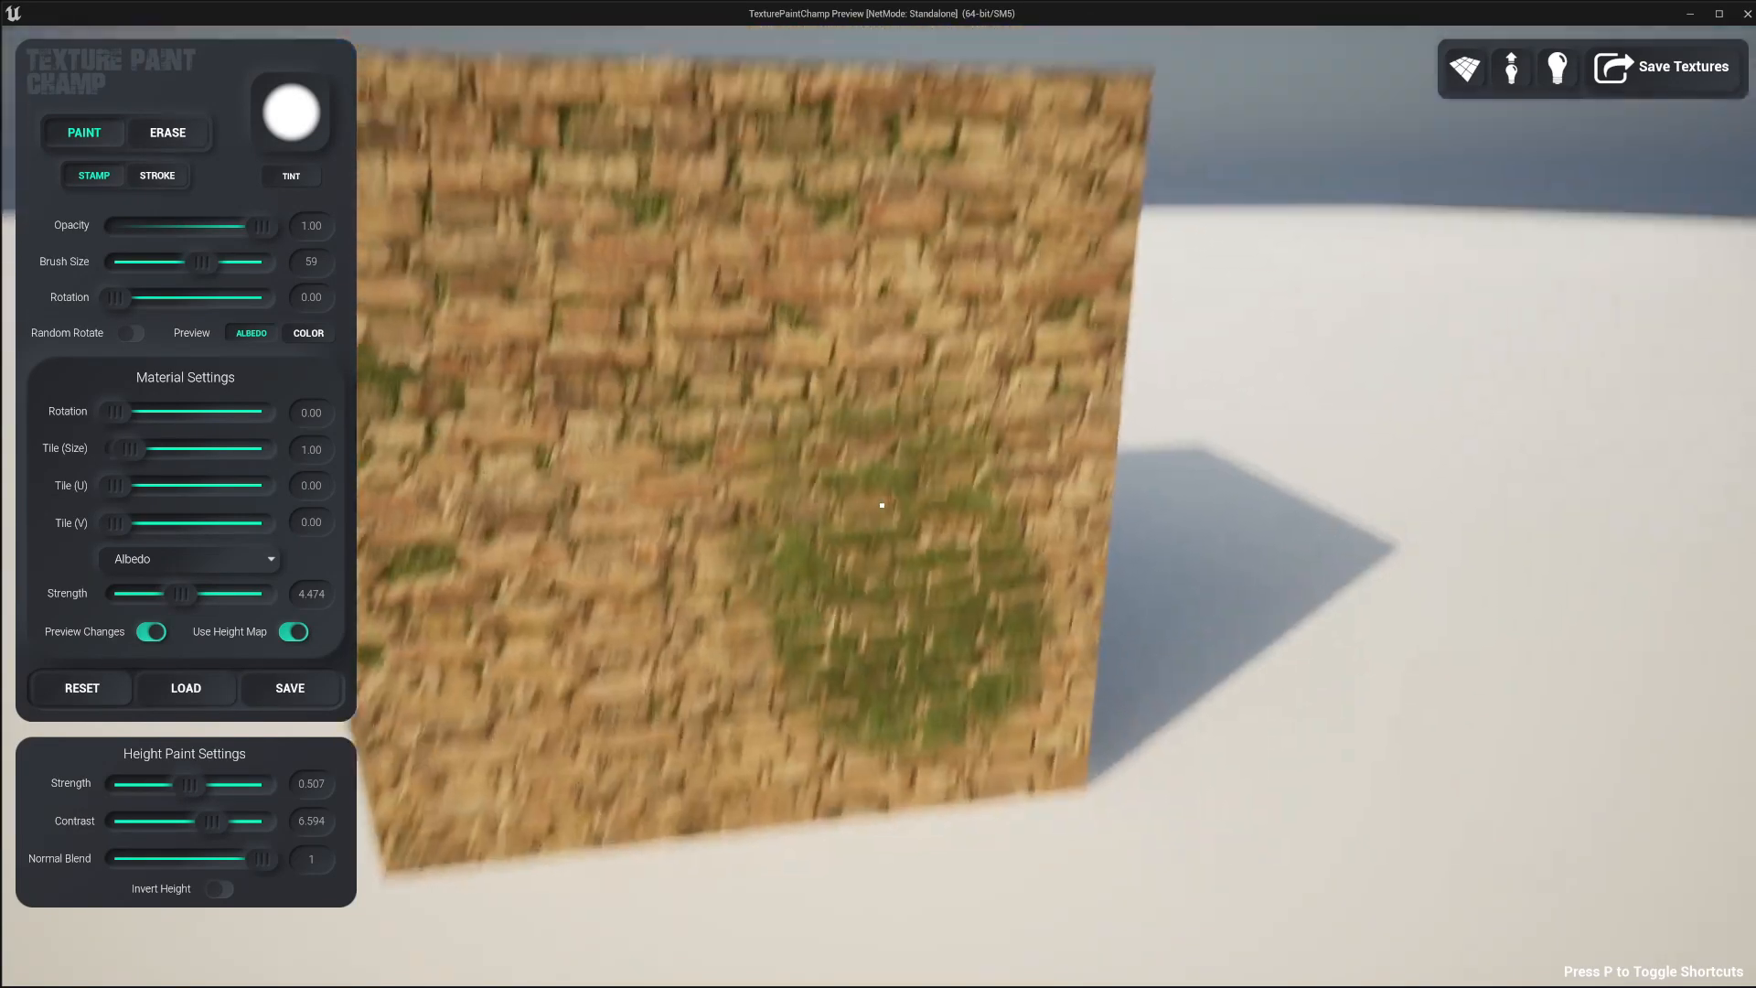
click(881, 505)
click(882, 505)
click(882, 505)
click(882, 505)
click(882, 505)
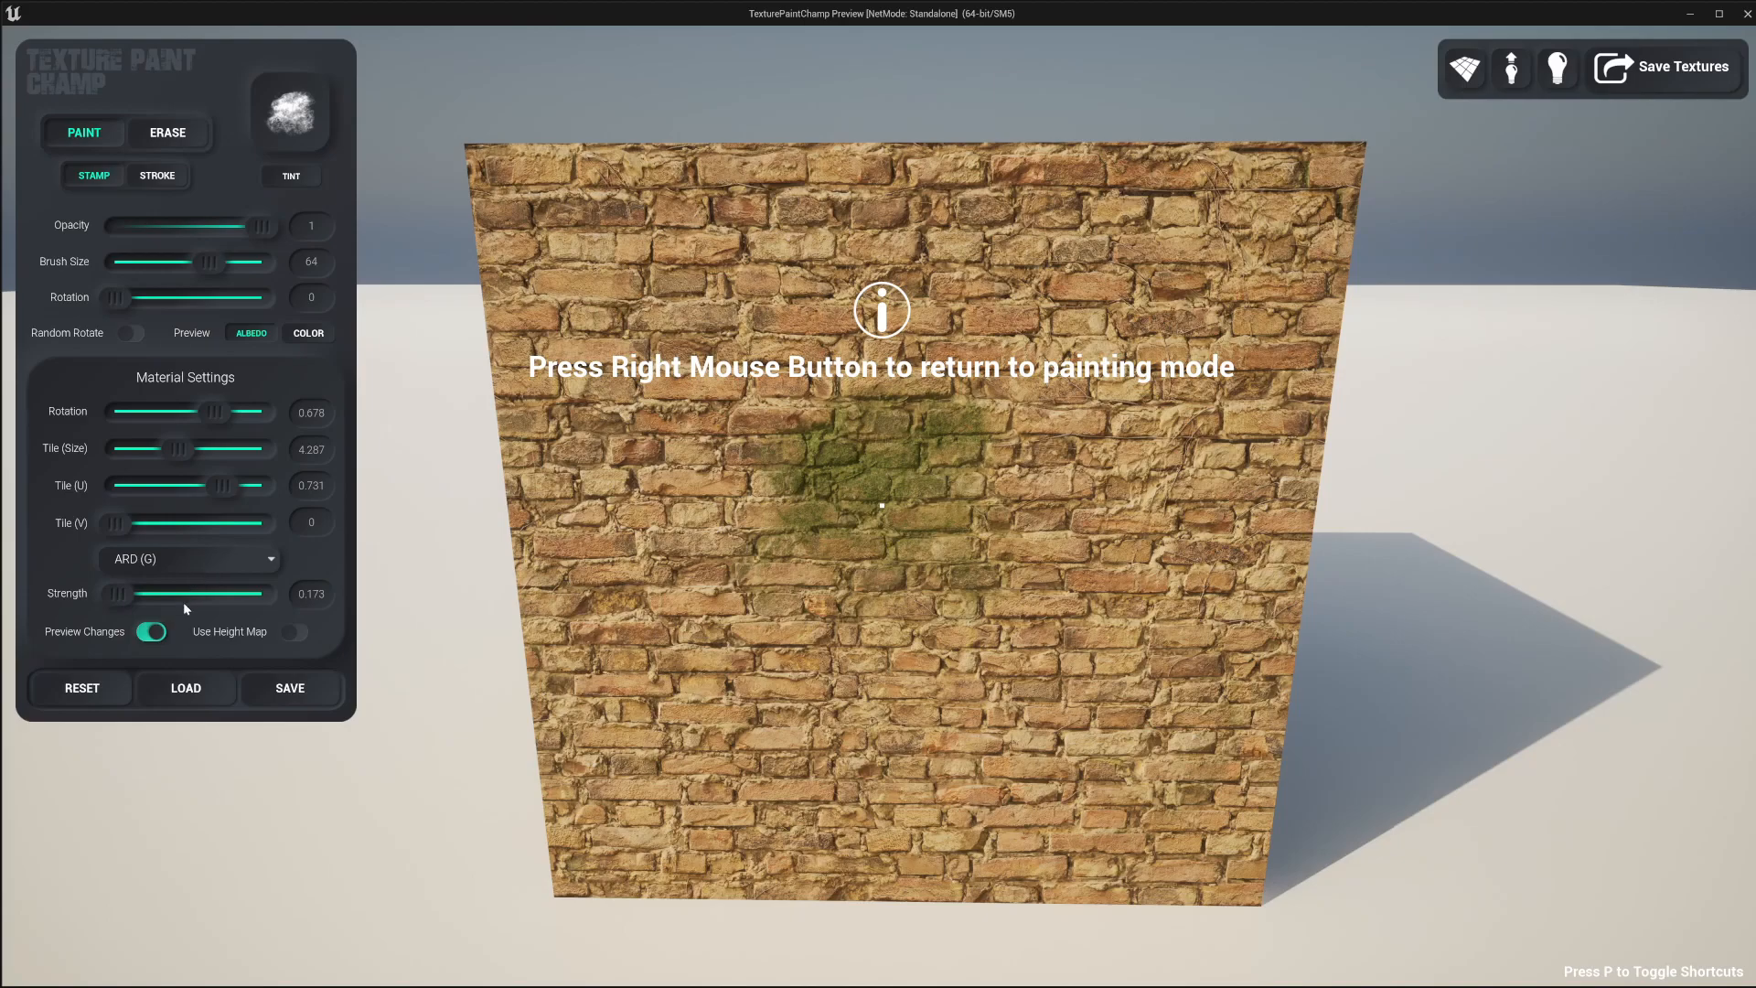
Step: Save the current brush and material settings, reset them to defaults, and load the saved settings
click(291, 689)
click(78, 695)
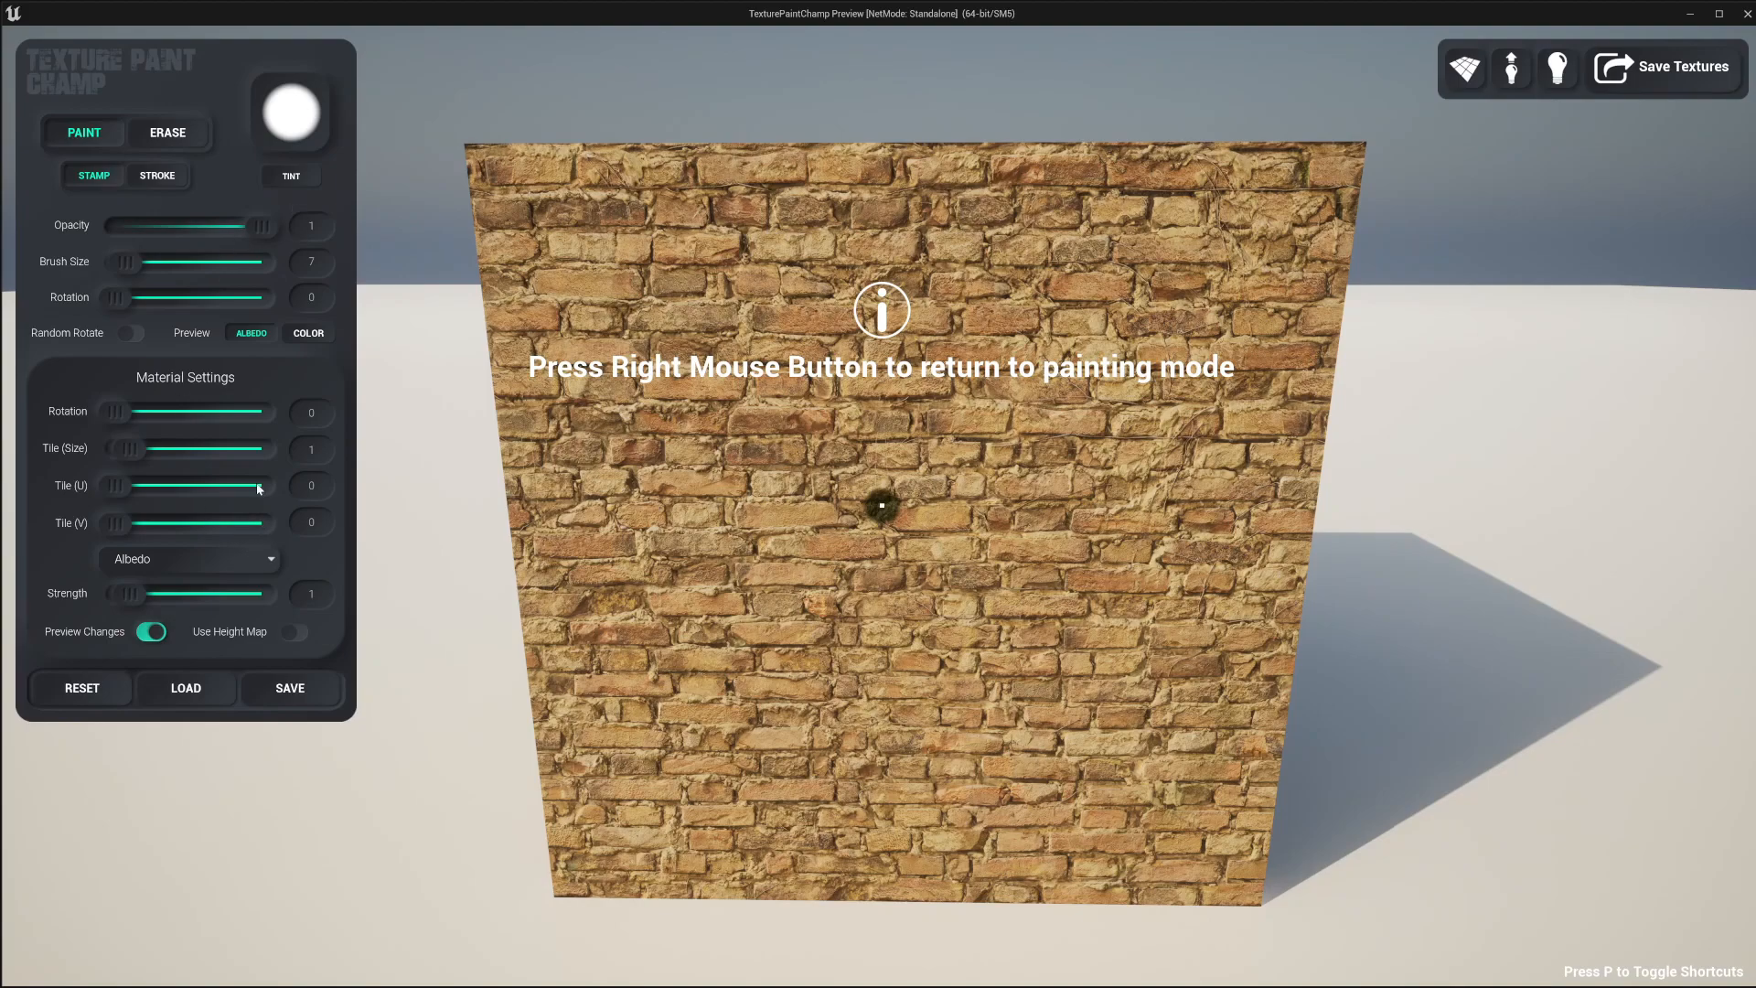
click(186, 690)
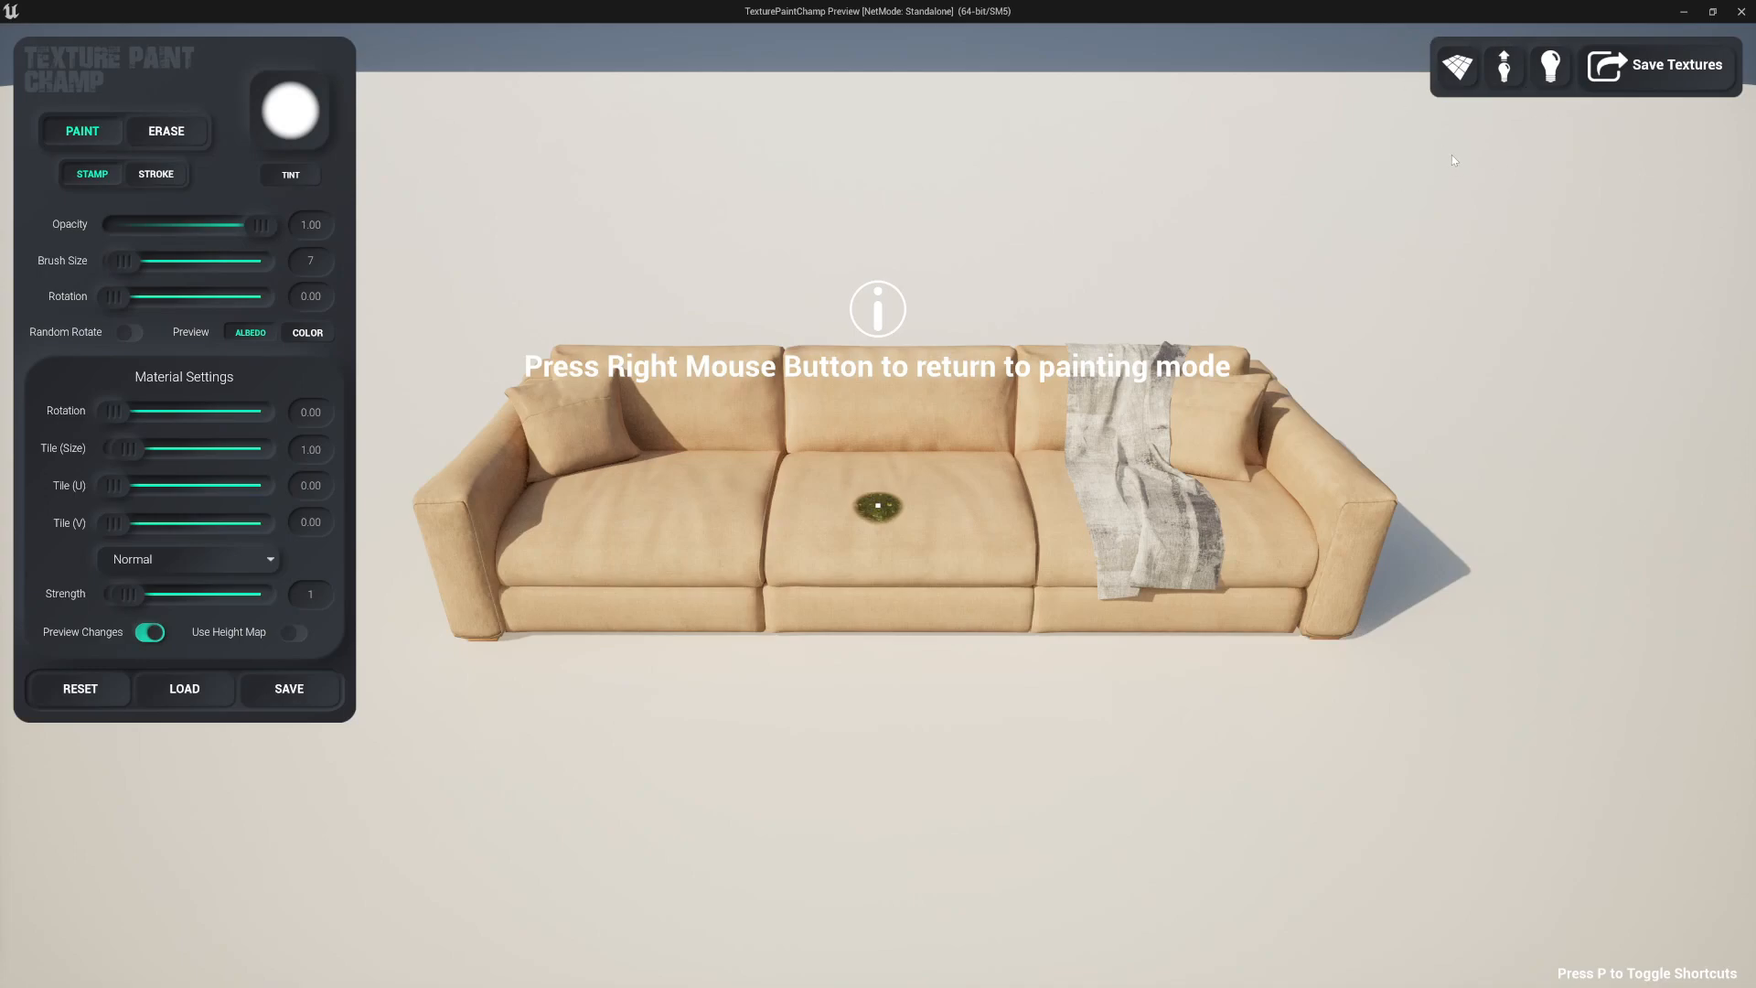
Step: Hide the floor, view the sofa from below, and toggle the underside light
click(1456, 68)
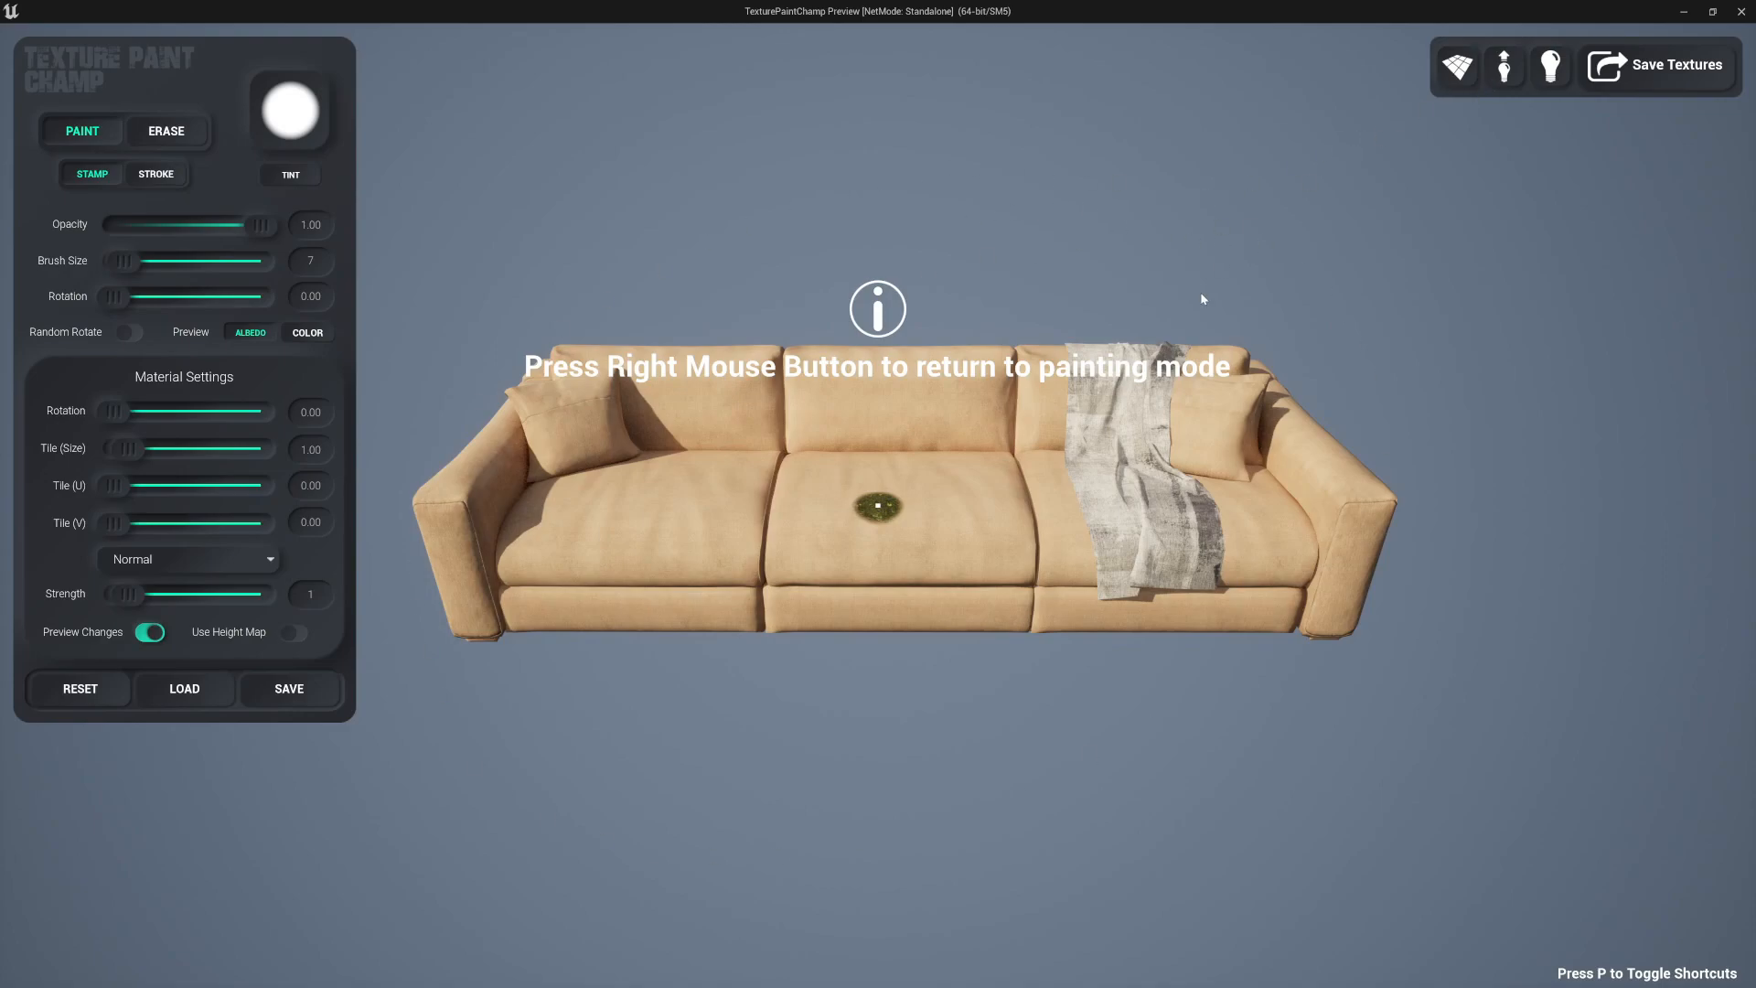
right_click(976, 719)
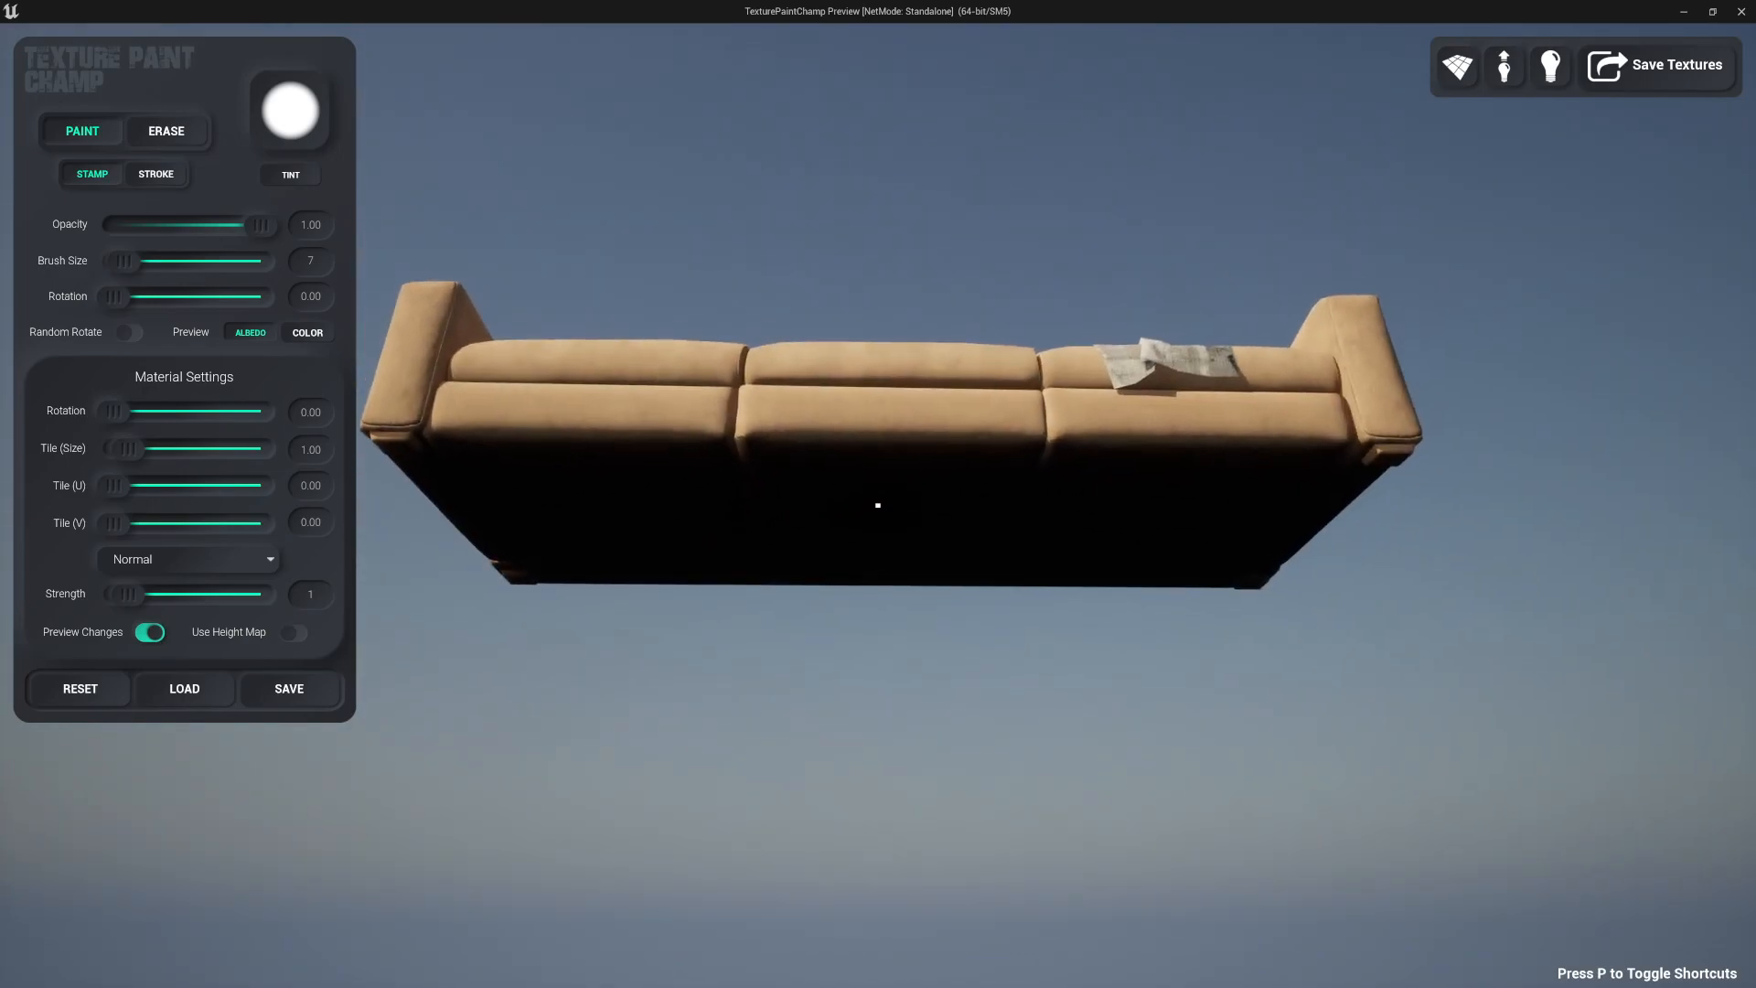
click(1505, 72)
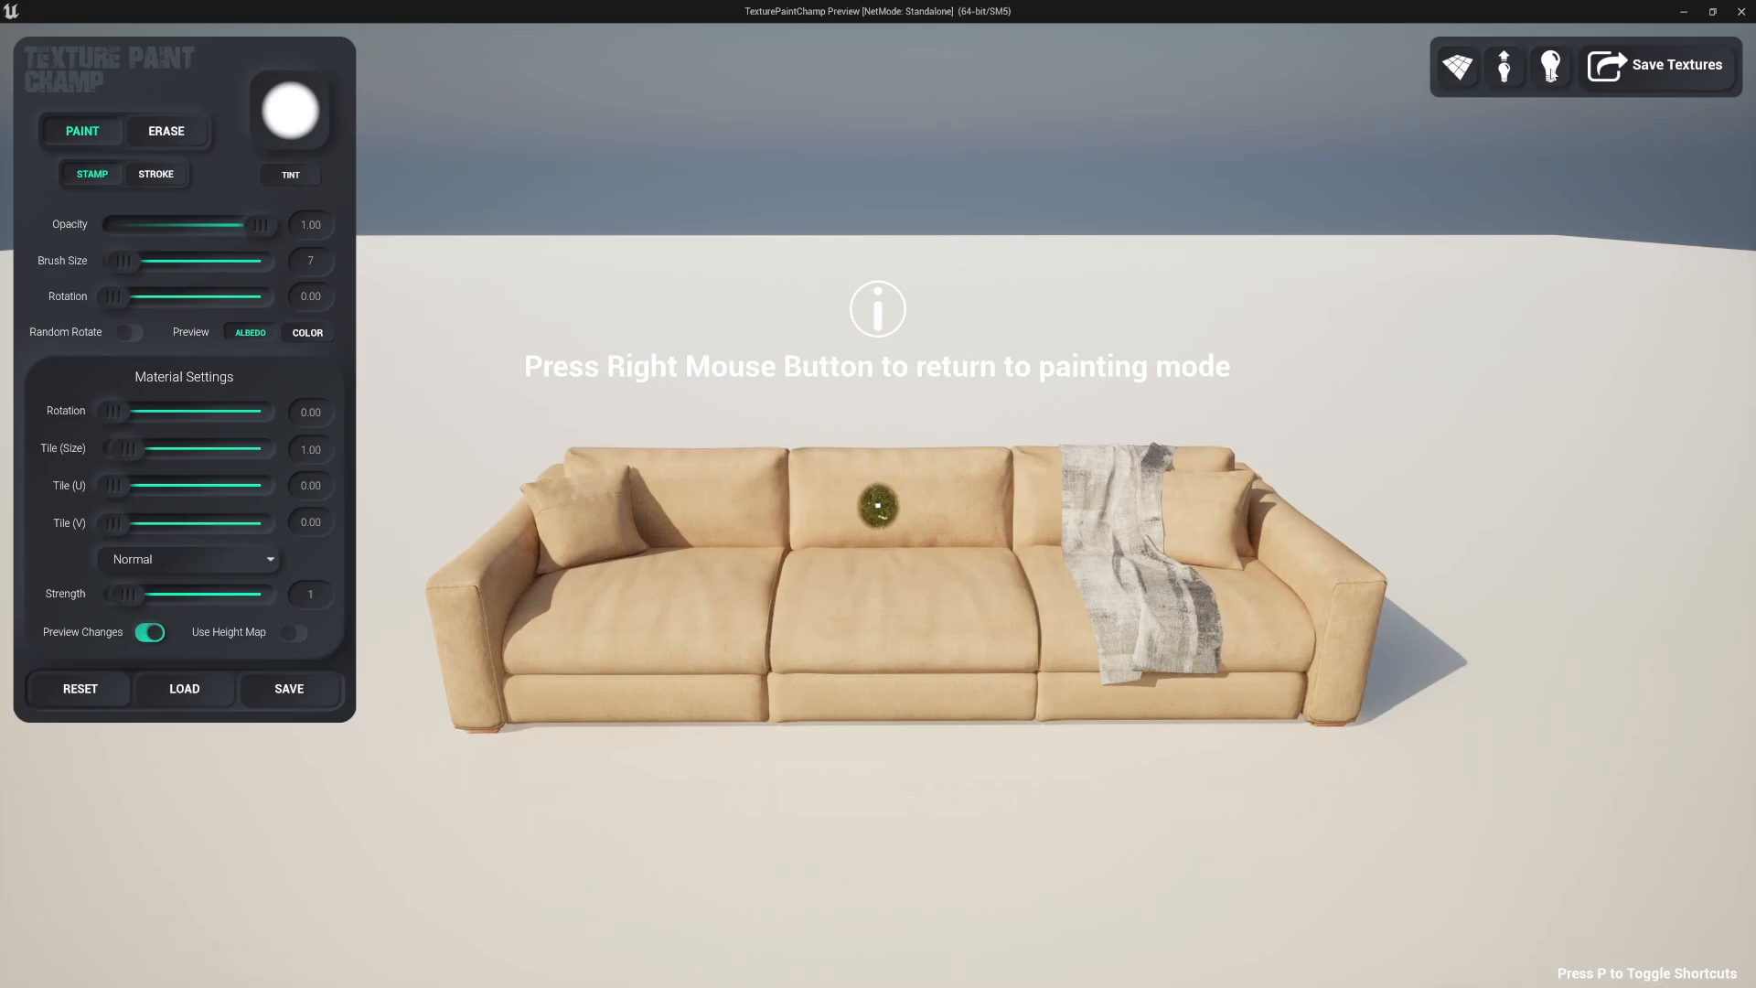
Step: Cycle through the scene lighting presets to compare how the sofa looks under each one
click(1551, 73)
click(1552, 74)
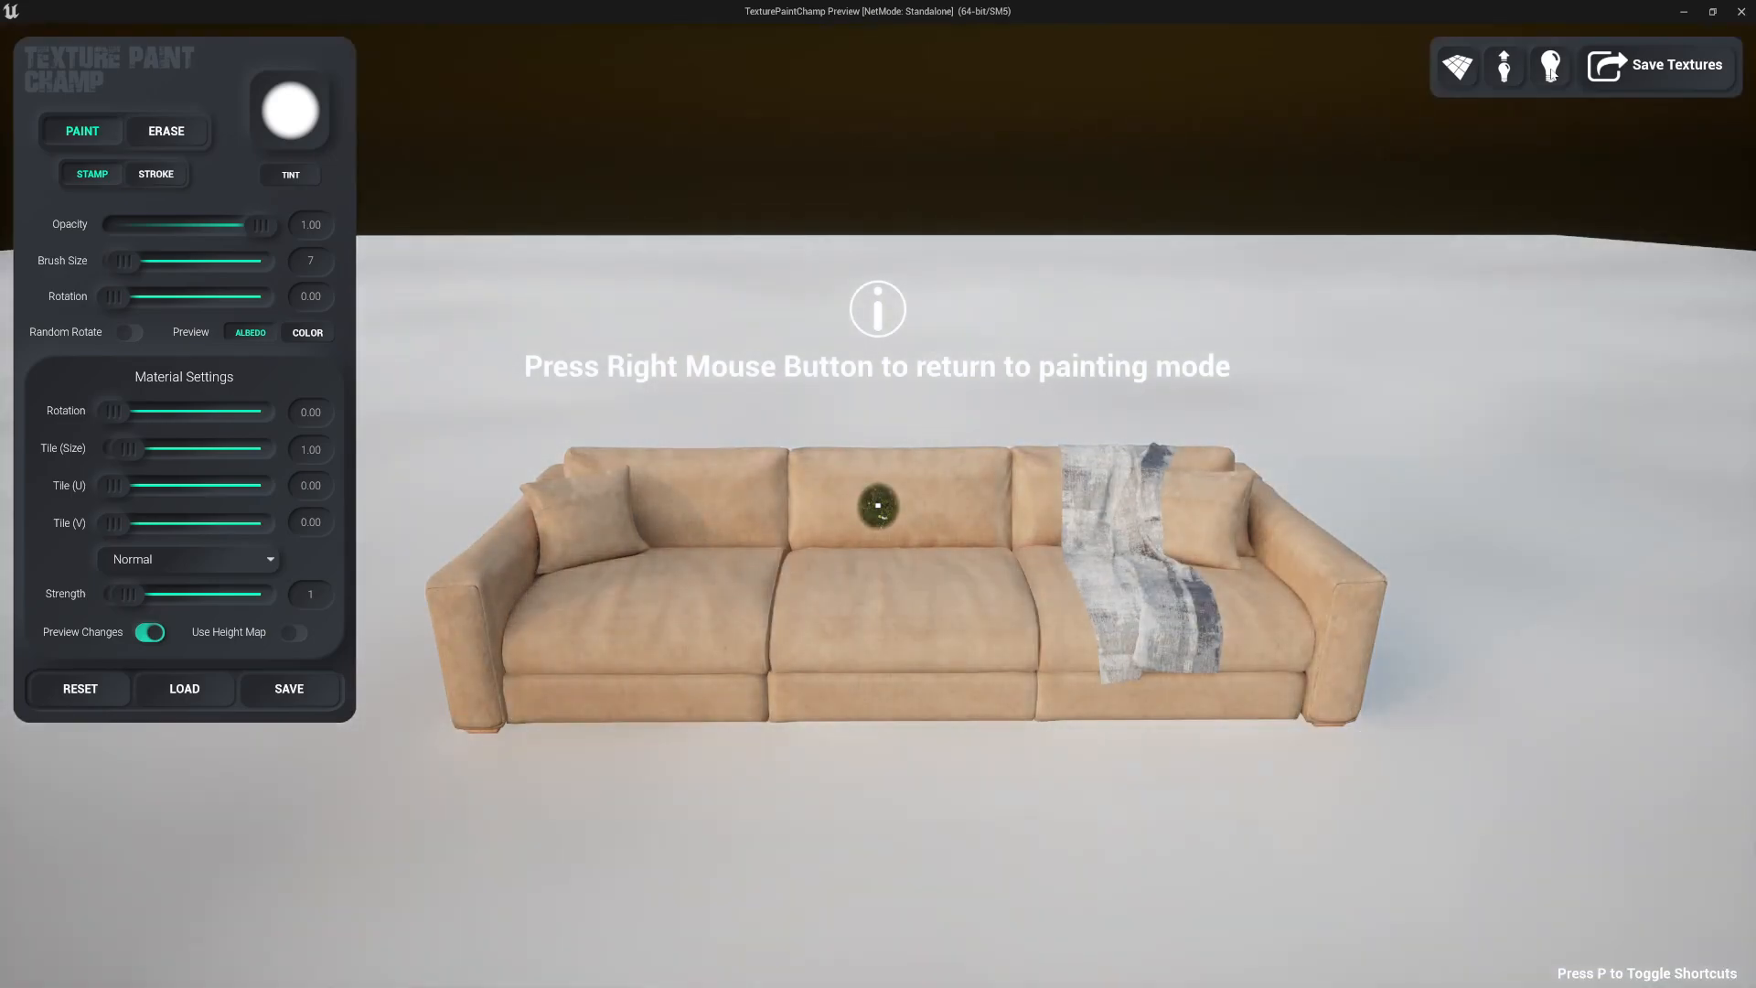
click(1552, 73)
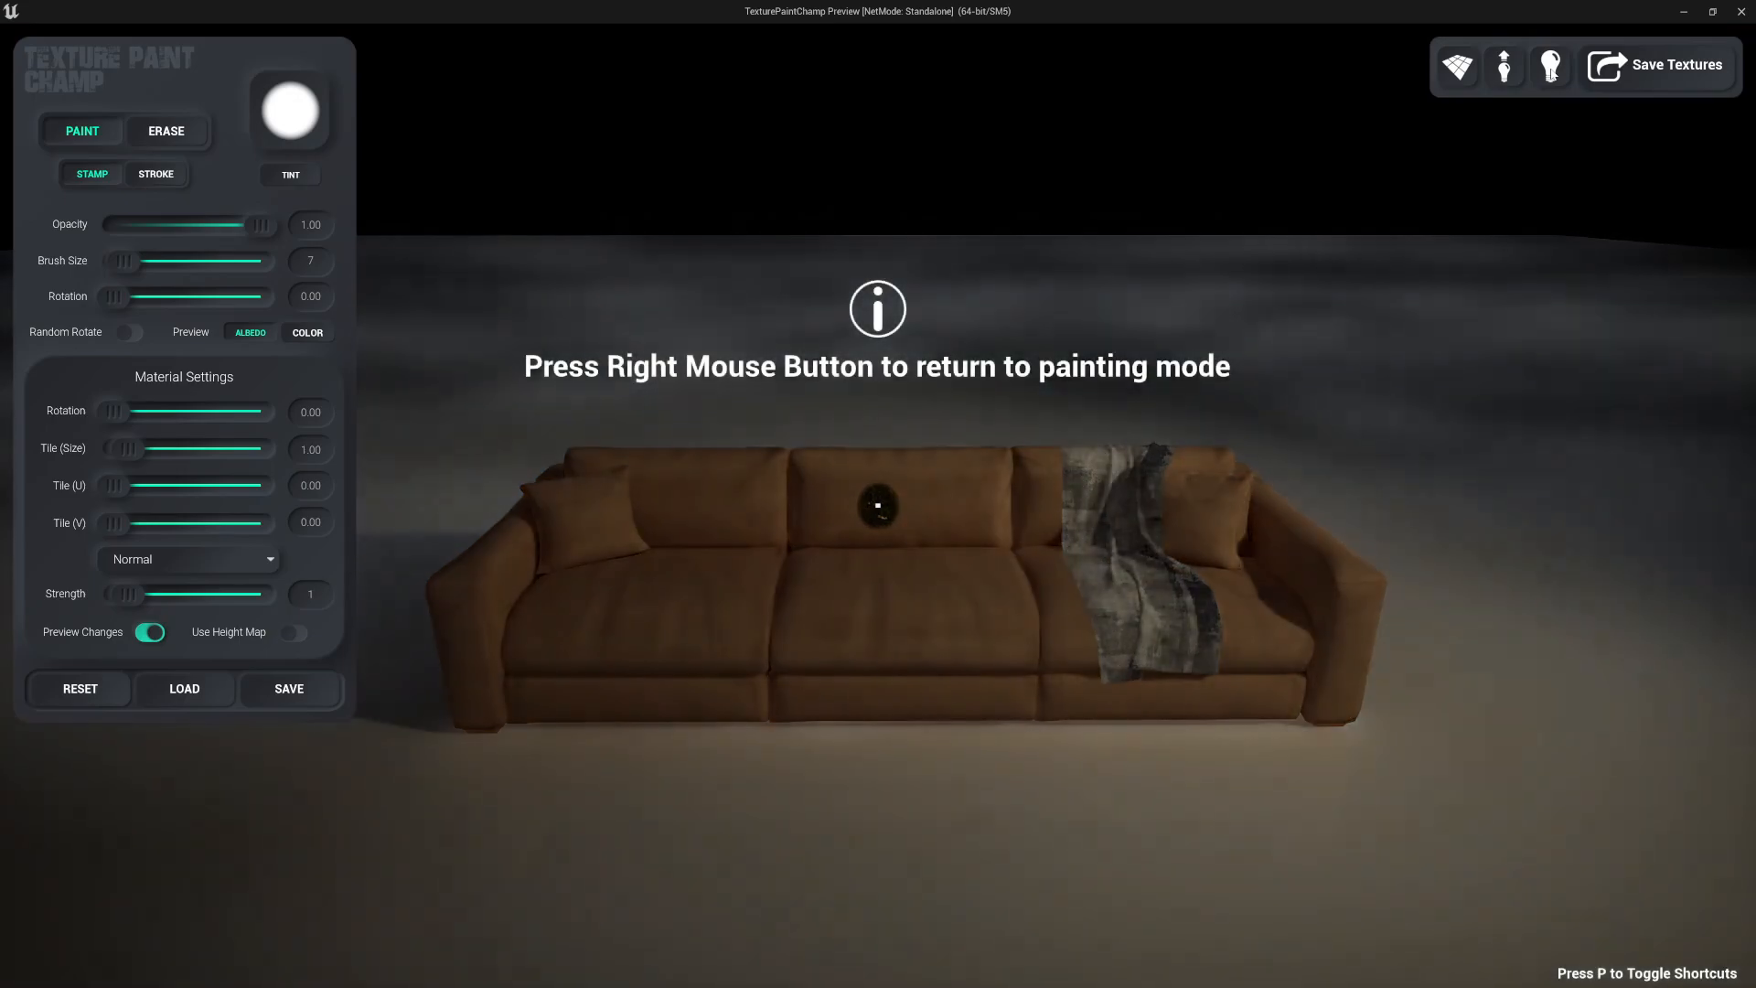
click(1551, 73)
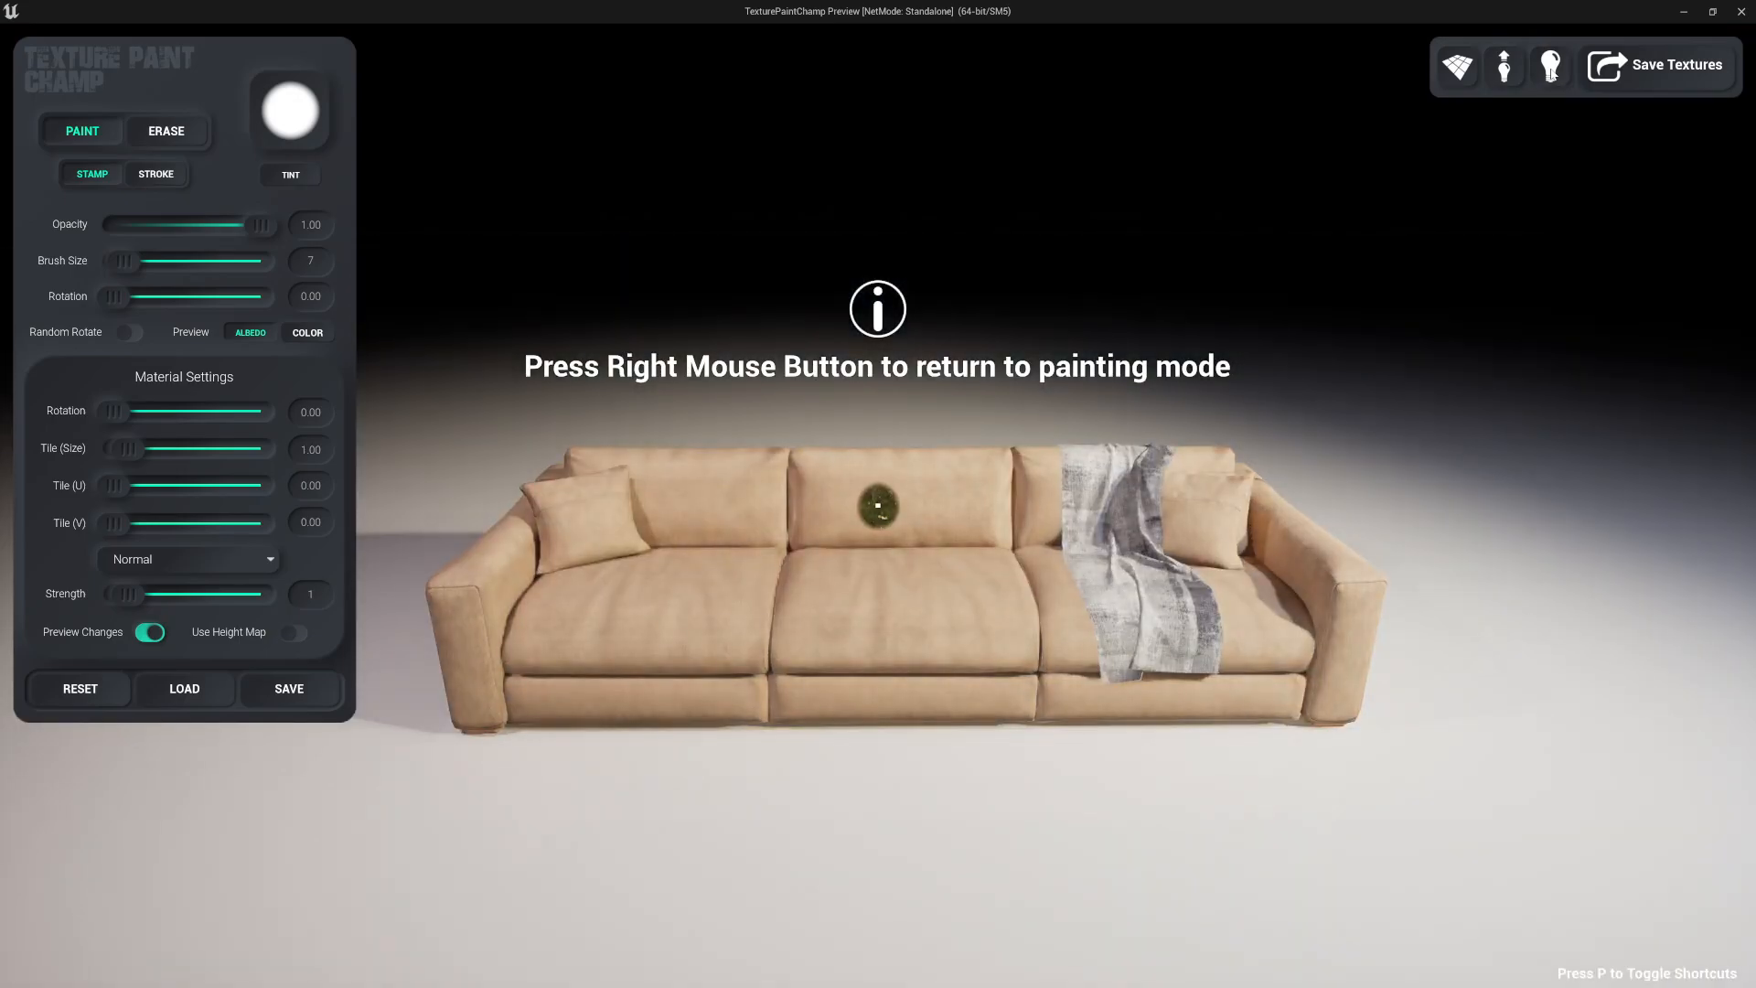
click(1551, 73)
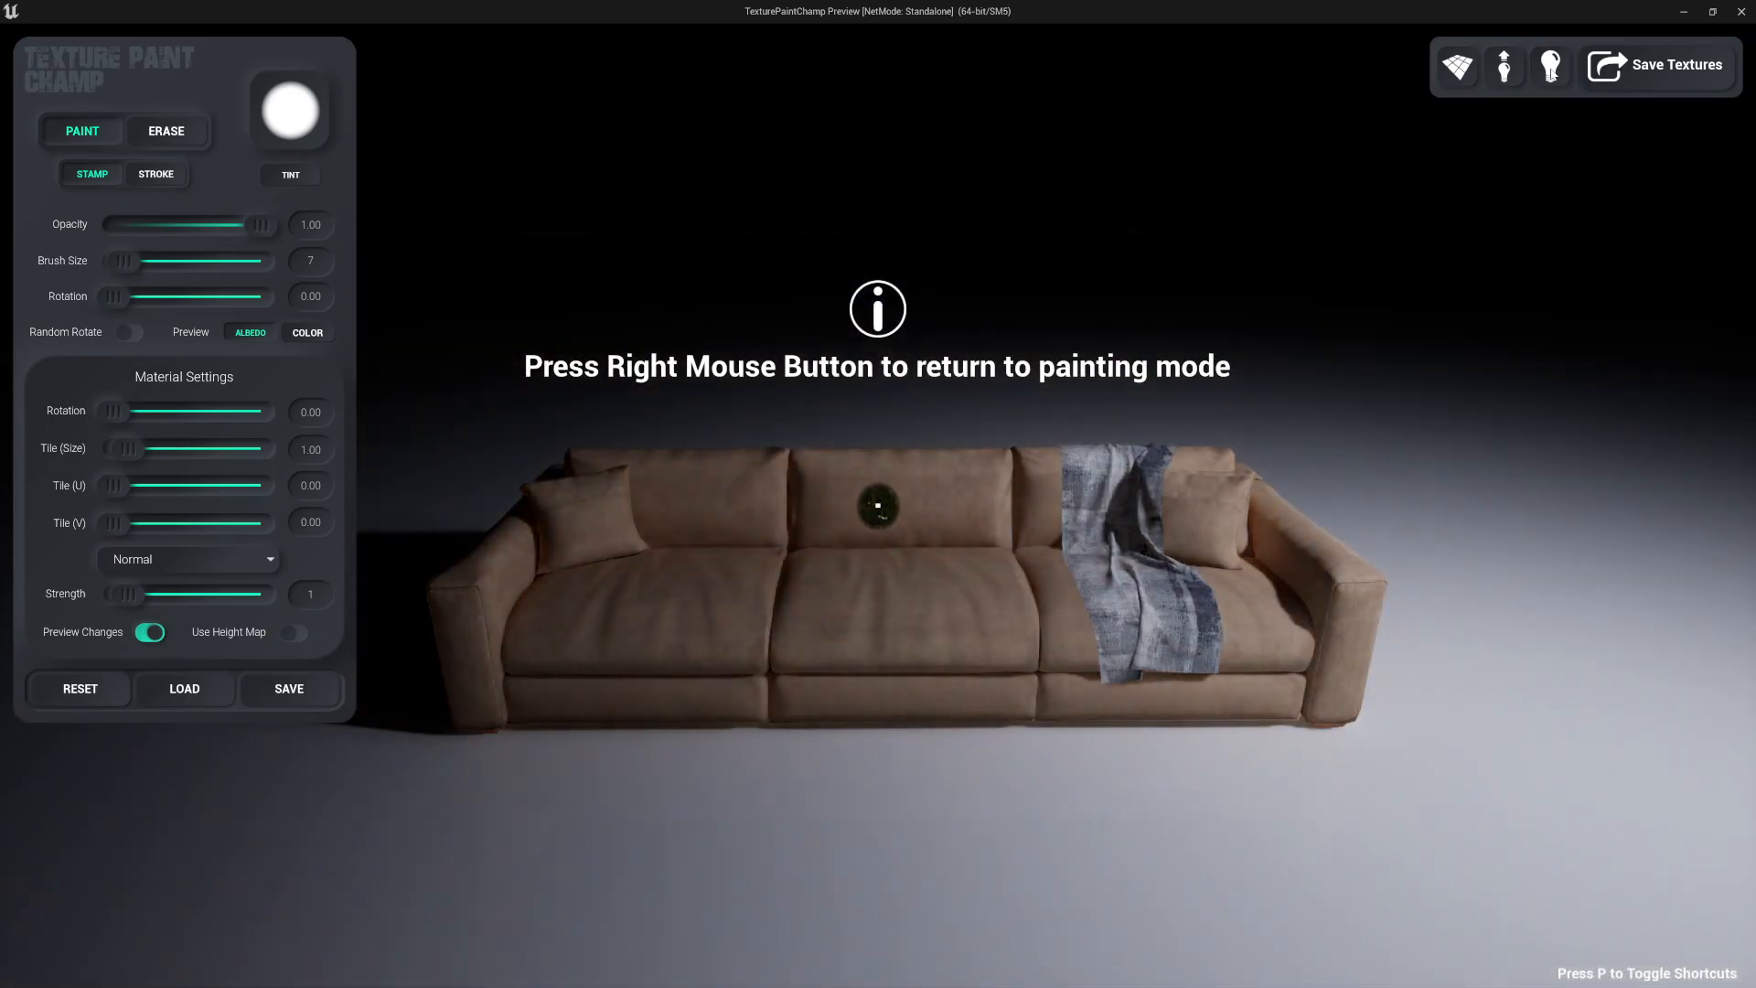
click(1551, 73)
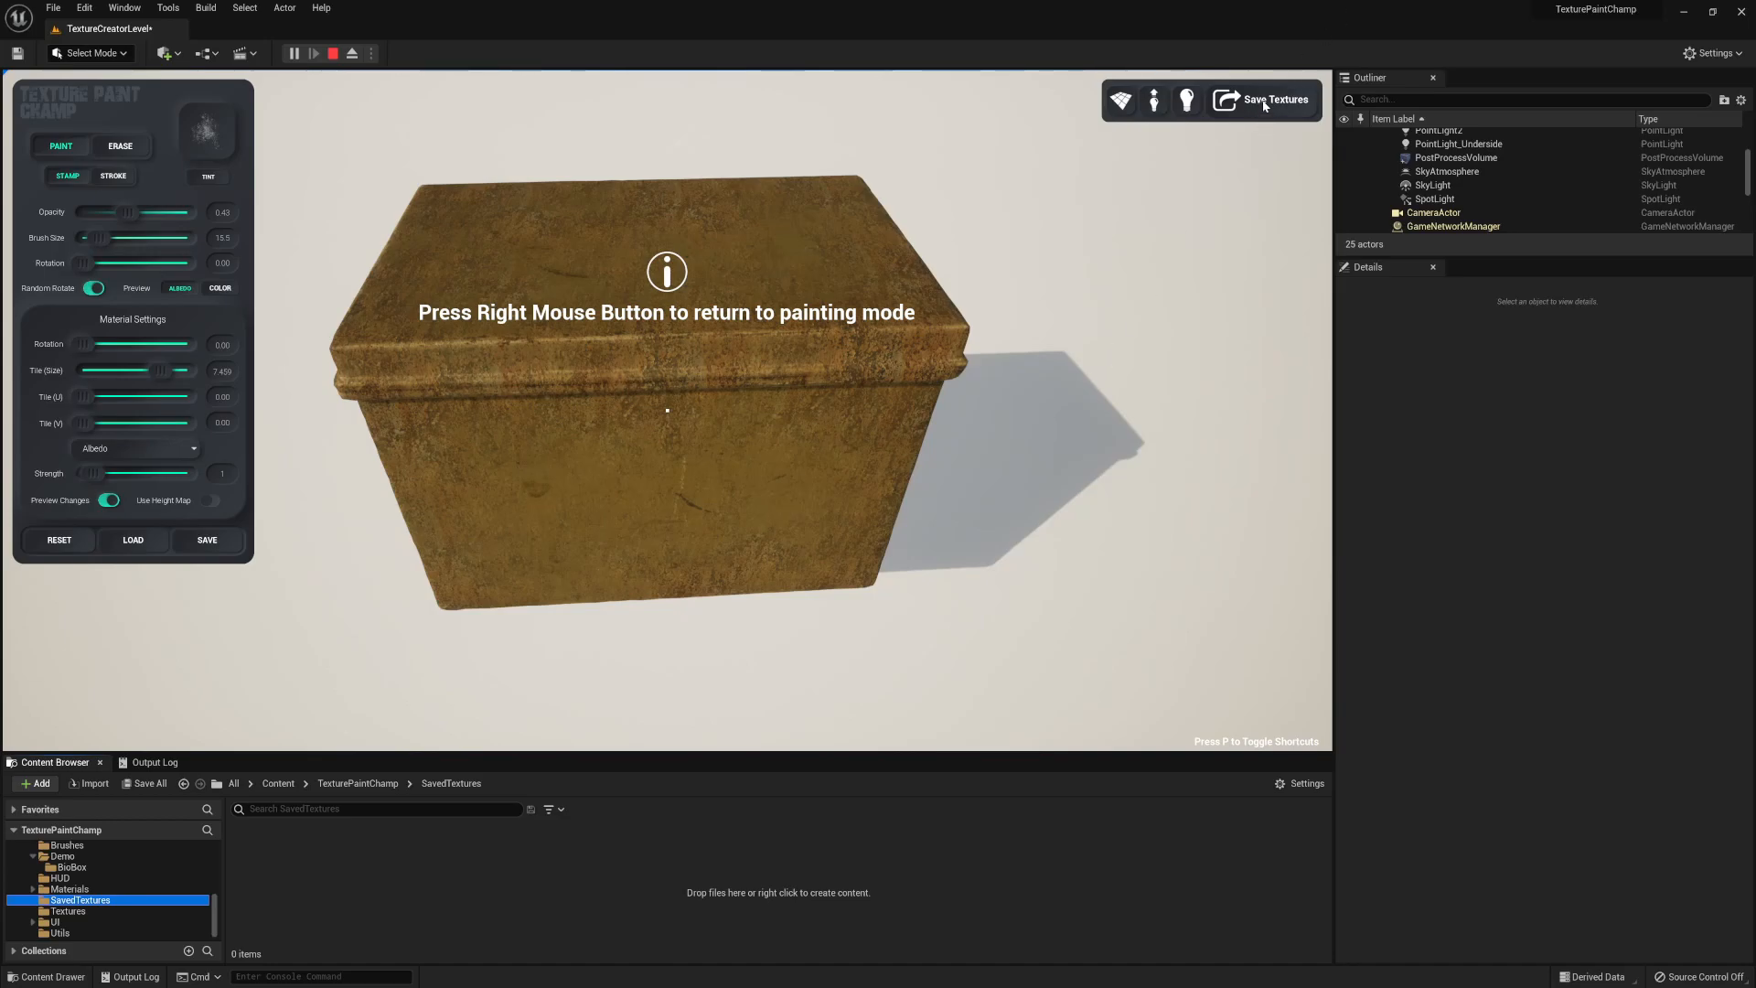
Step: Save the painted ammo can textures to TexturePaintChamp/SavedTextures with suffix _1, including unpainted textures, a new material instance and parameter names
click(1265, 107)
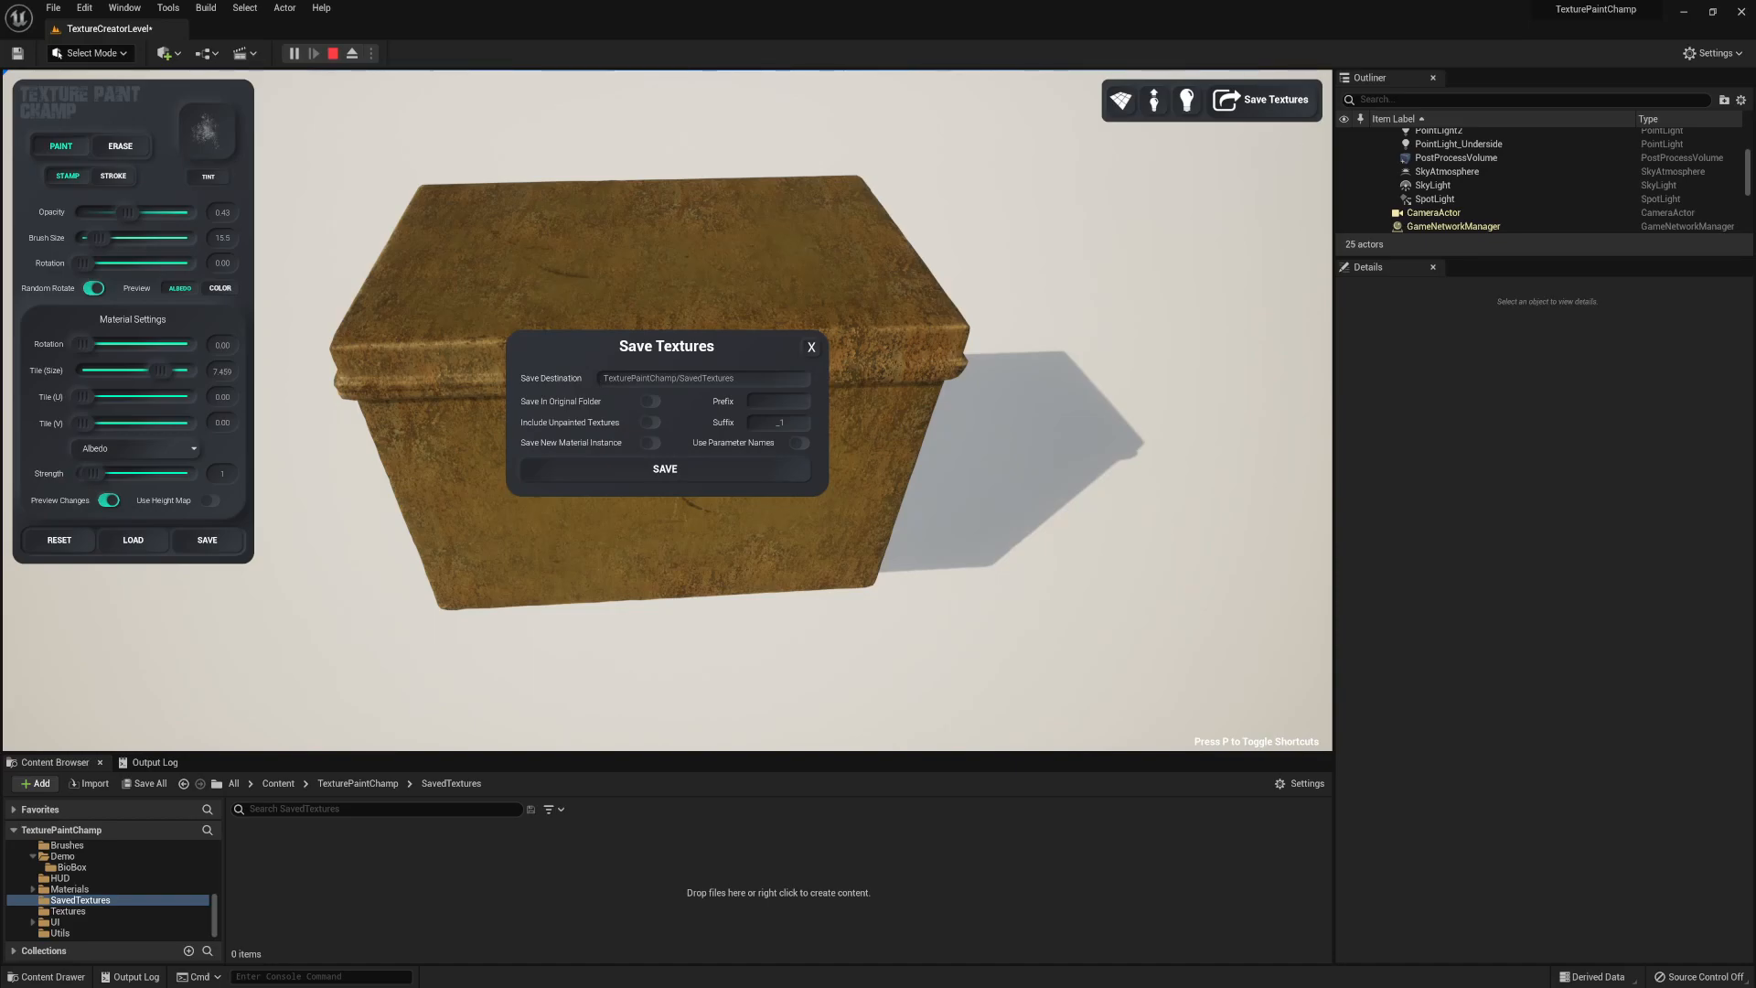
click(735, 377)
key(BackSpace)
click(649, 402)
click(649, 402)
click(648, 422)
click(650, 443)
click(650, 442)
click(650, 443)
click(800, 443)
click(682, 468)
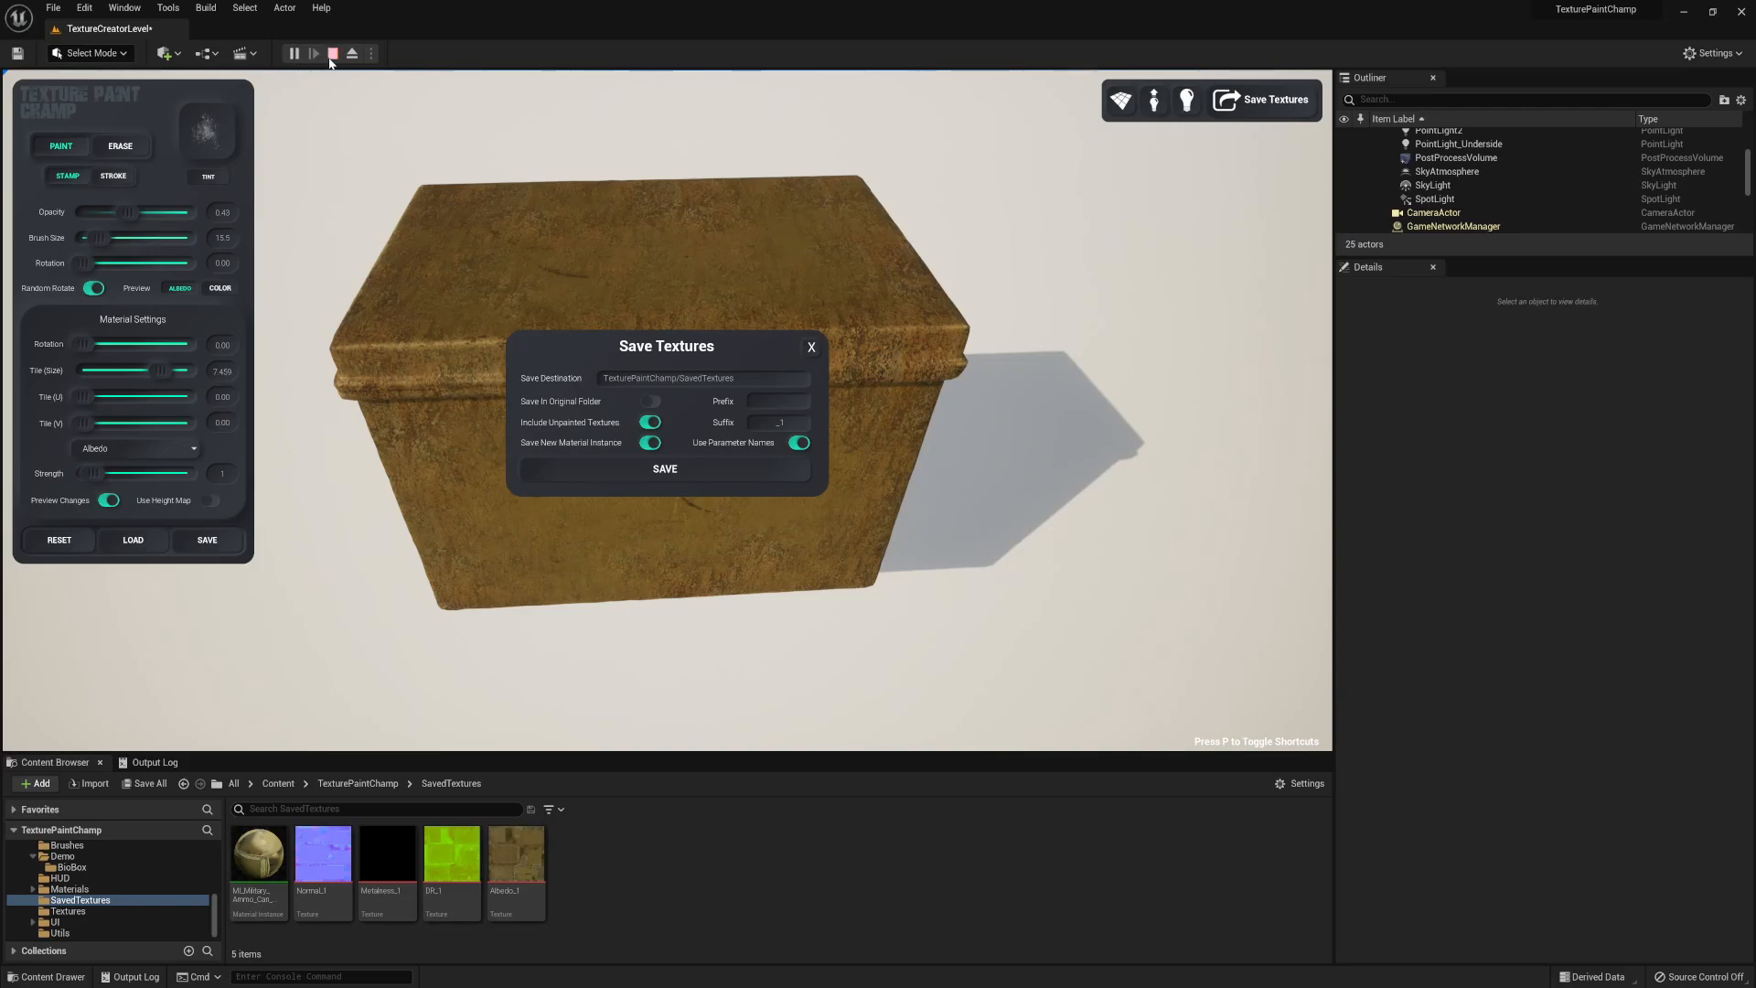
Step: End the play session, apply the saved material instance to the ammo can, and open that instance for editing
click(335, 55)
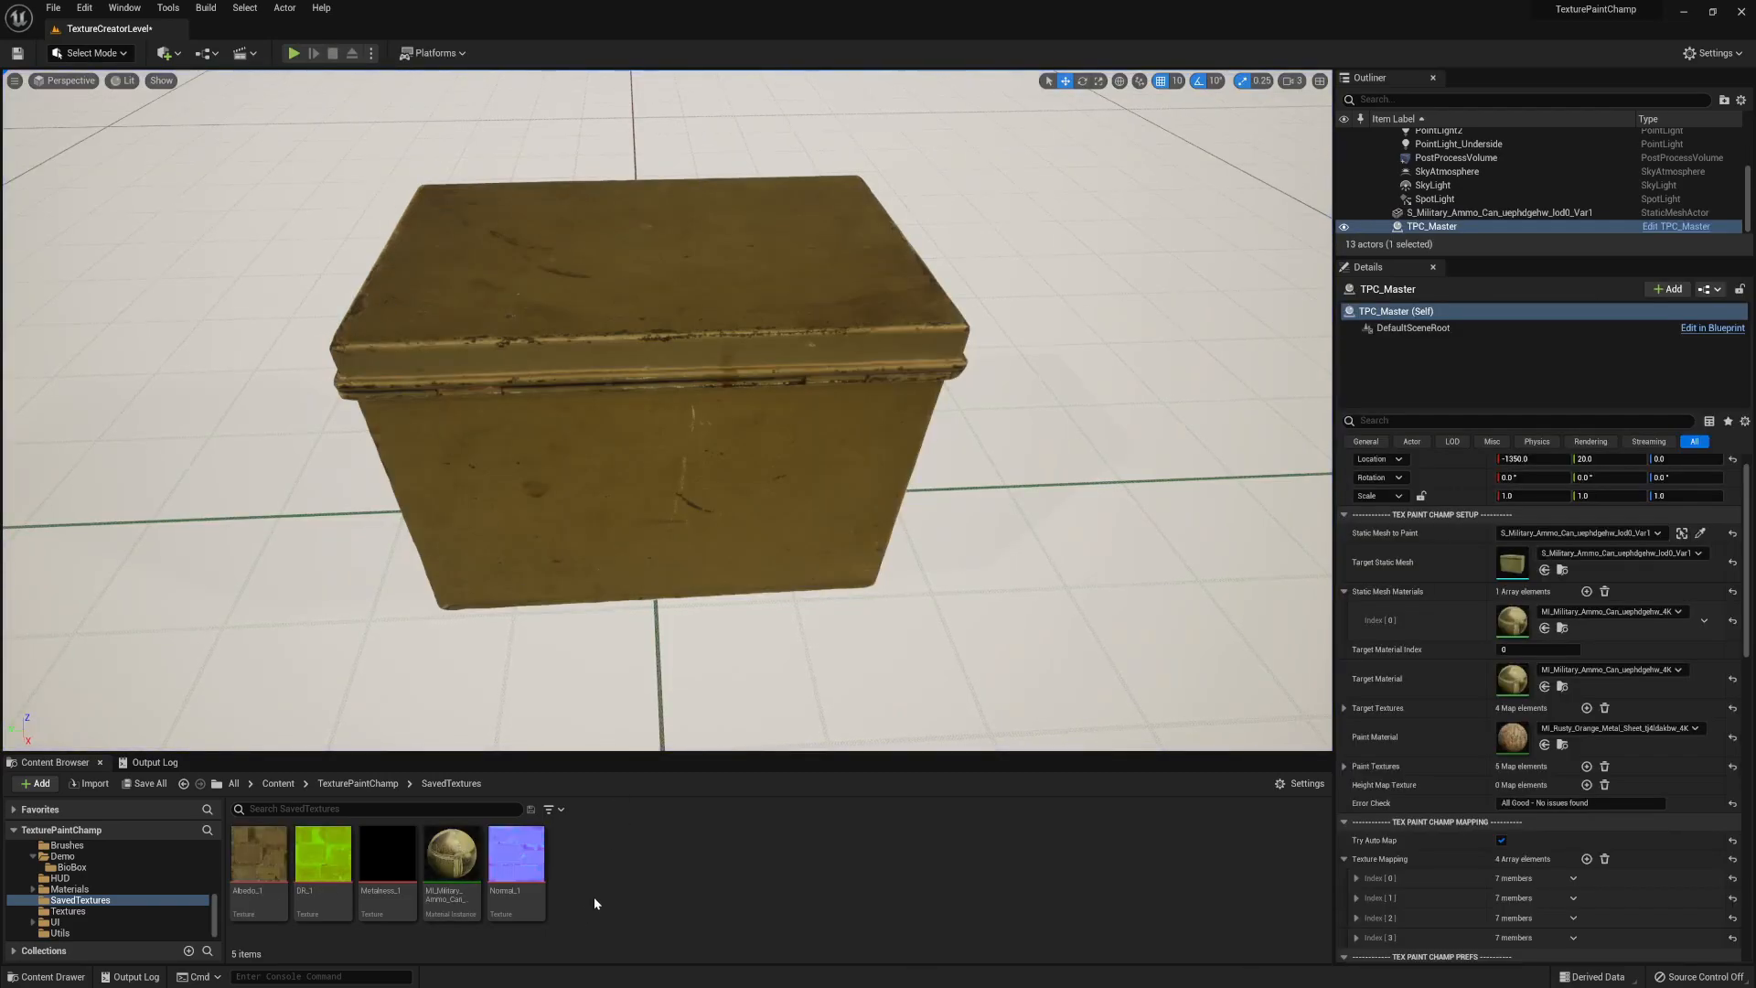
drag(455, 861, 607, 347)
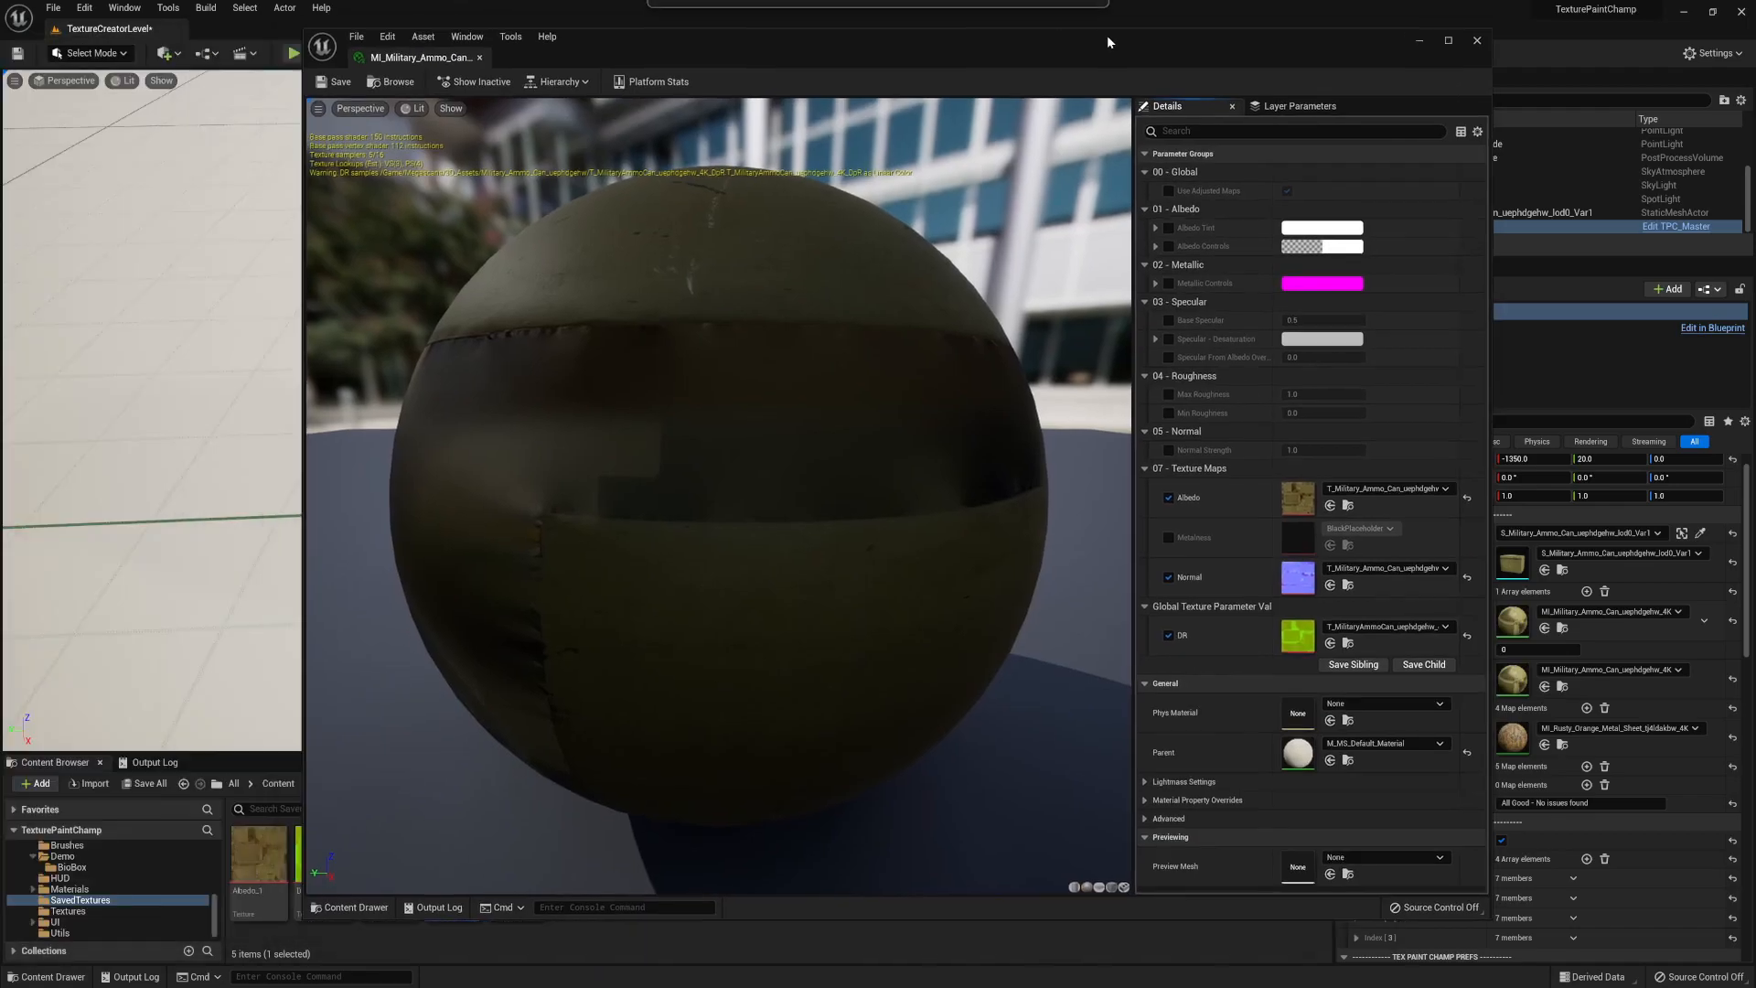
drag(1107, 35, 998, 46)
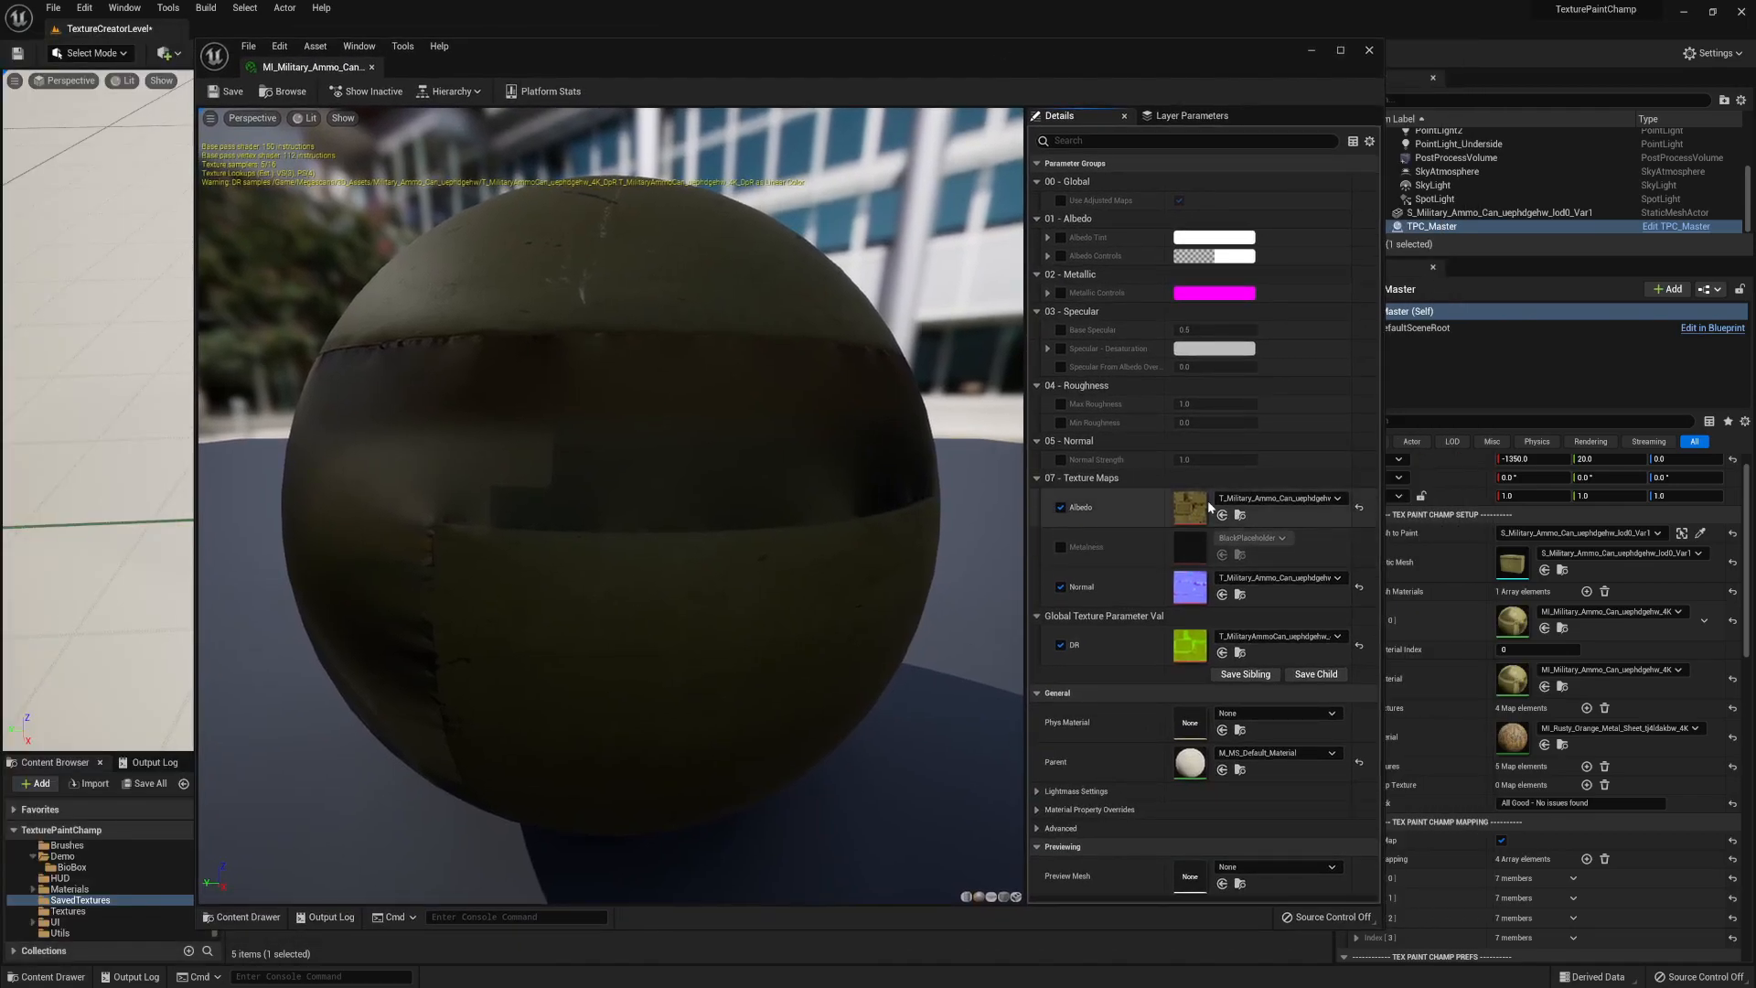
drag(1091, 69, 1430, 40)
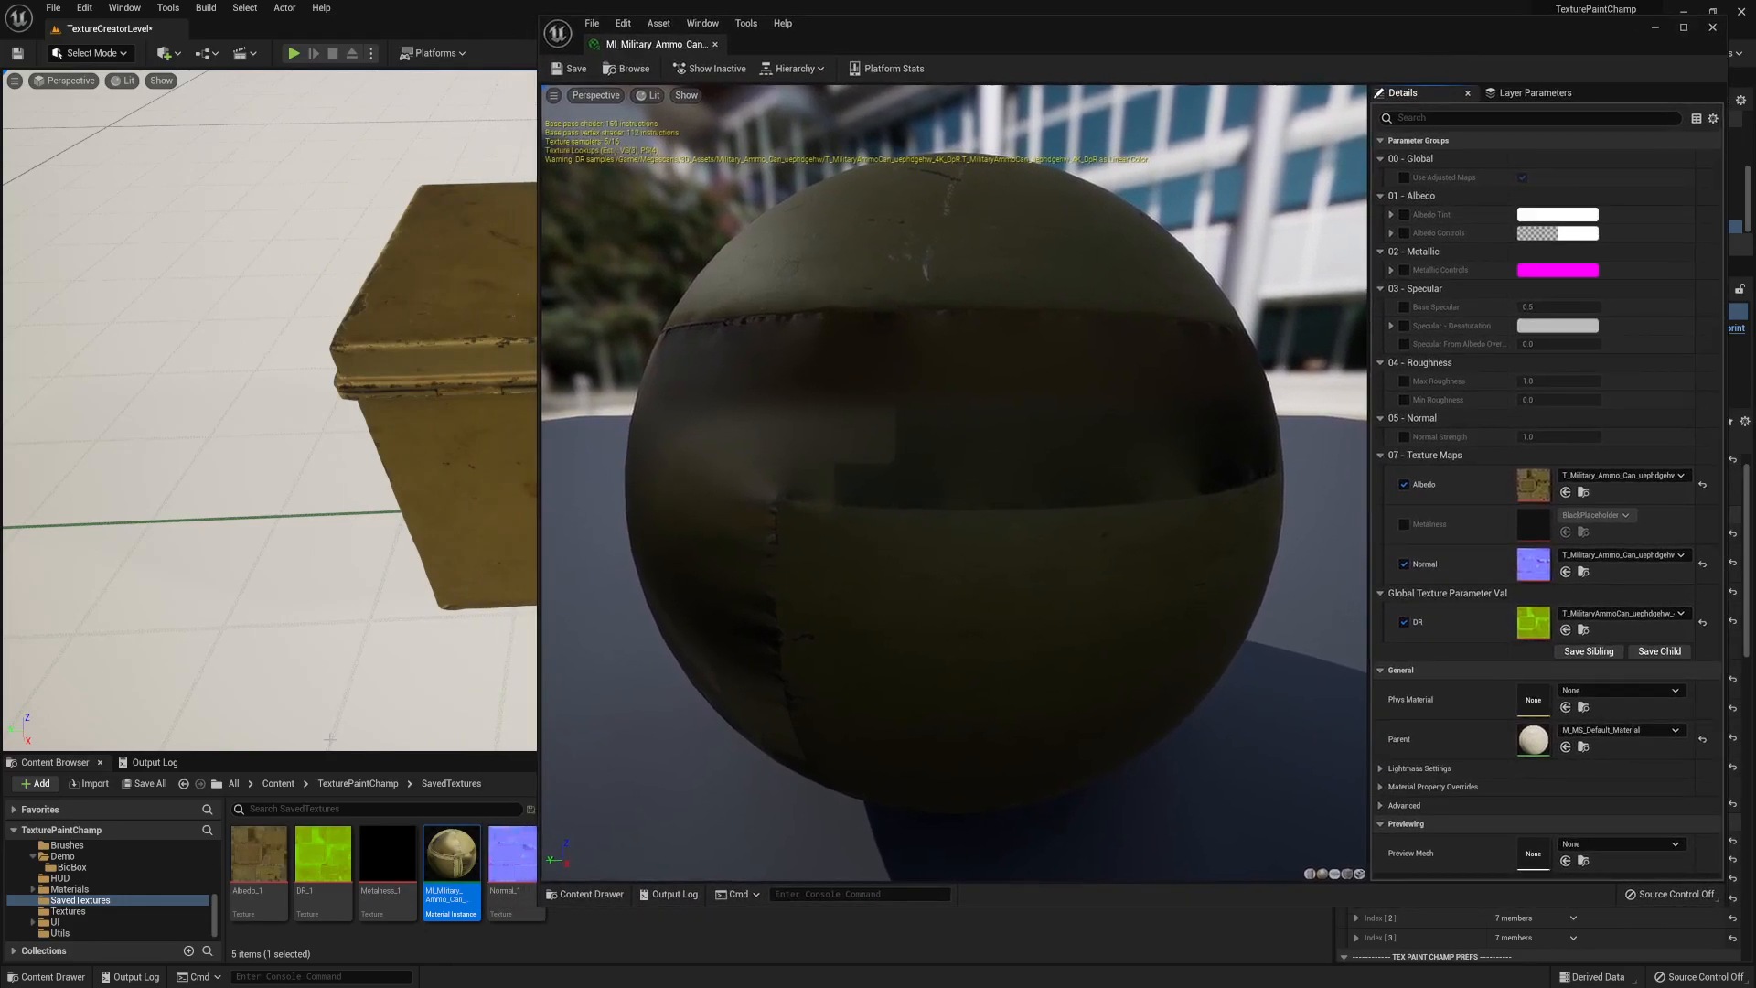
Step: Assign Albedo_1, DR_1 and Normal_1 to the matching texture parameters of the material instance, and save and close it
drag(259, 856, 1150, 557)
drag(1538, 492, 1541, 490)
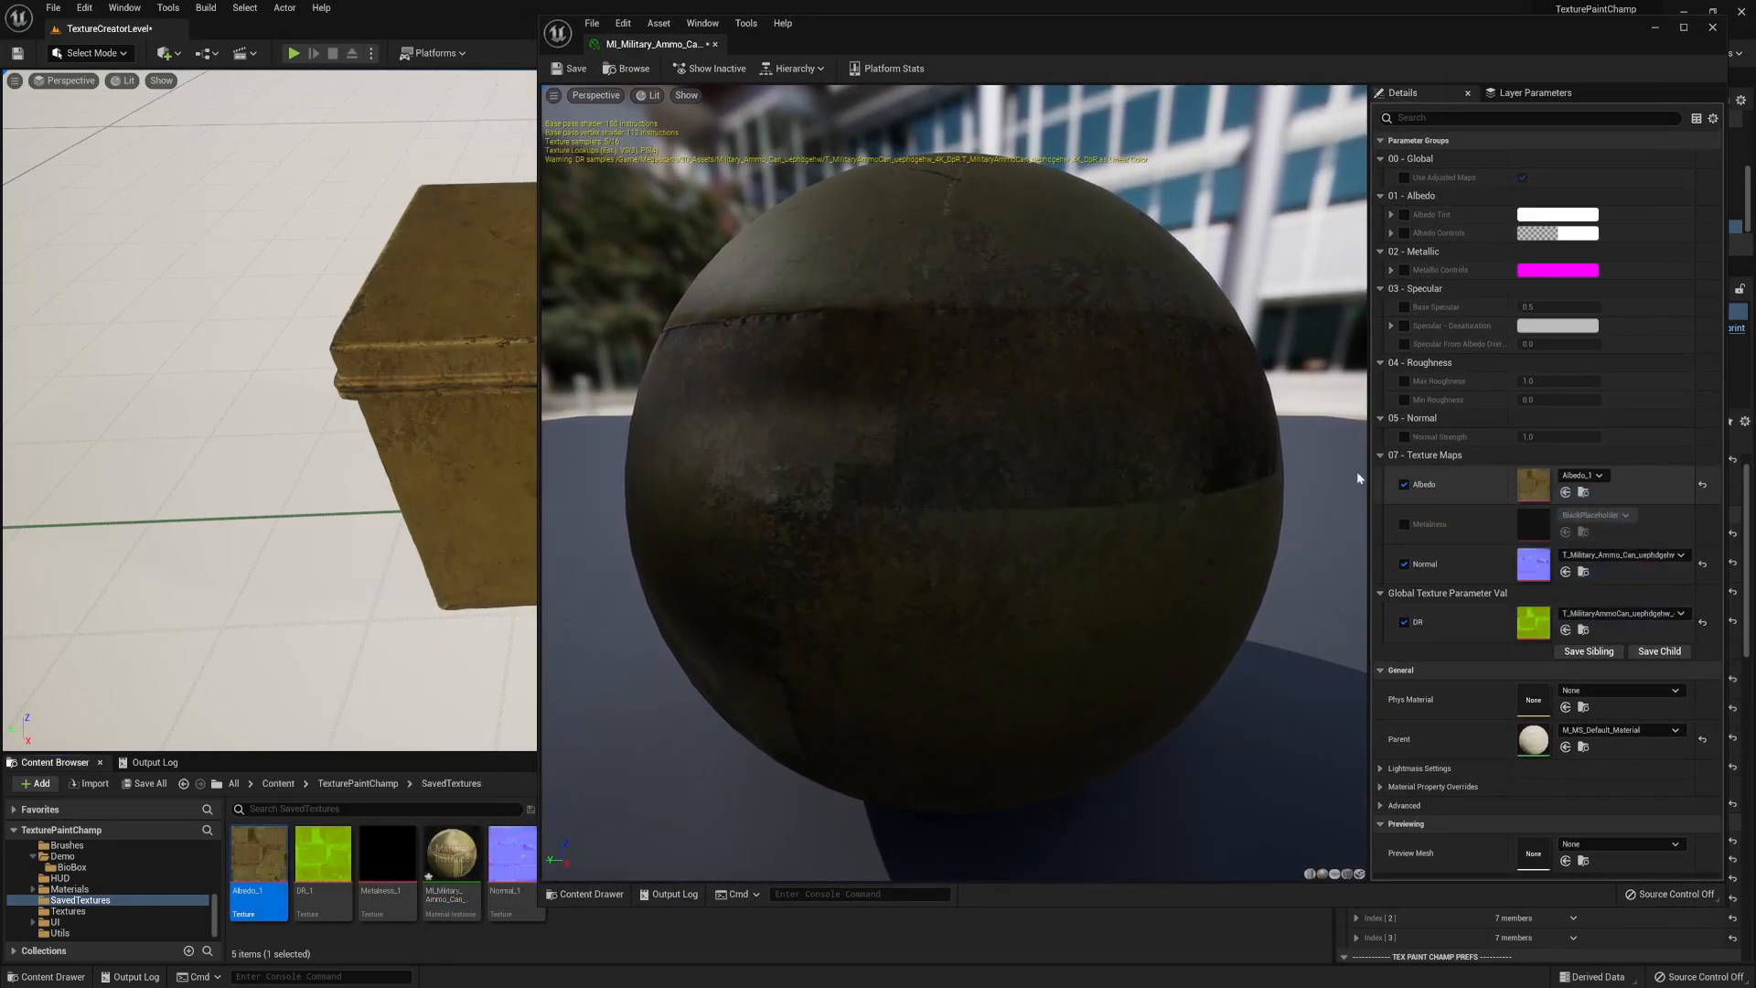
drag(322, 855, 1563, 617)
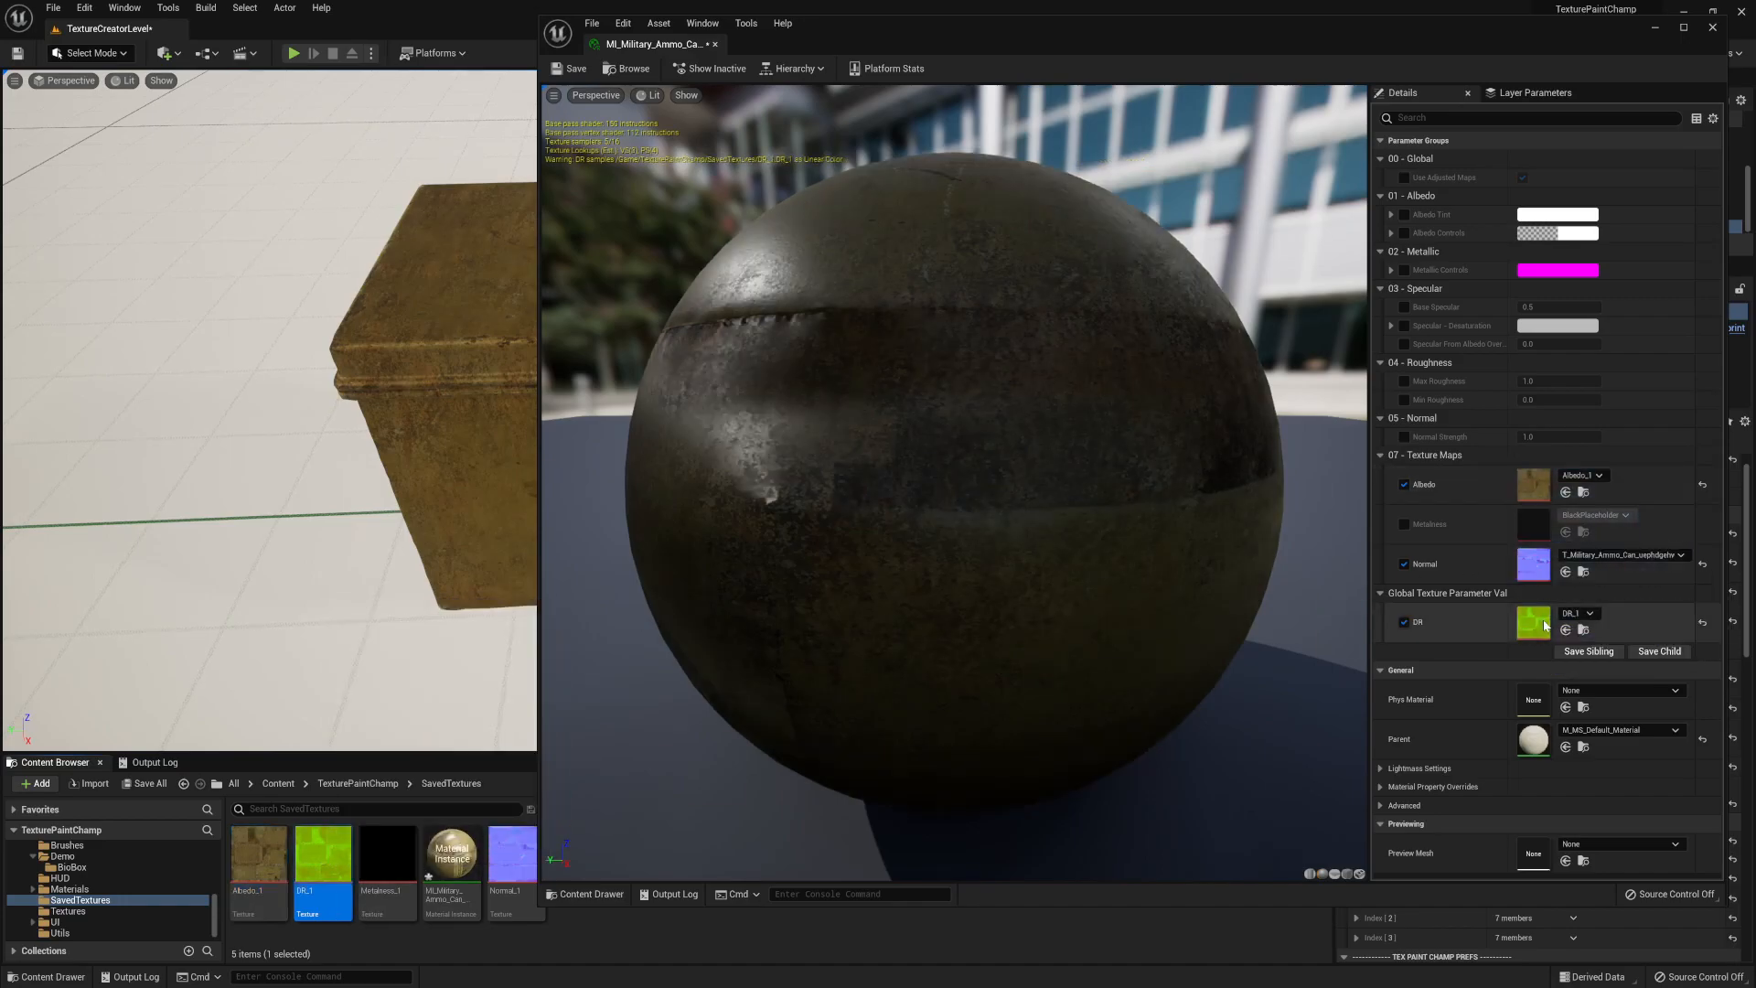
mouse_move(514, 856)
mouse_down()
mouse_move(1143, 564)
mouse_move(1557, 563)
mouse_up()
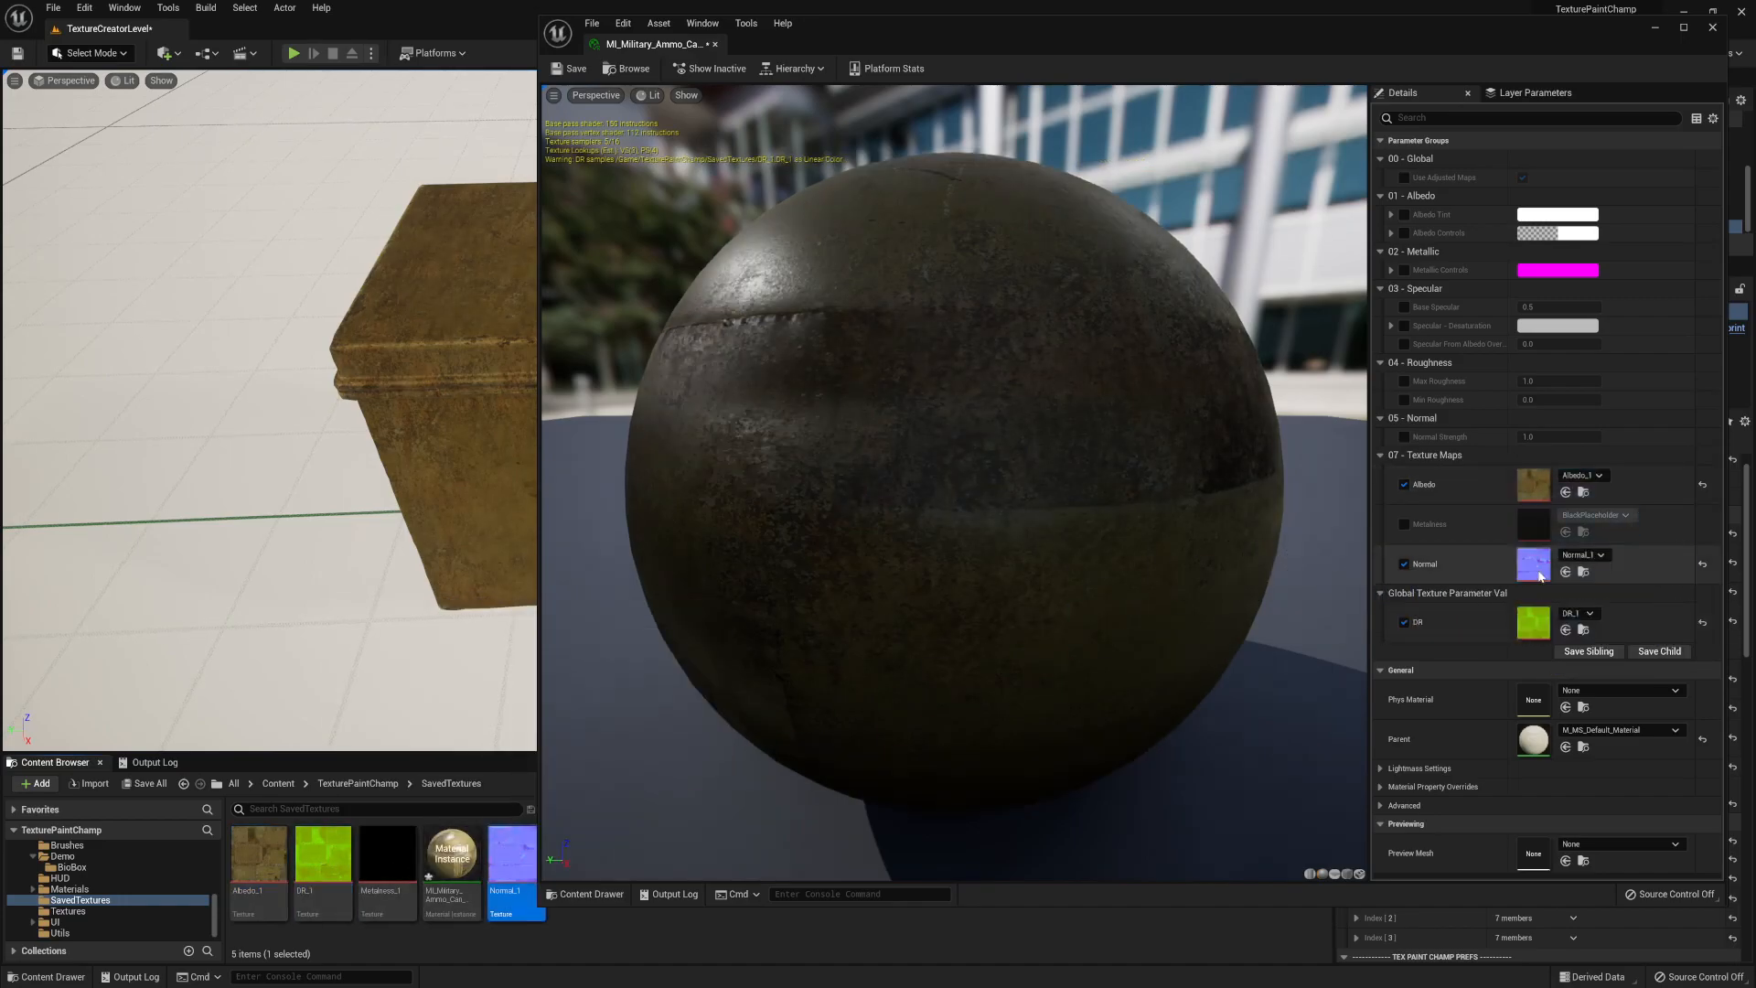
click(571, 69)
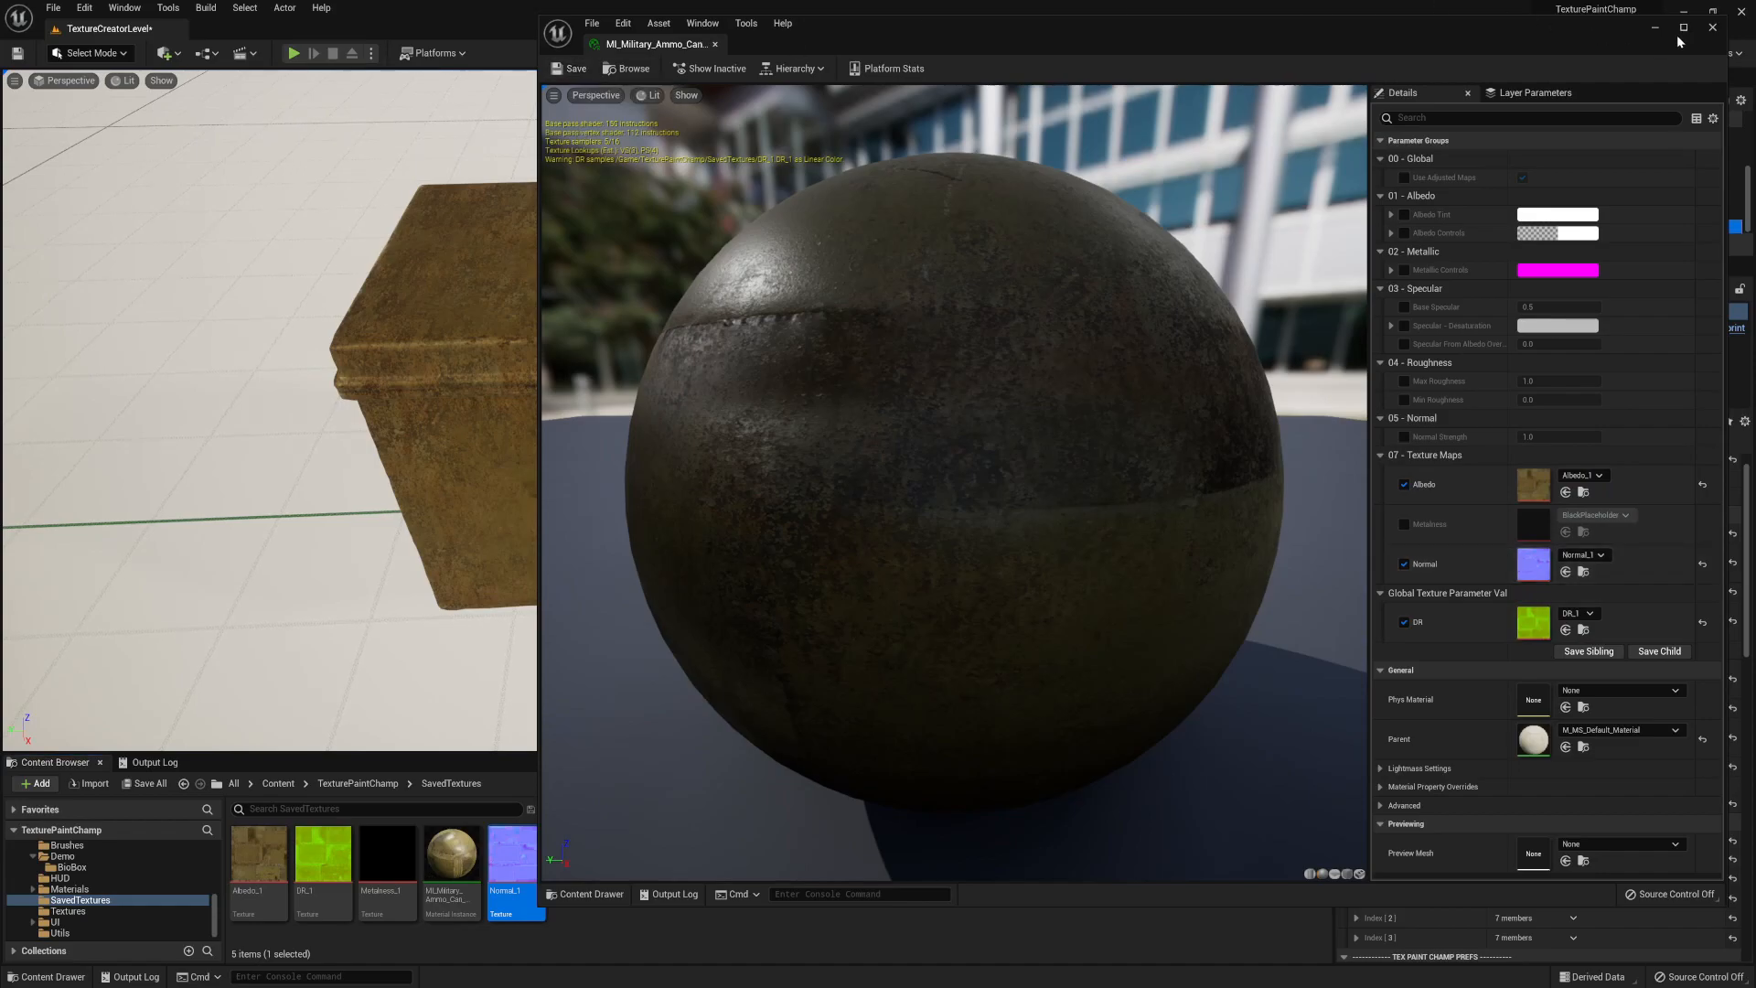
click(1712, 26)
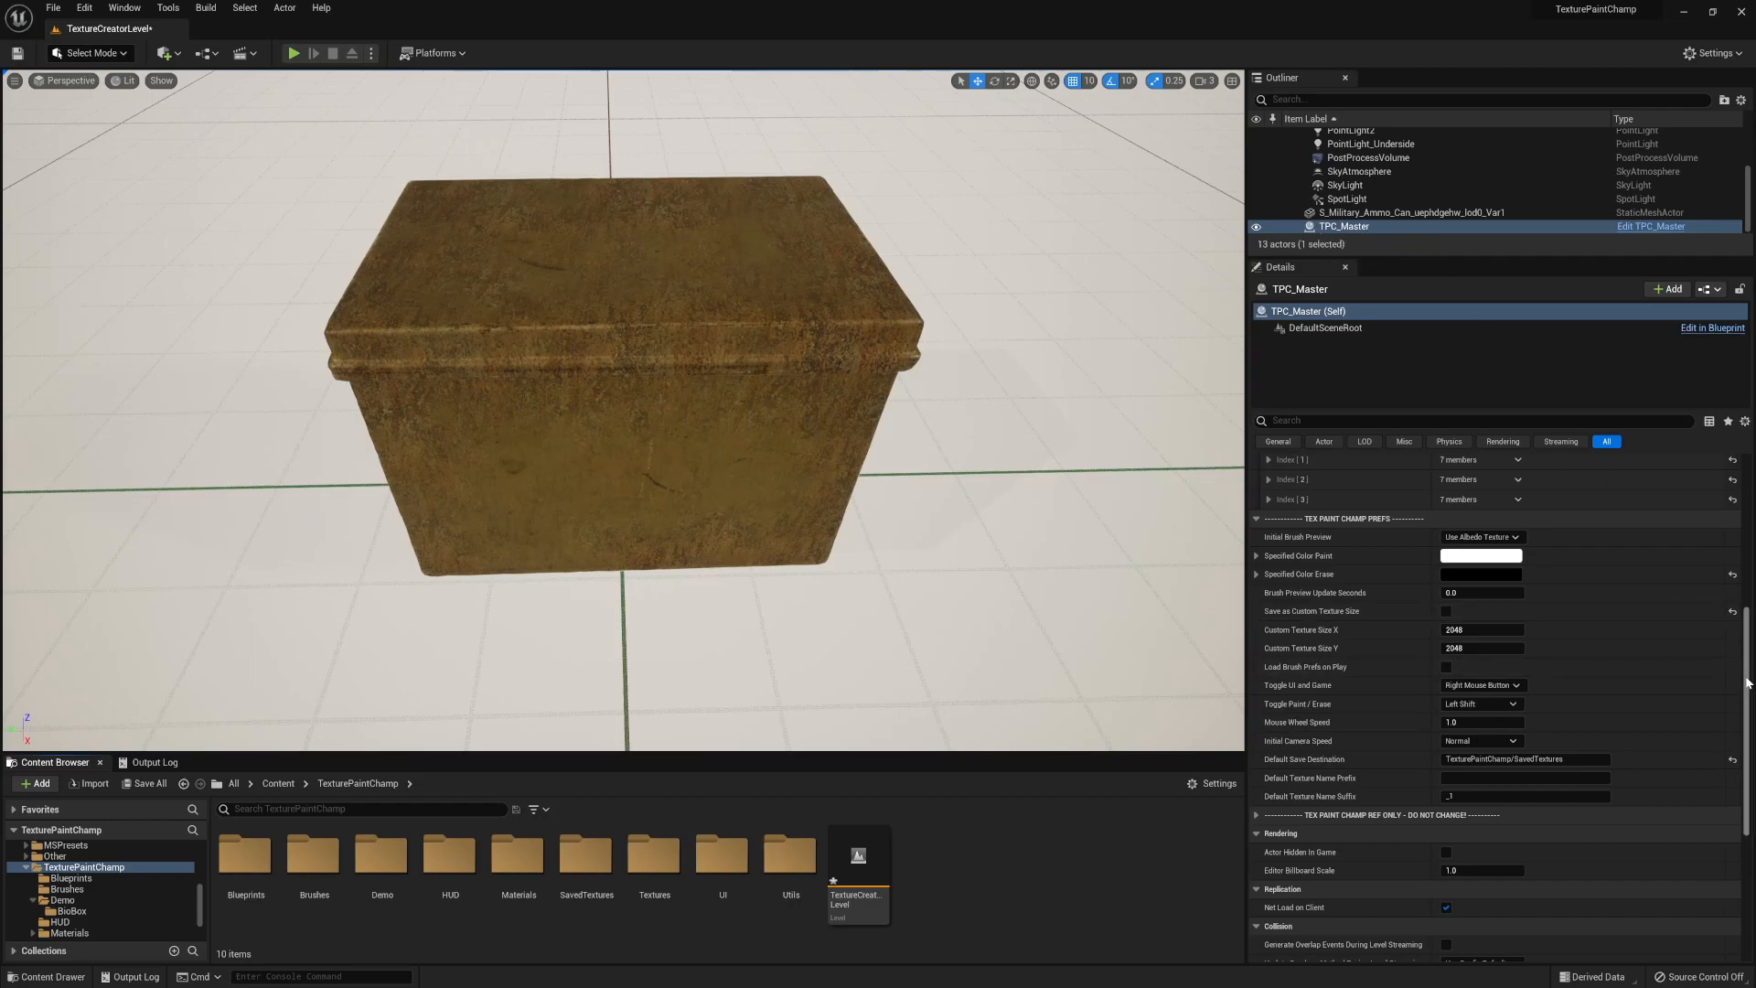
Step: Review the Initial Brush Preview options of TPC_Master and try the Color brush preview in a play session
scroll(1554, 667, up, 4)
scroll(1752, 681, down, 4)
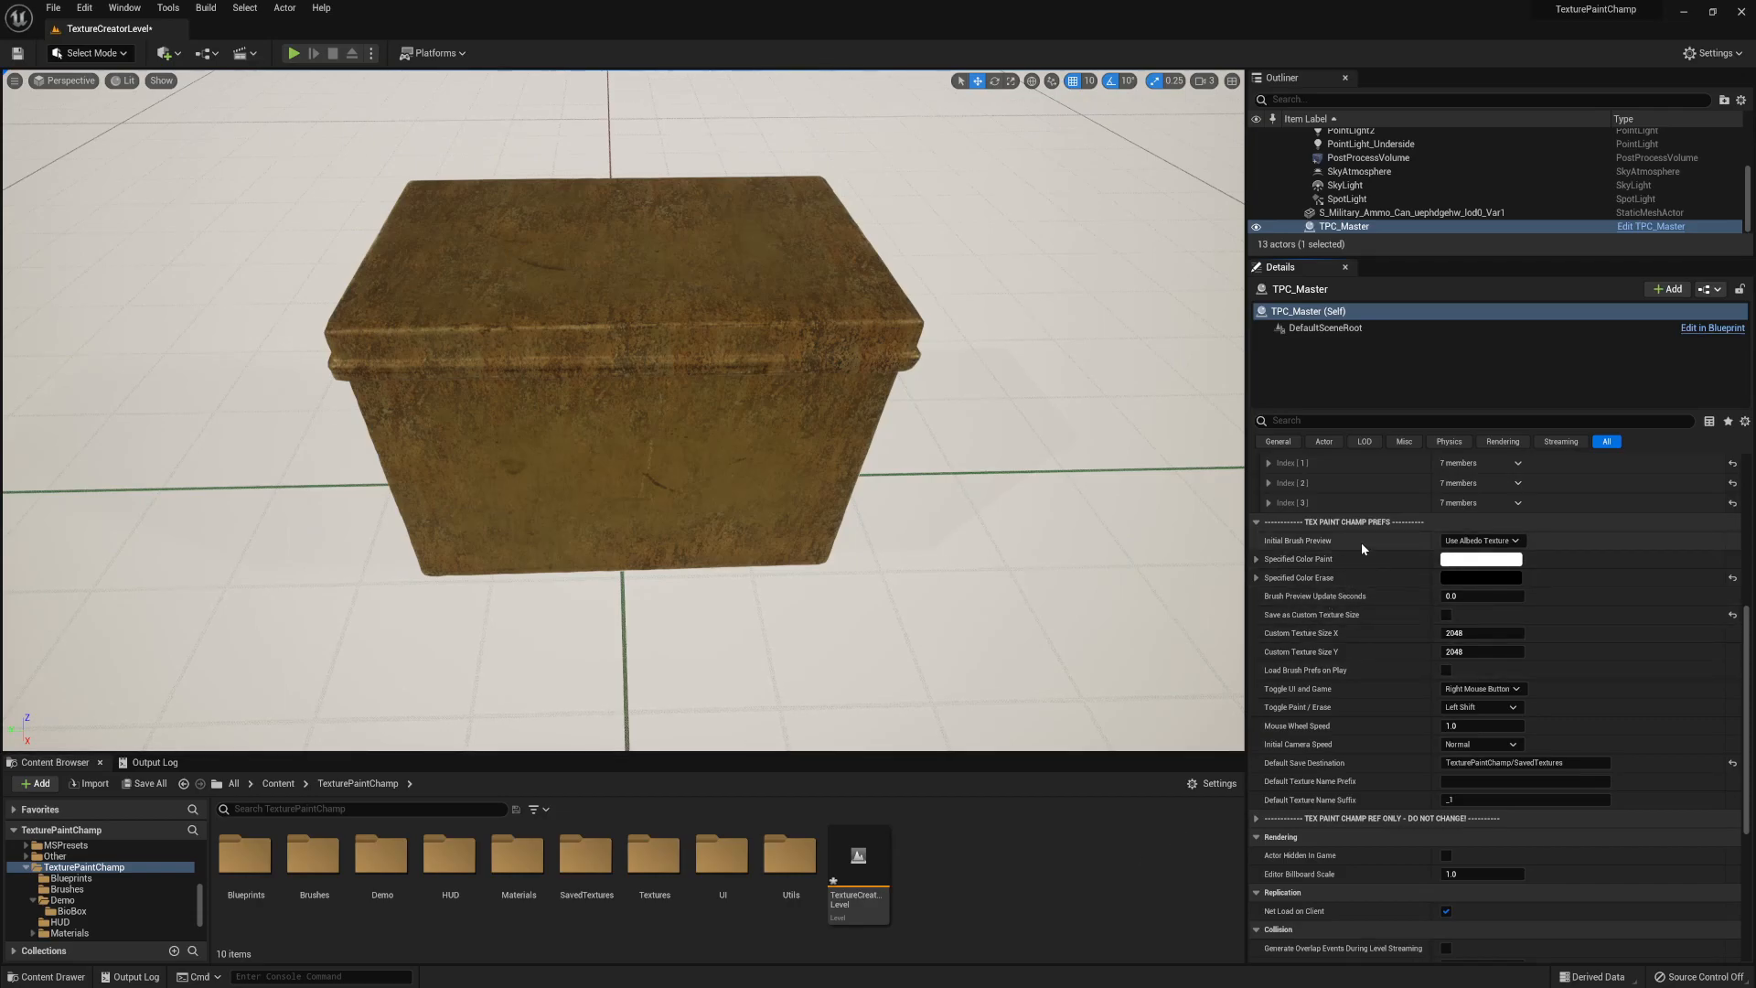
click(1516, 542)
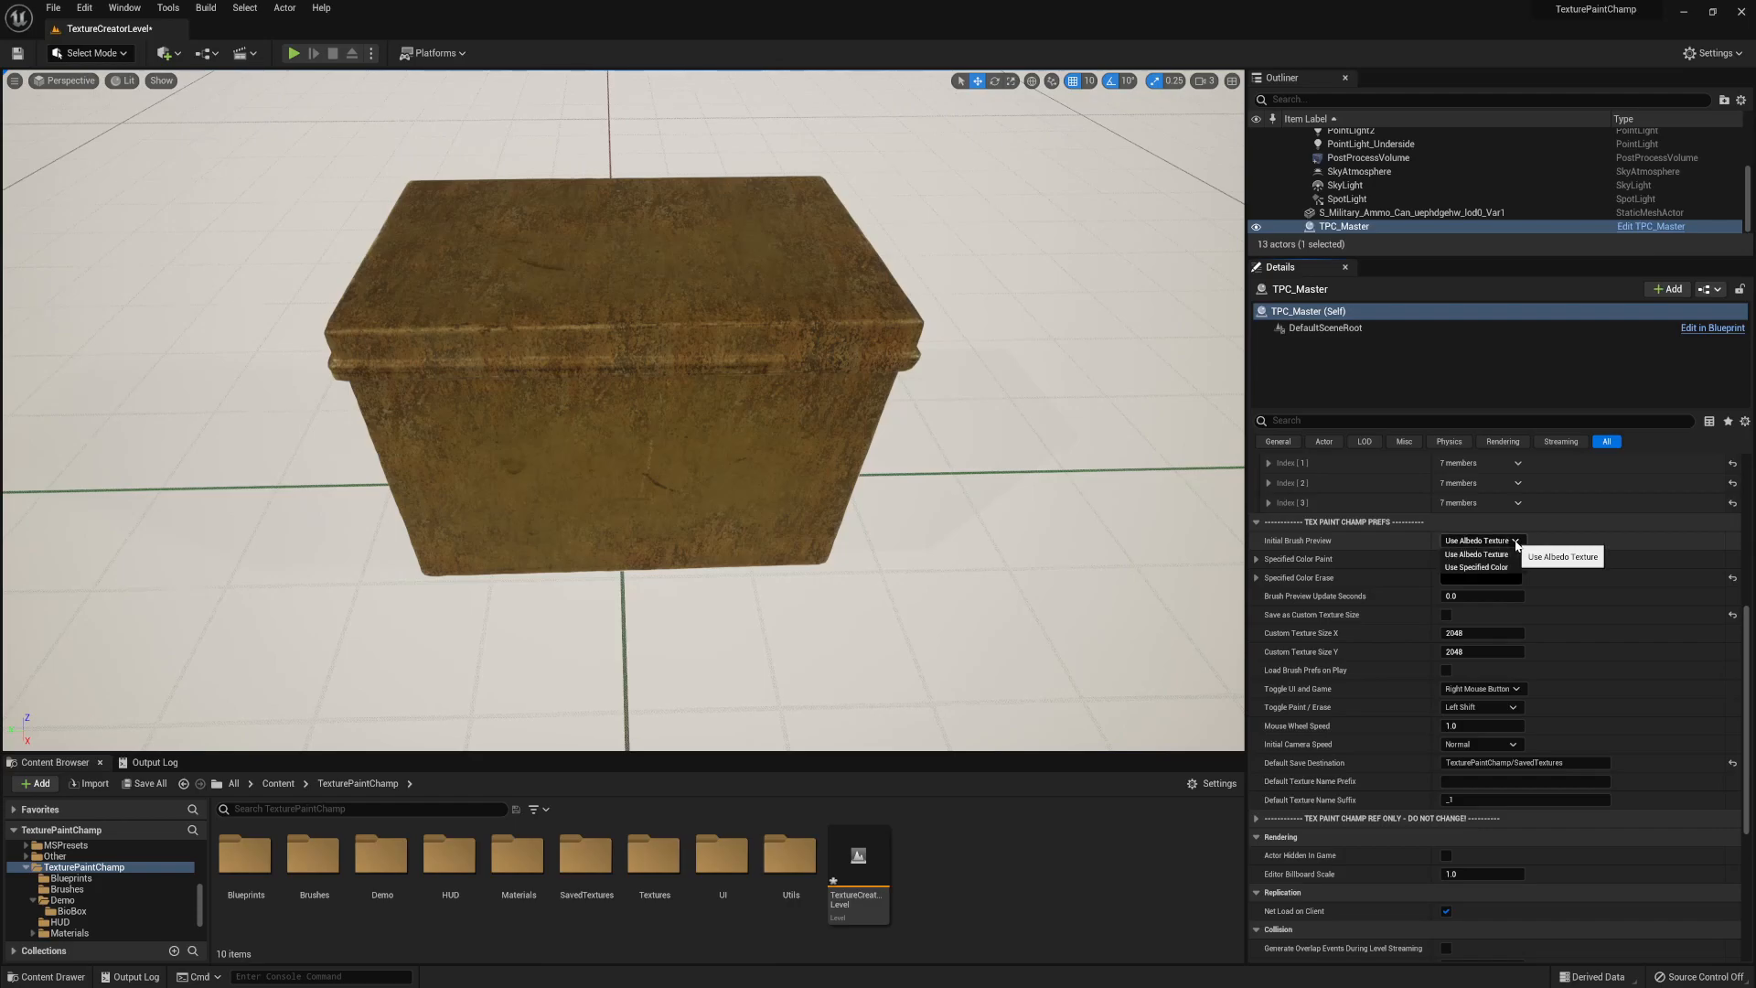
click(1515, 544)
click(295, 57)
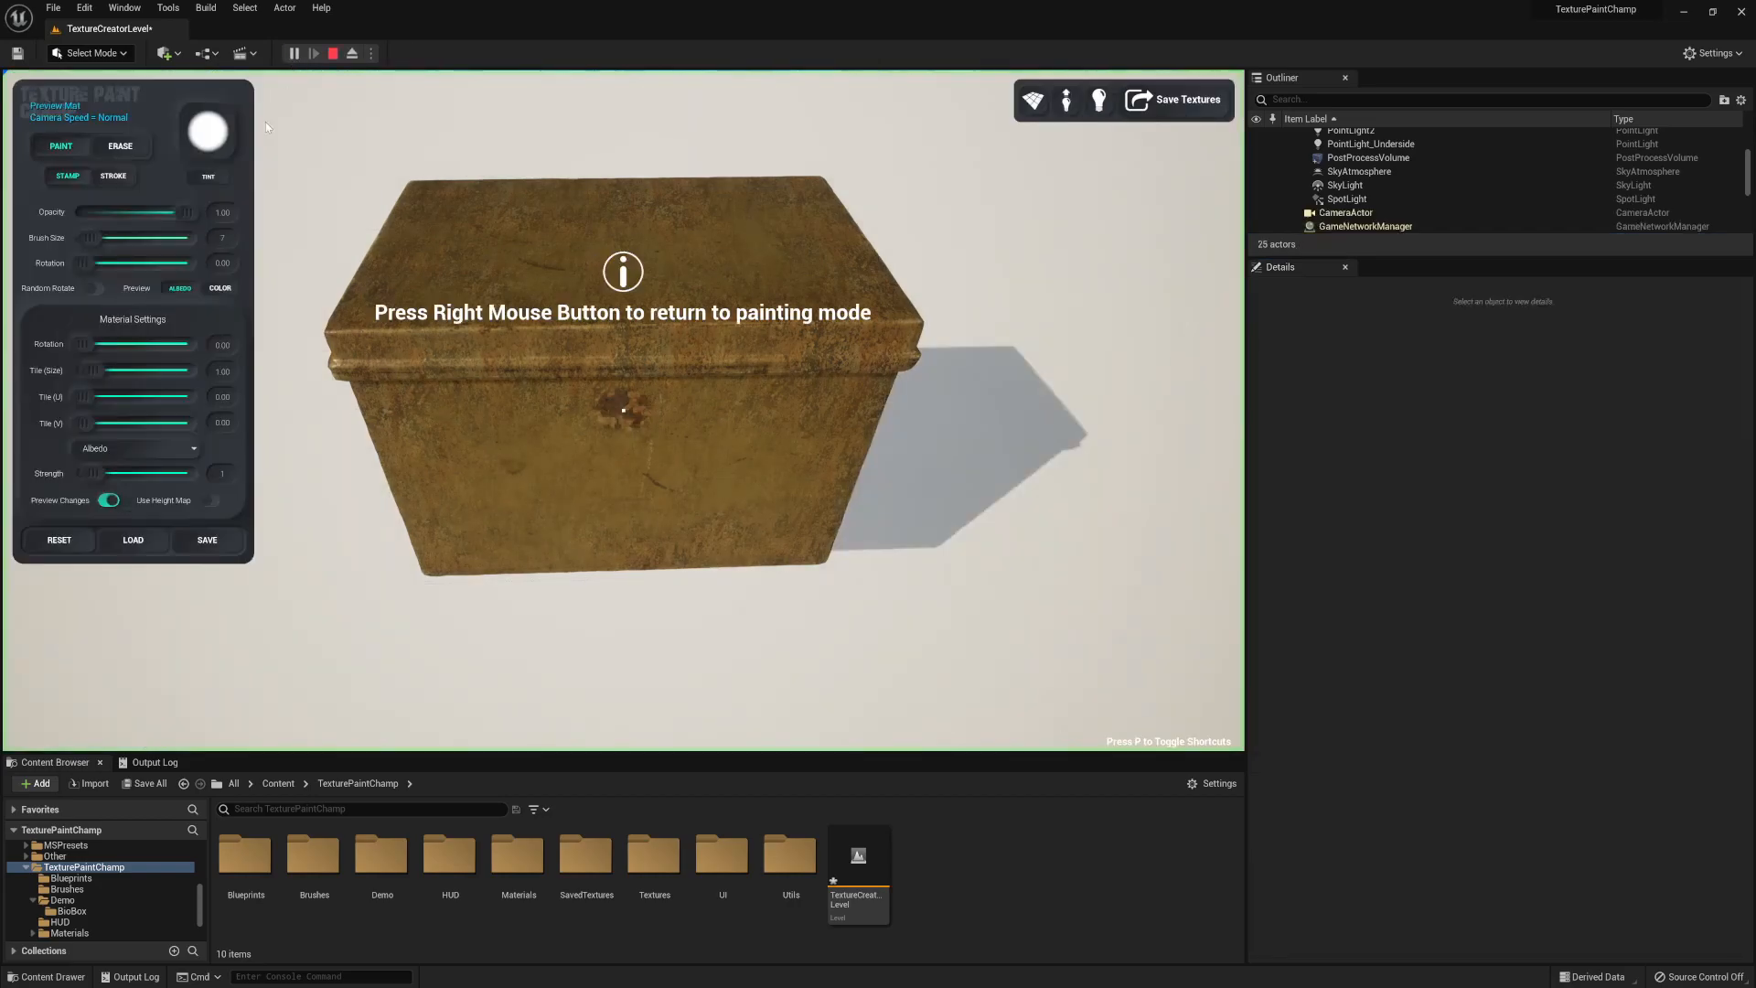
click(219, 289)
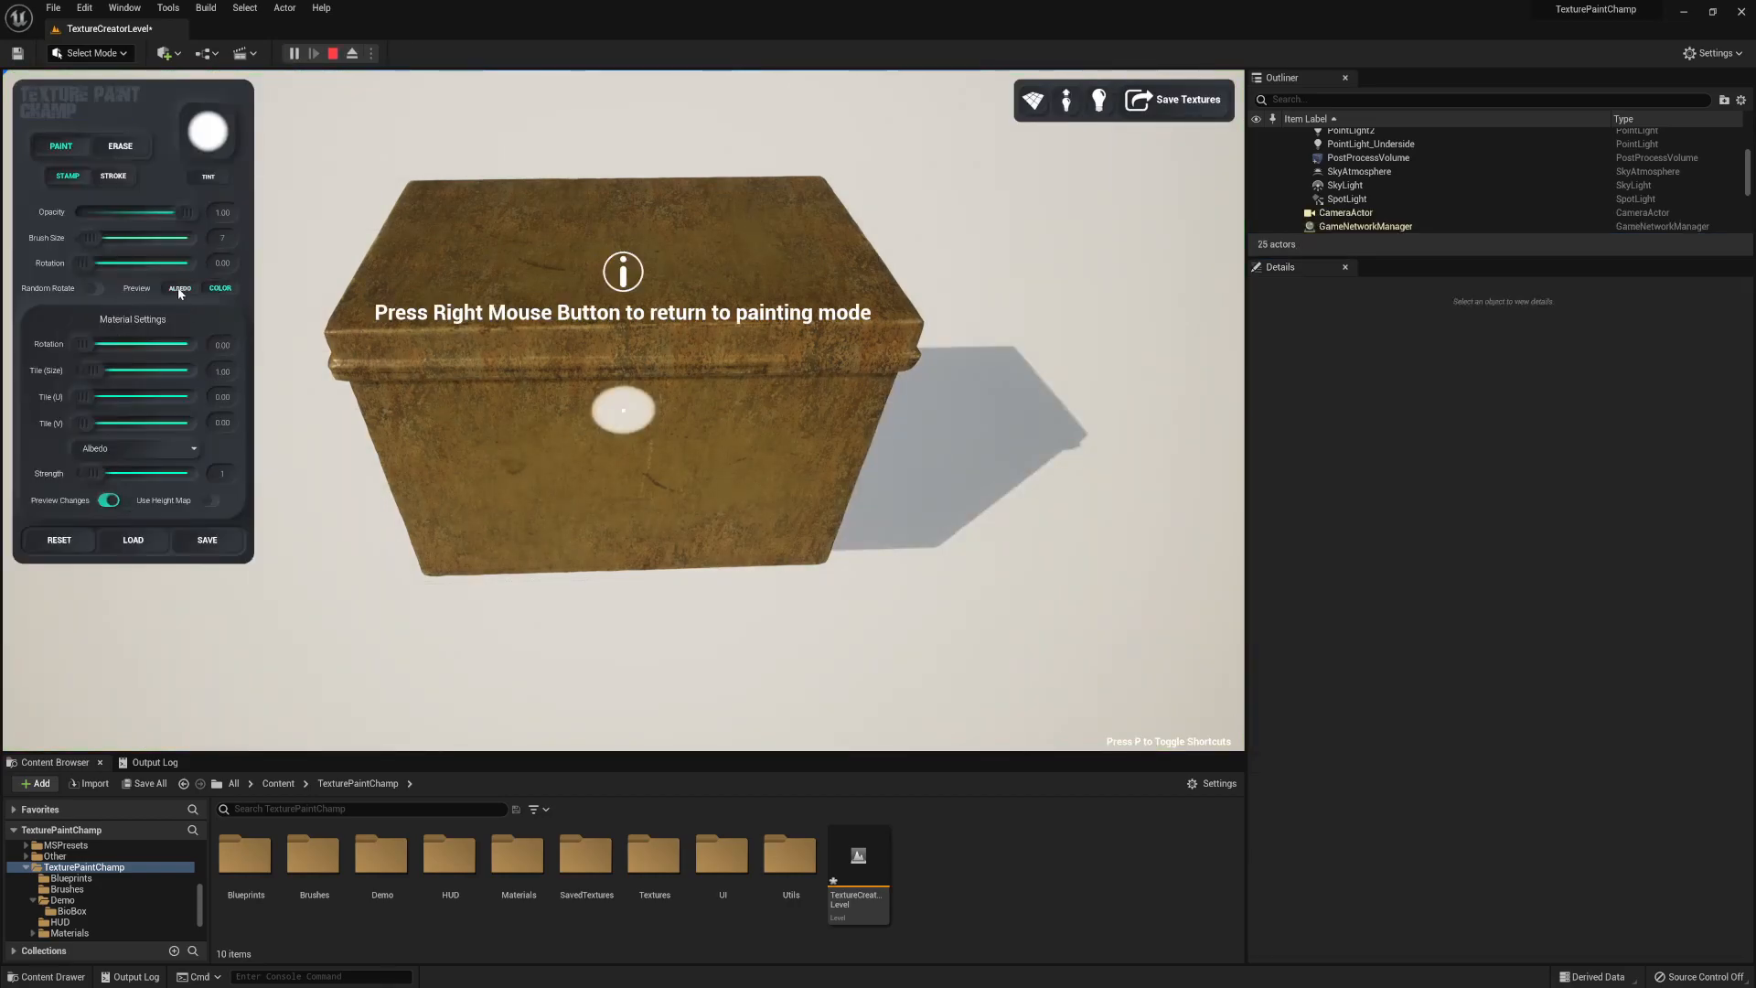
key(Escape)
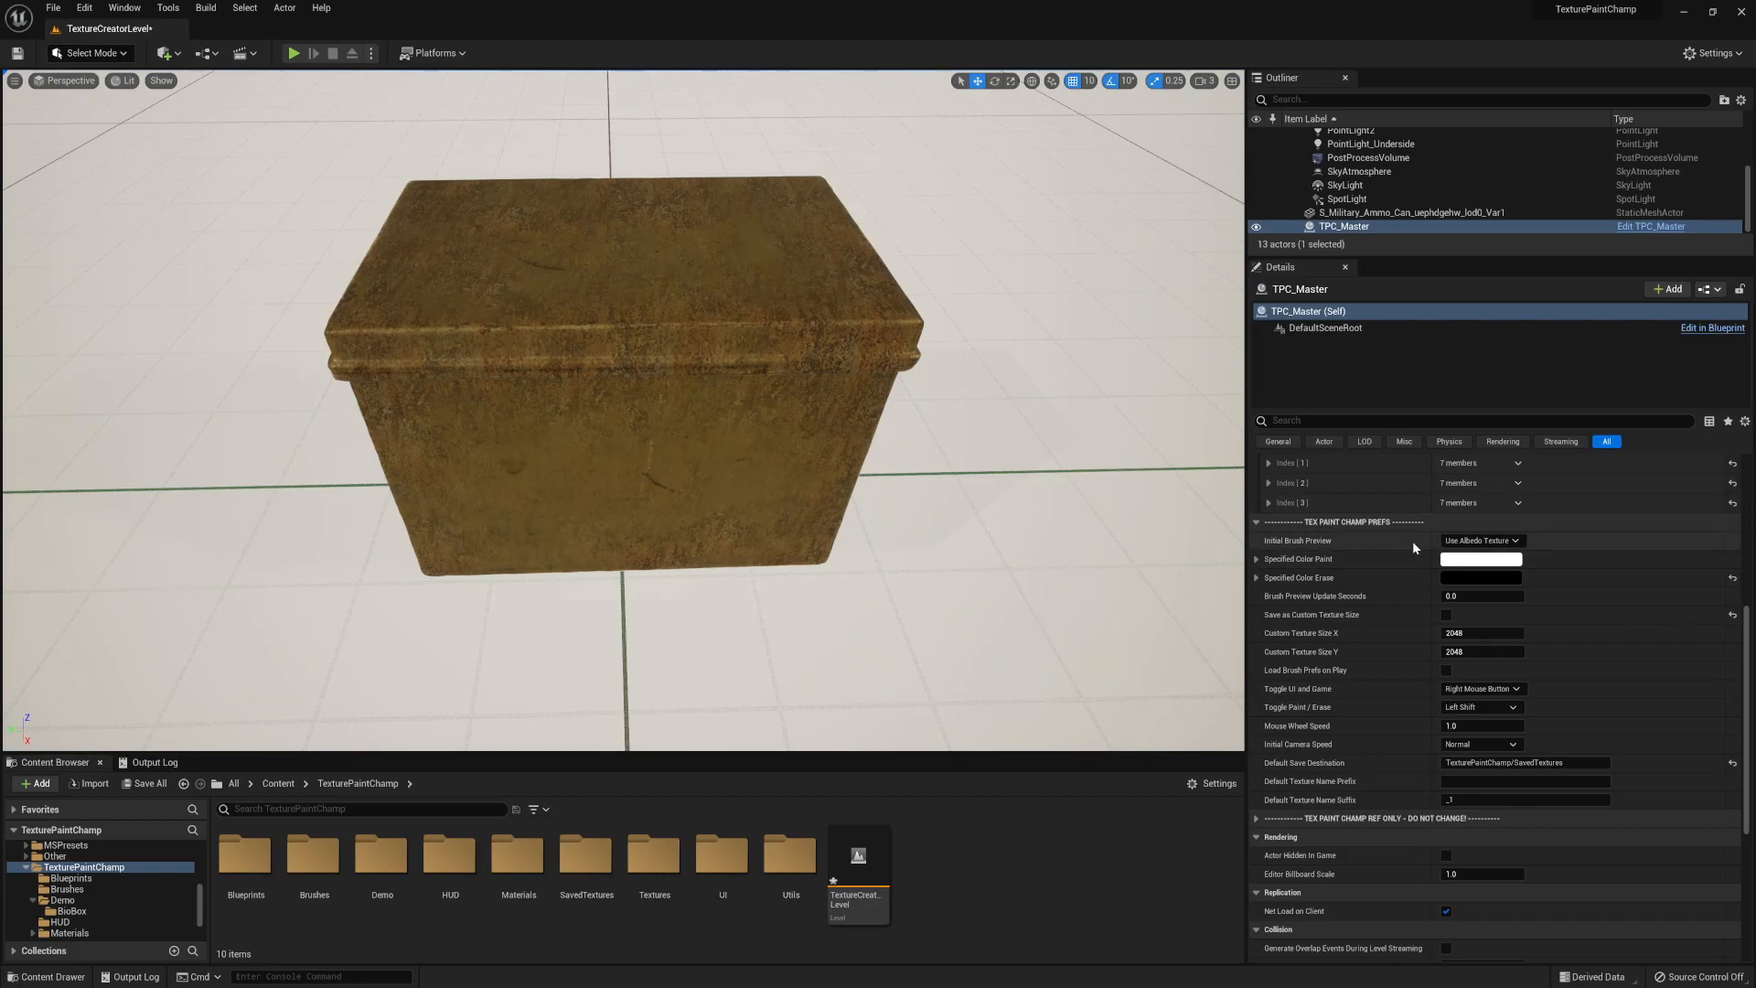
Step: Inspect the Specified Color Paint and Specified Color Erase preferences in the color picker without changing them
click(1470, 562)
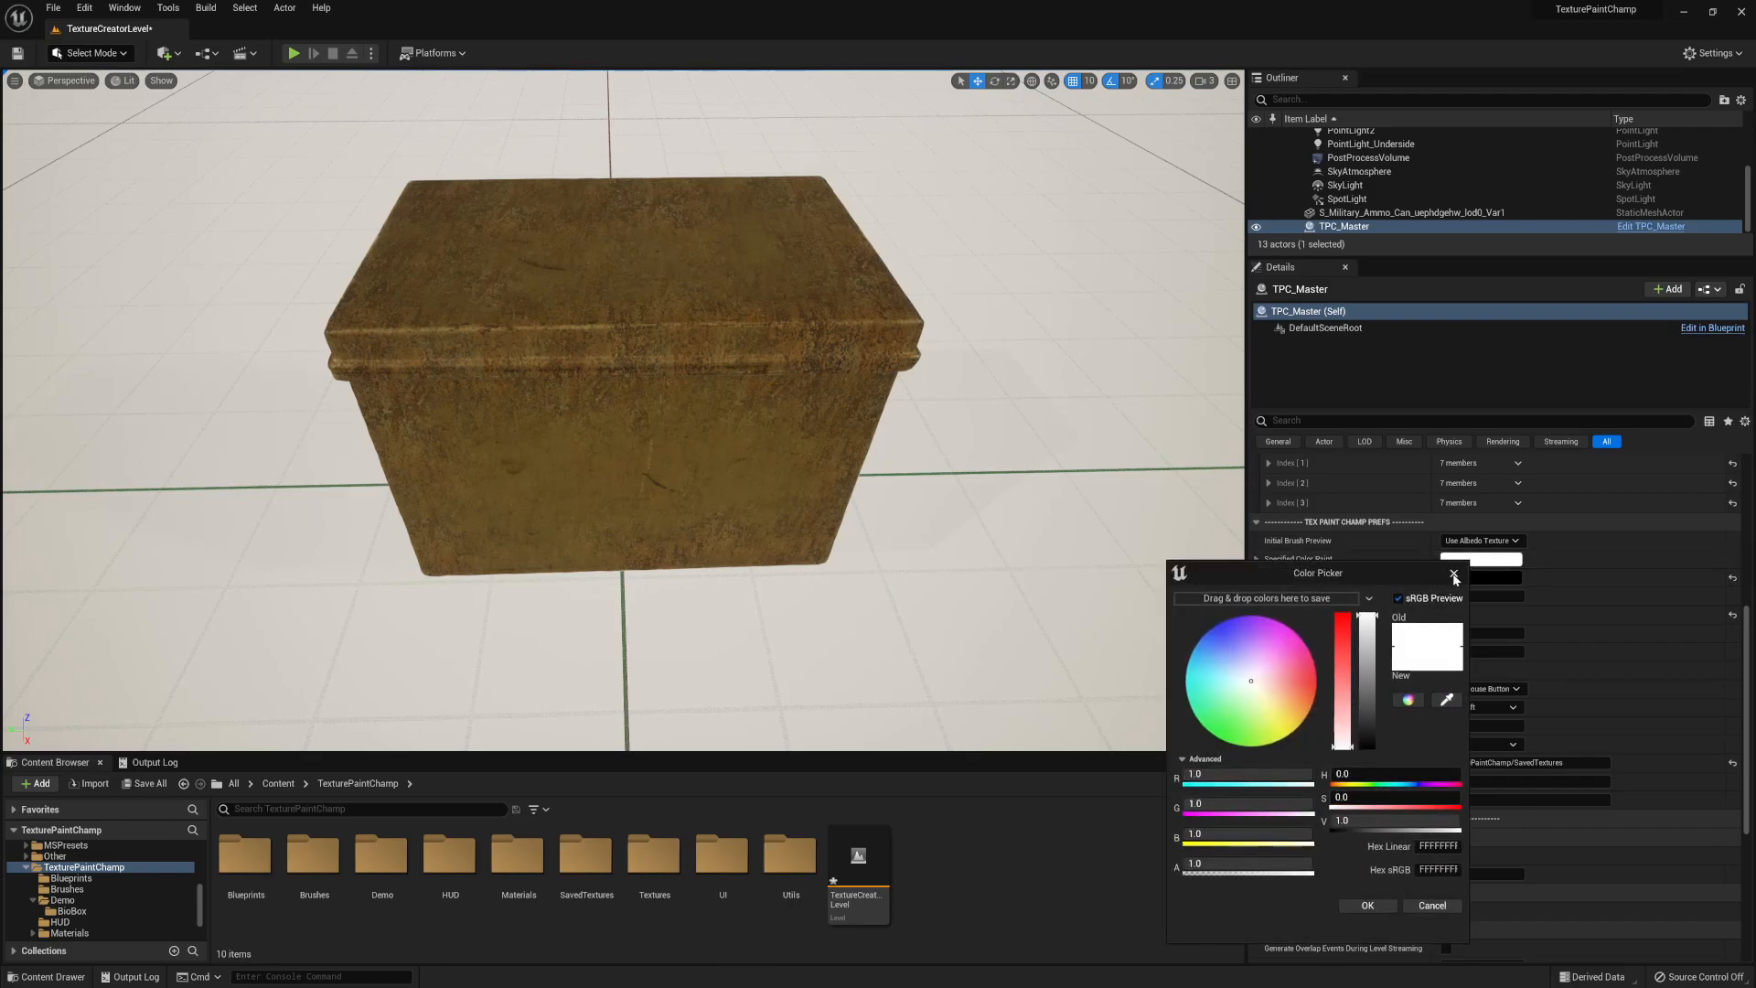
click(1455, 575)
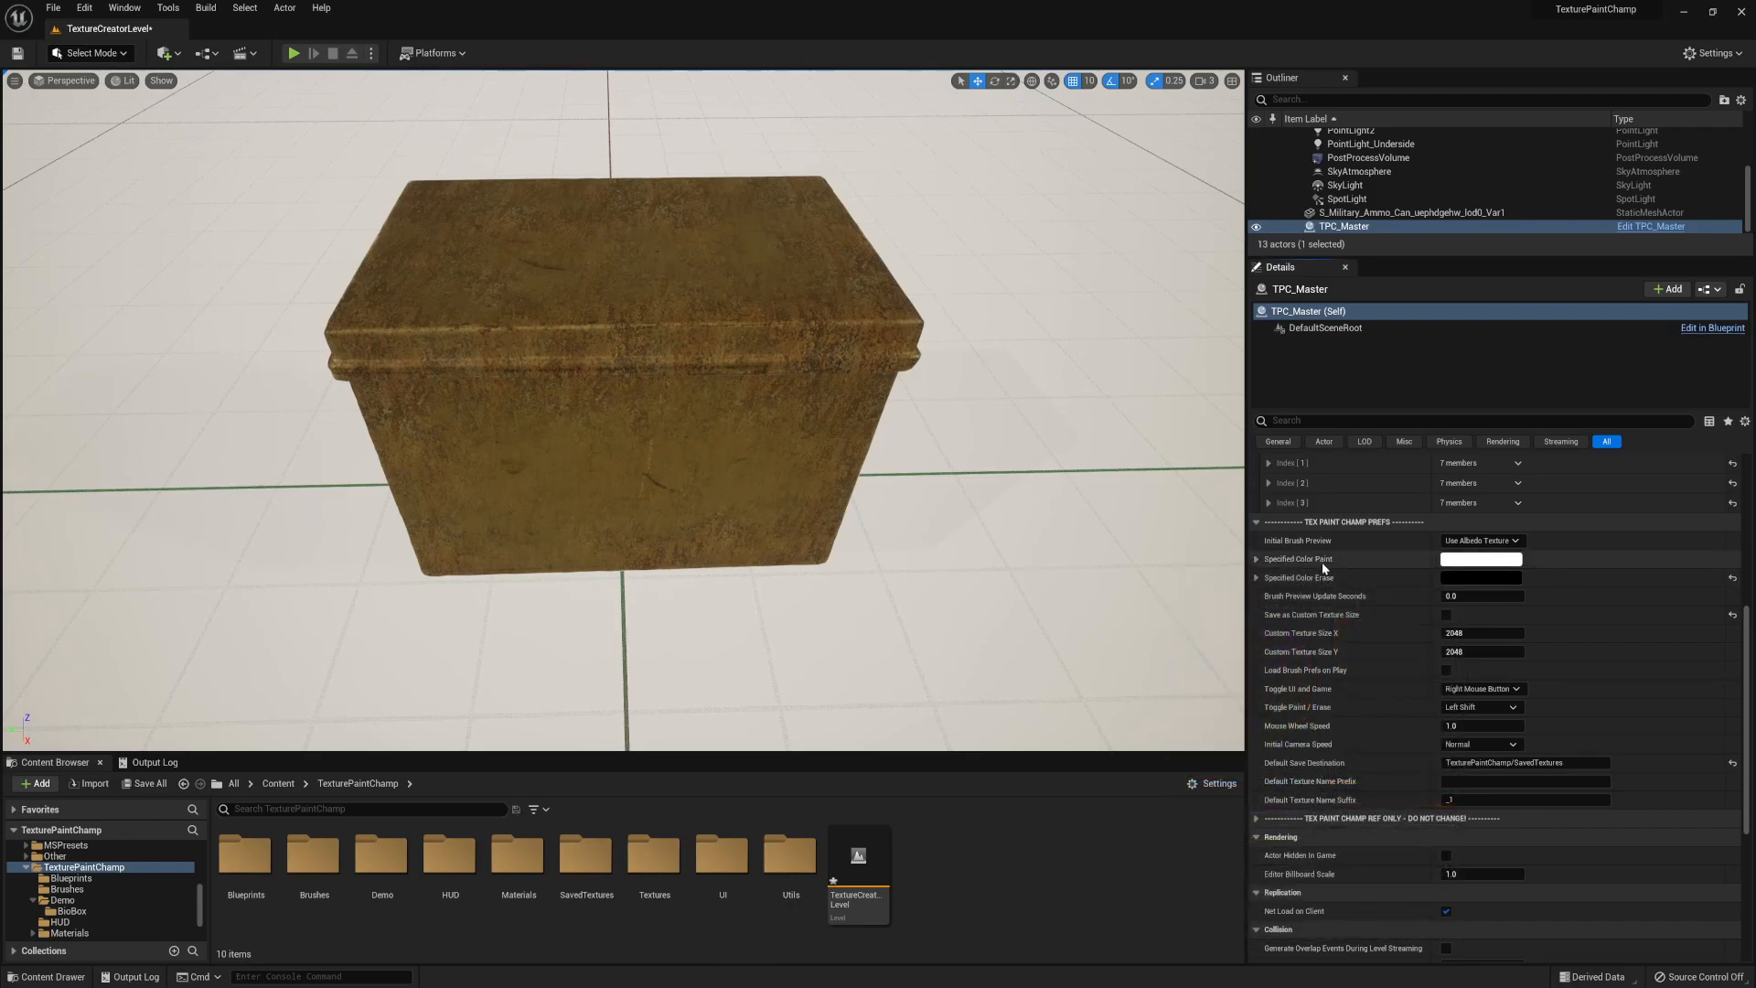
click(1482, 580)
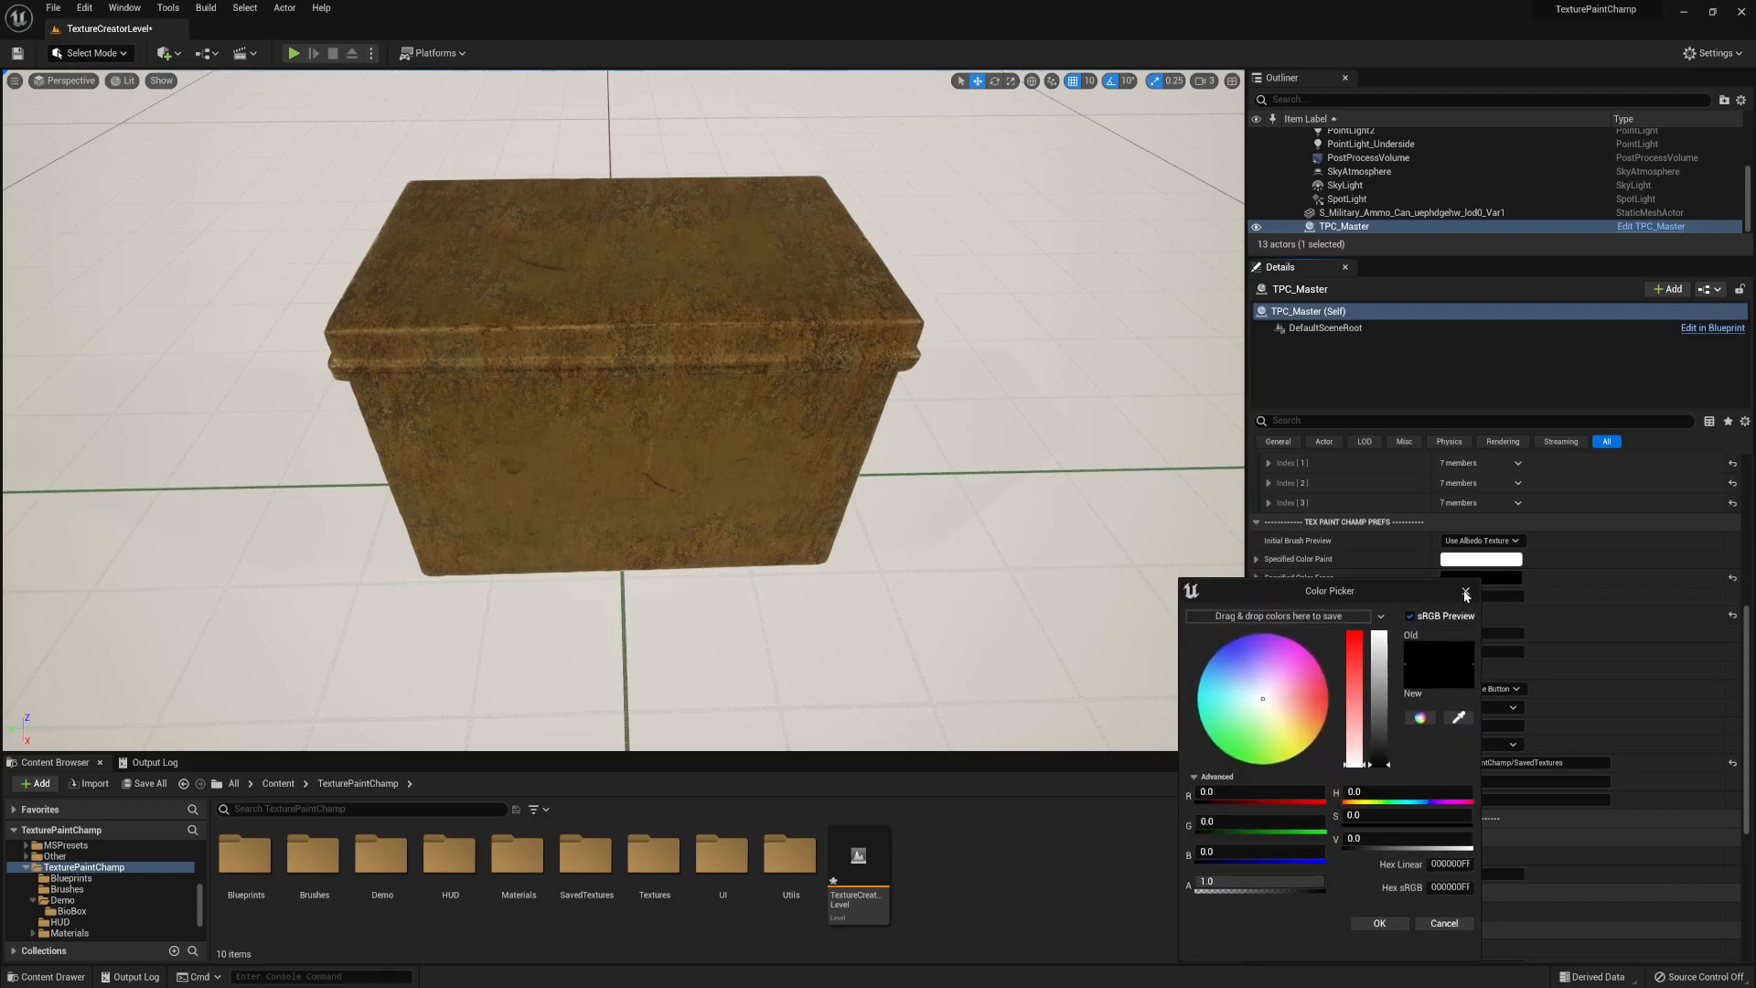
click(1467, 589)
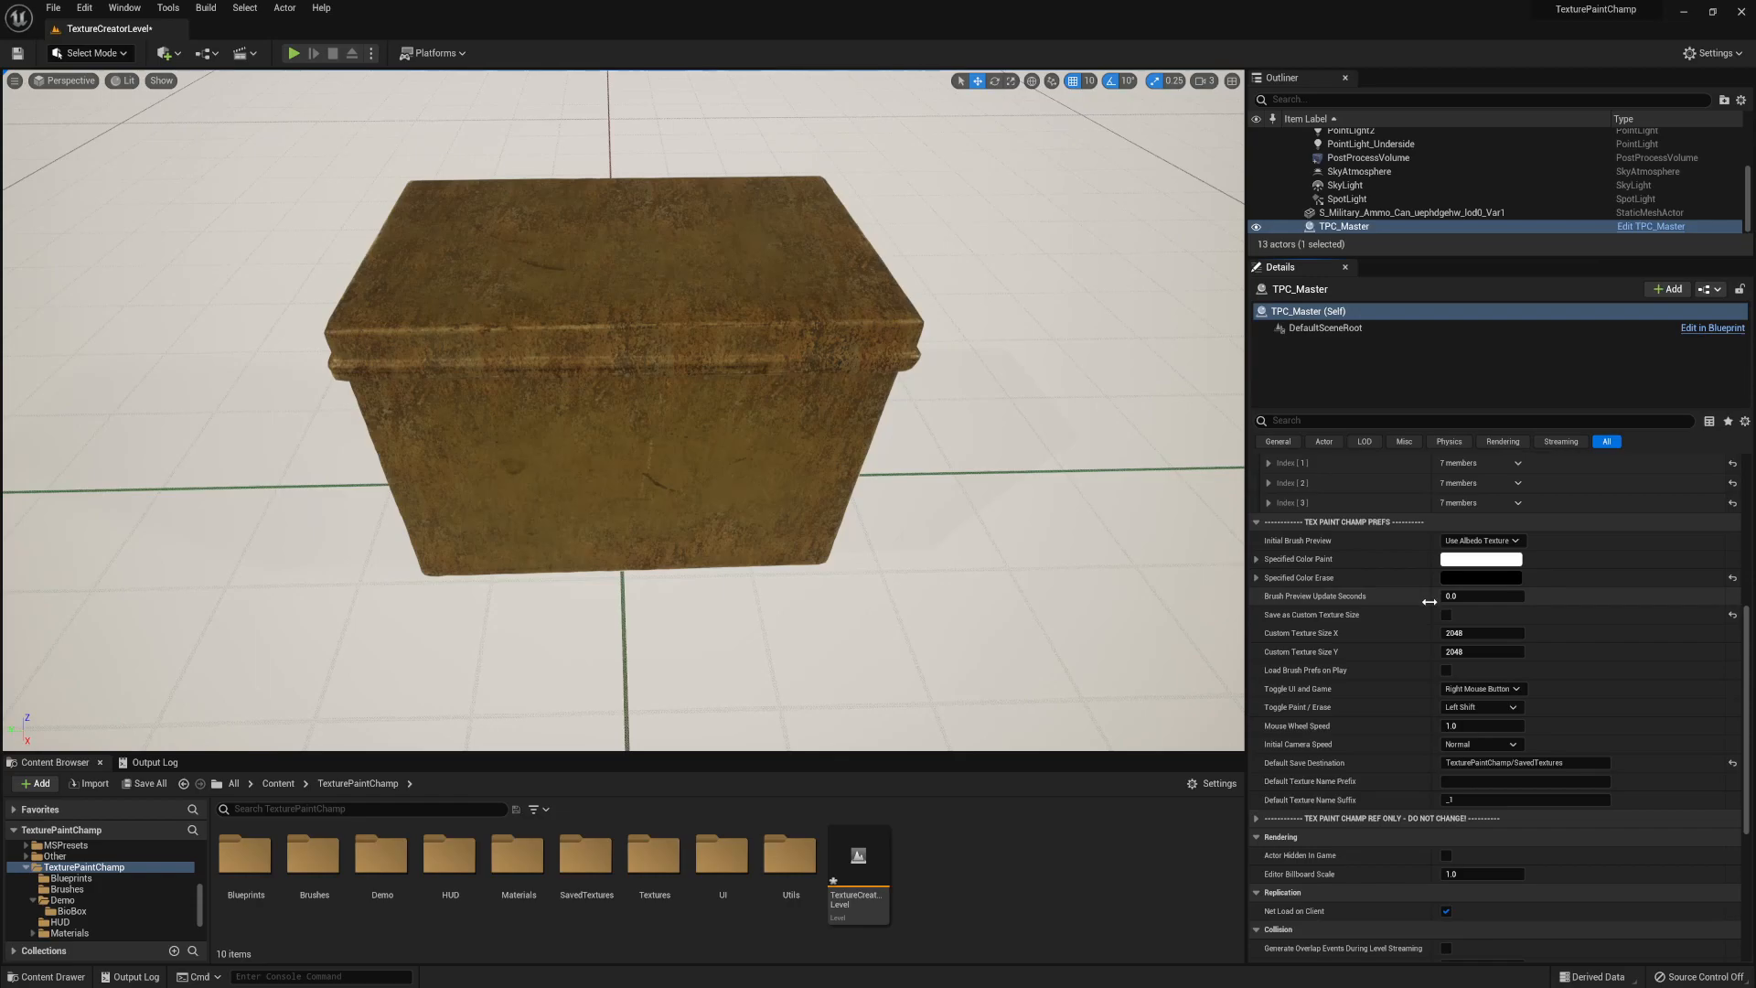
Step: Play the level and move the brush over the ammo can to check how smoothly its preview updates
click(293, 53)
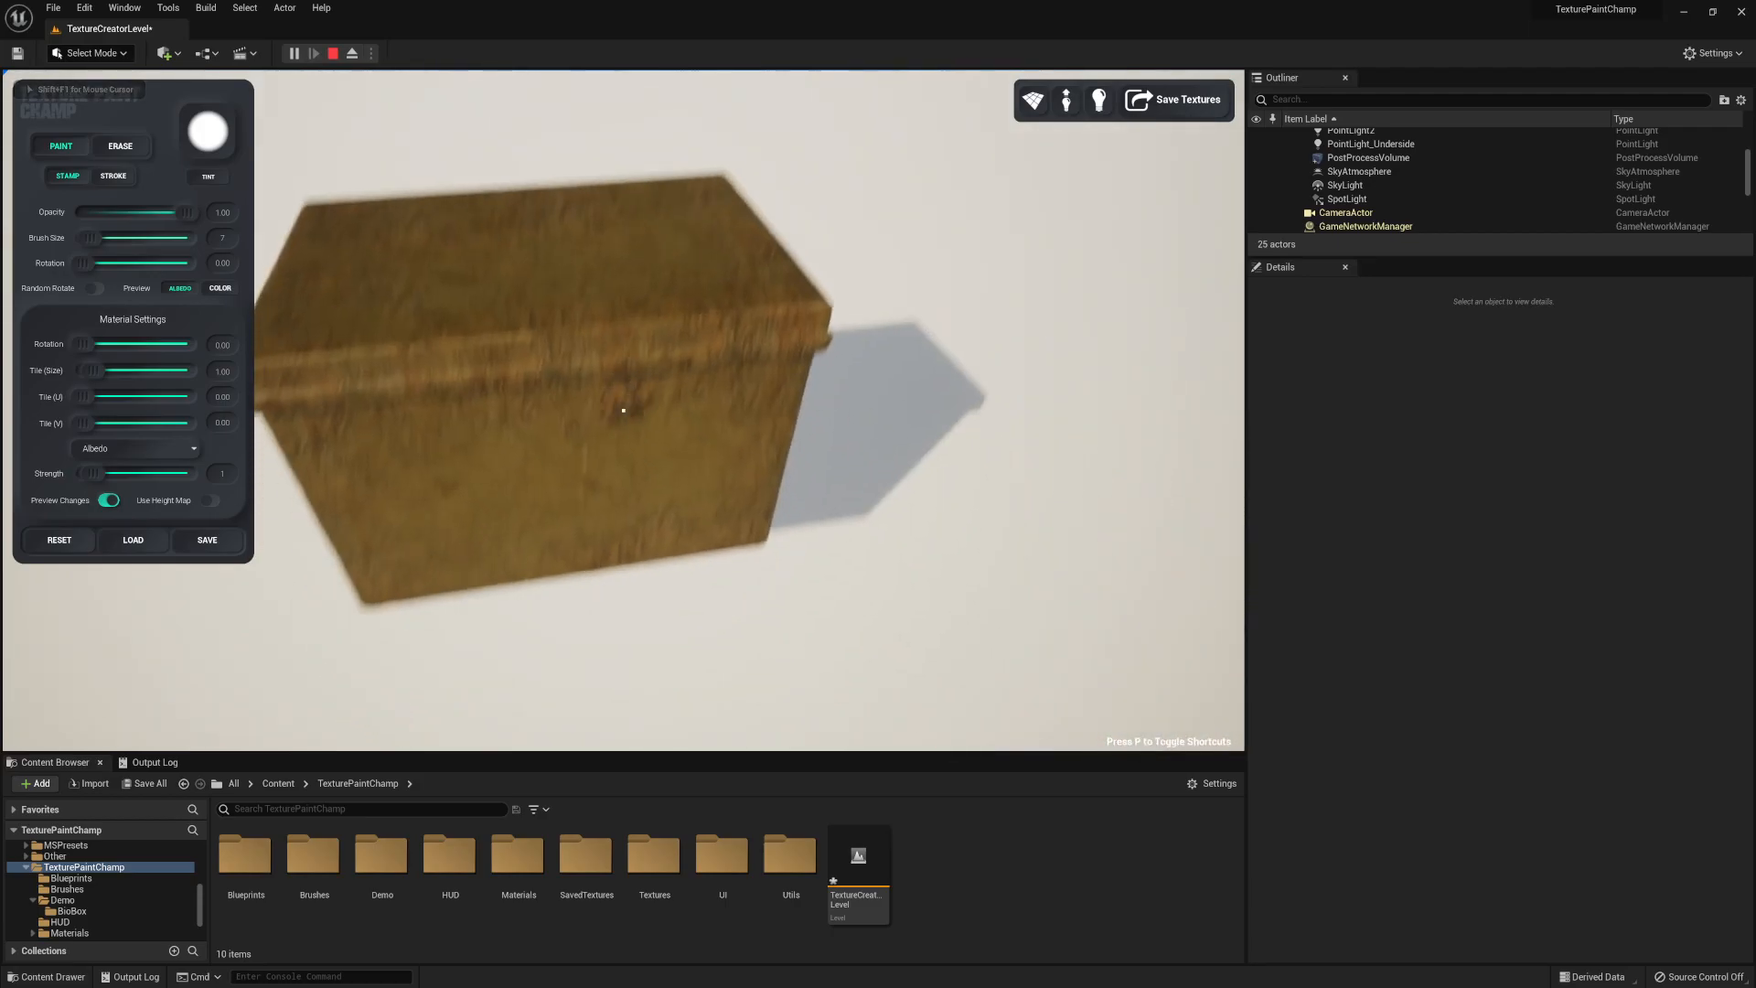
right_click(623, 409)
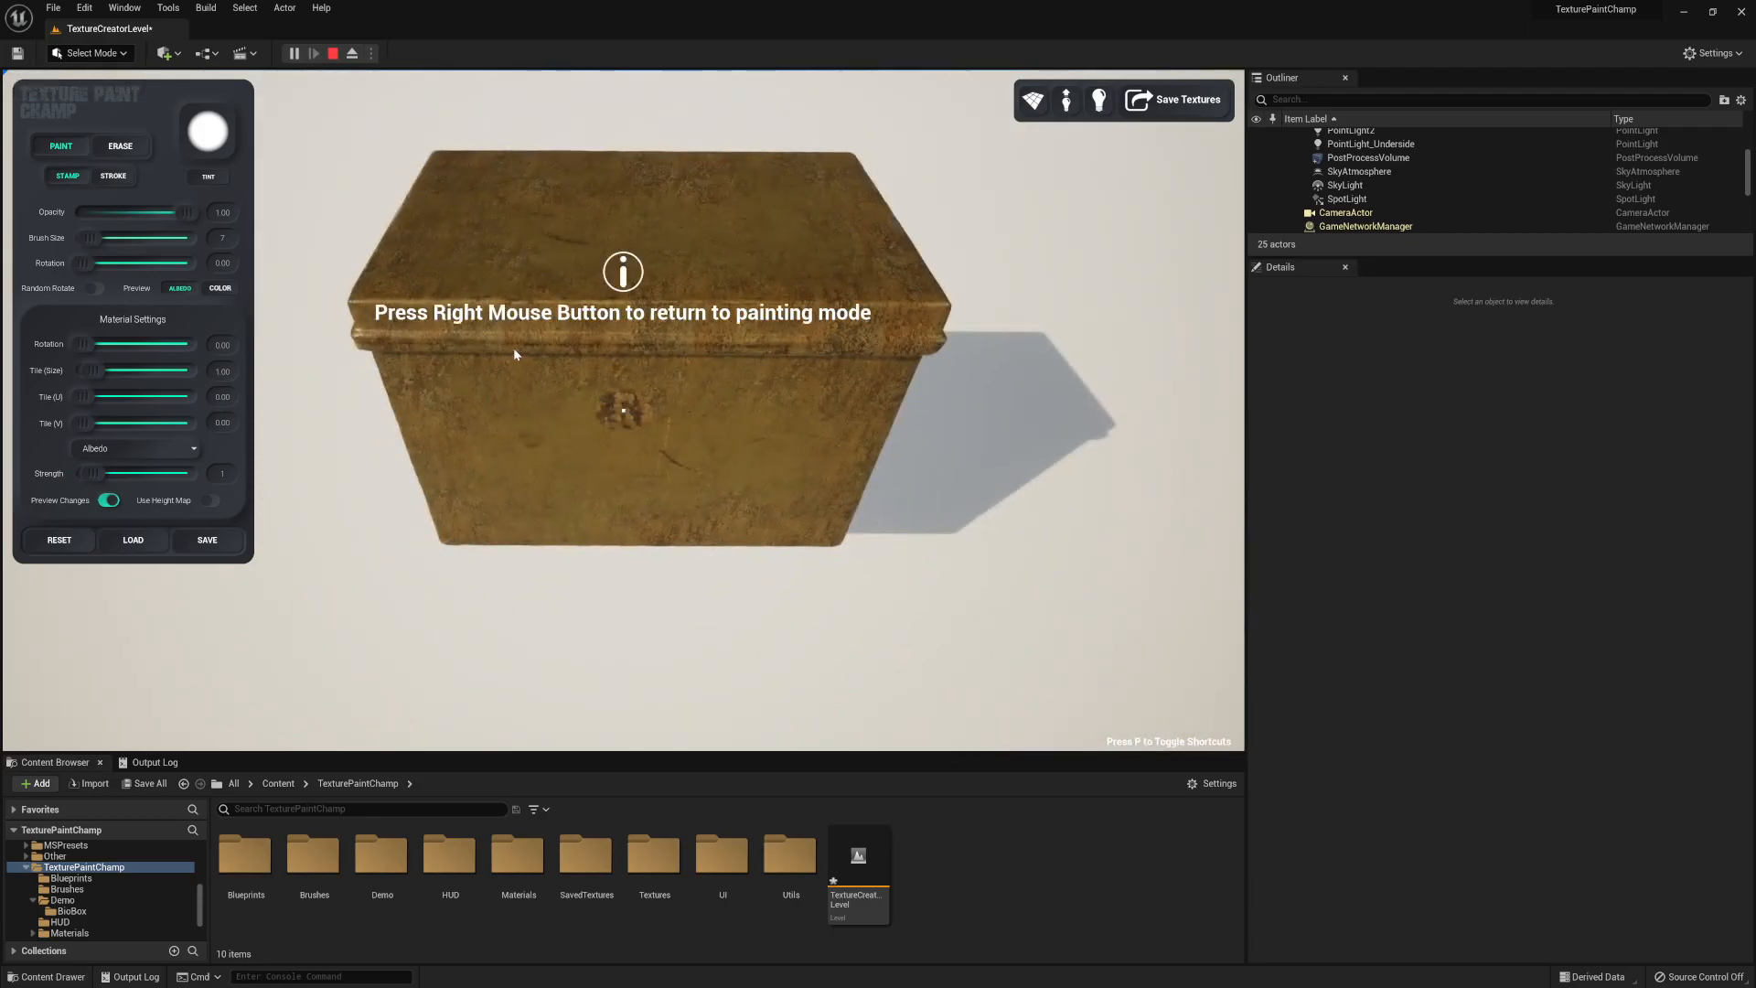
click(333, 54)
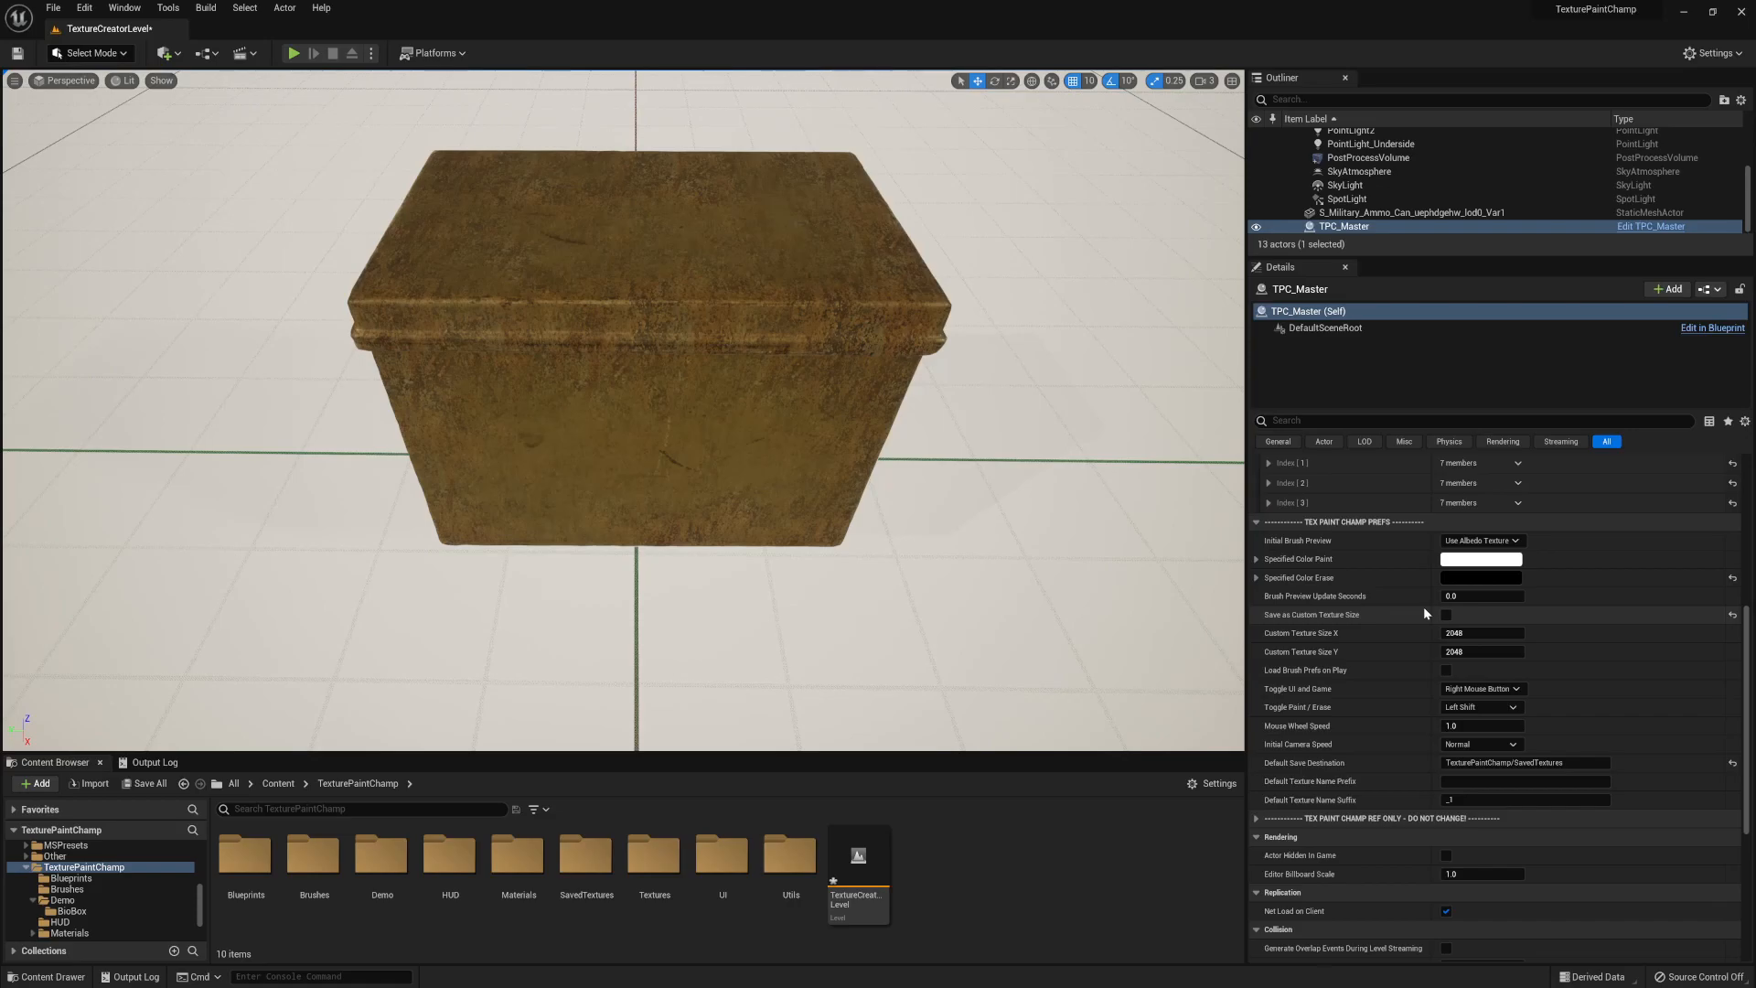
Step: Try a Brush Preview Update Seconds value of 0.1 in a play session, and set it back to 0.0
click(1455, 596)
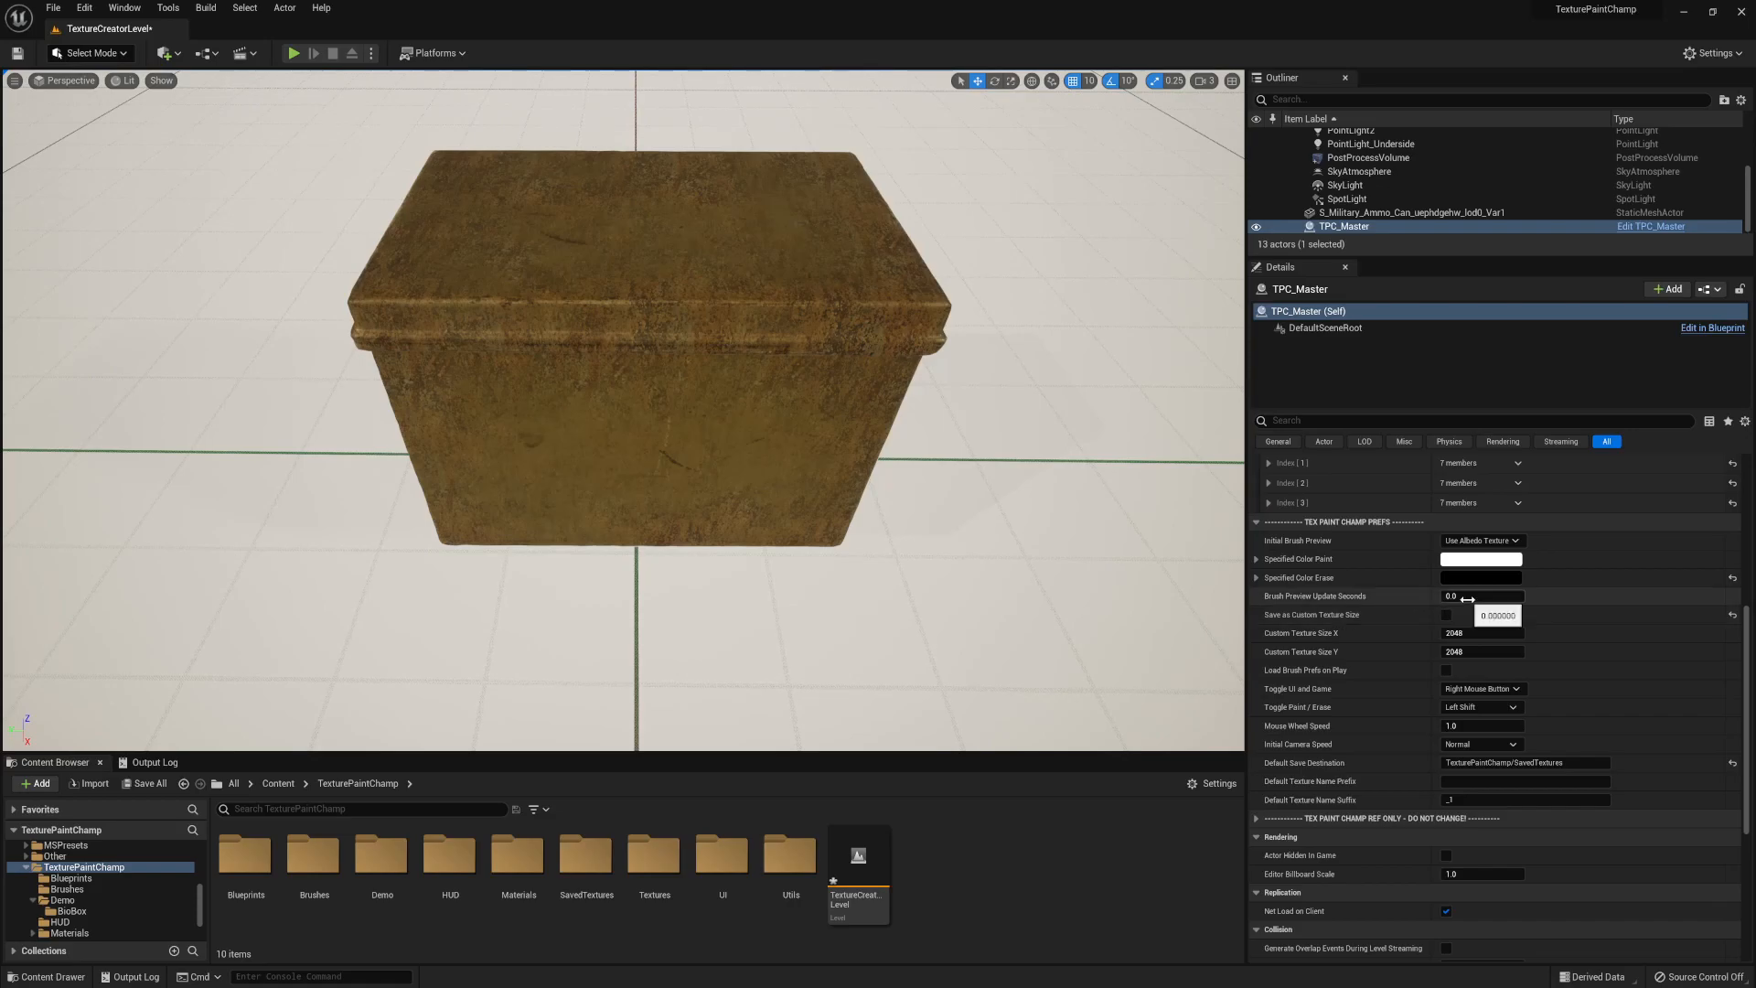
text(0)
key(Return)
click(295, 55)
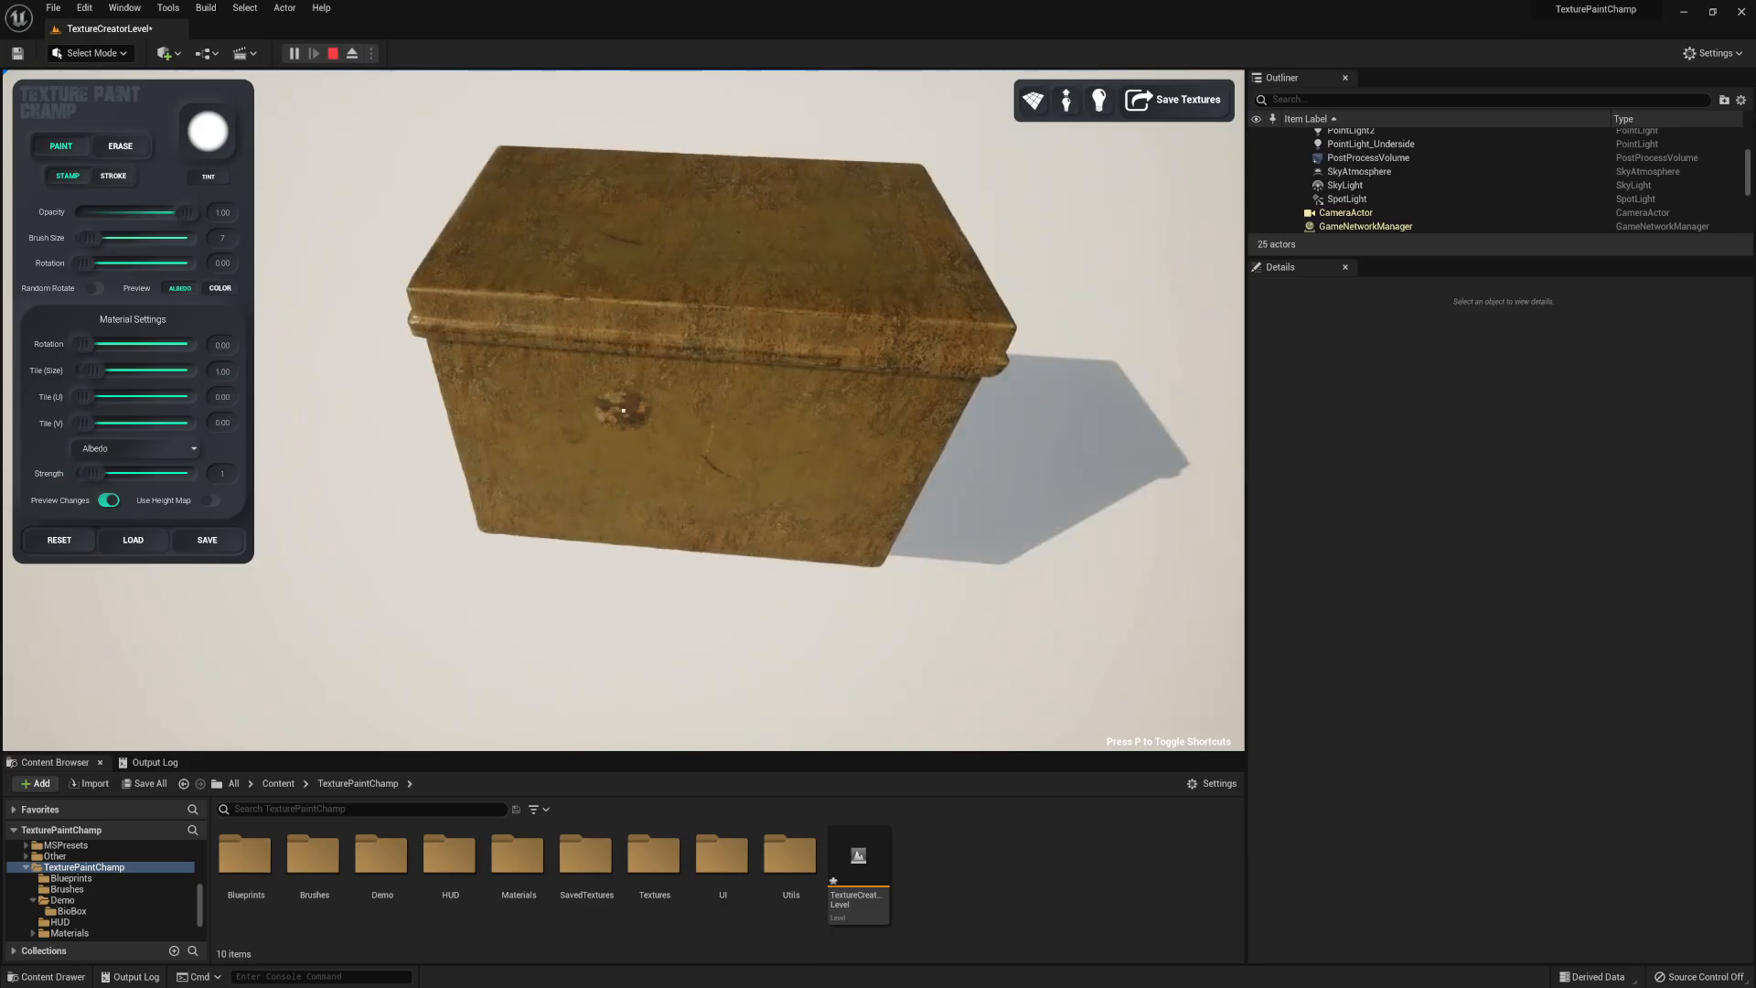
right_click(623, 410)
click(333, 53)
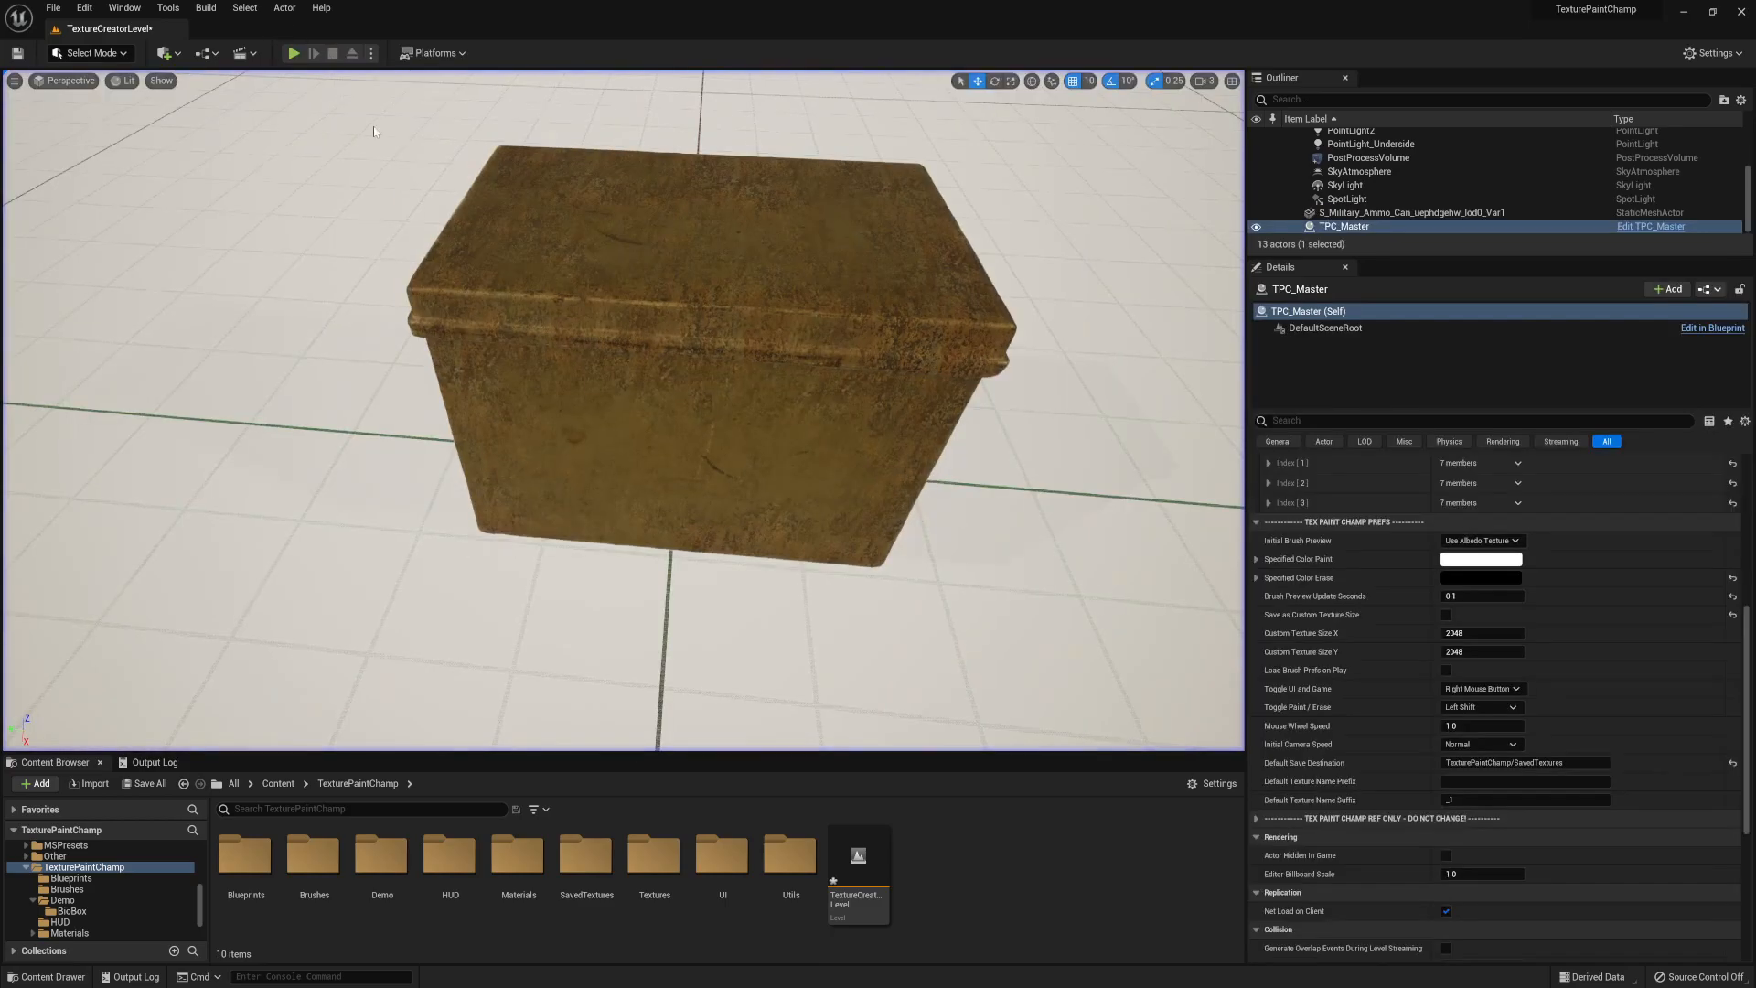
click(1475, 596)
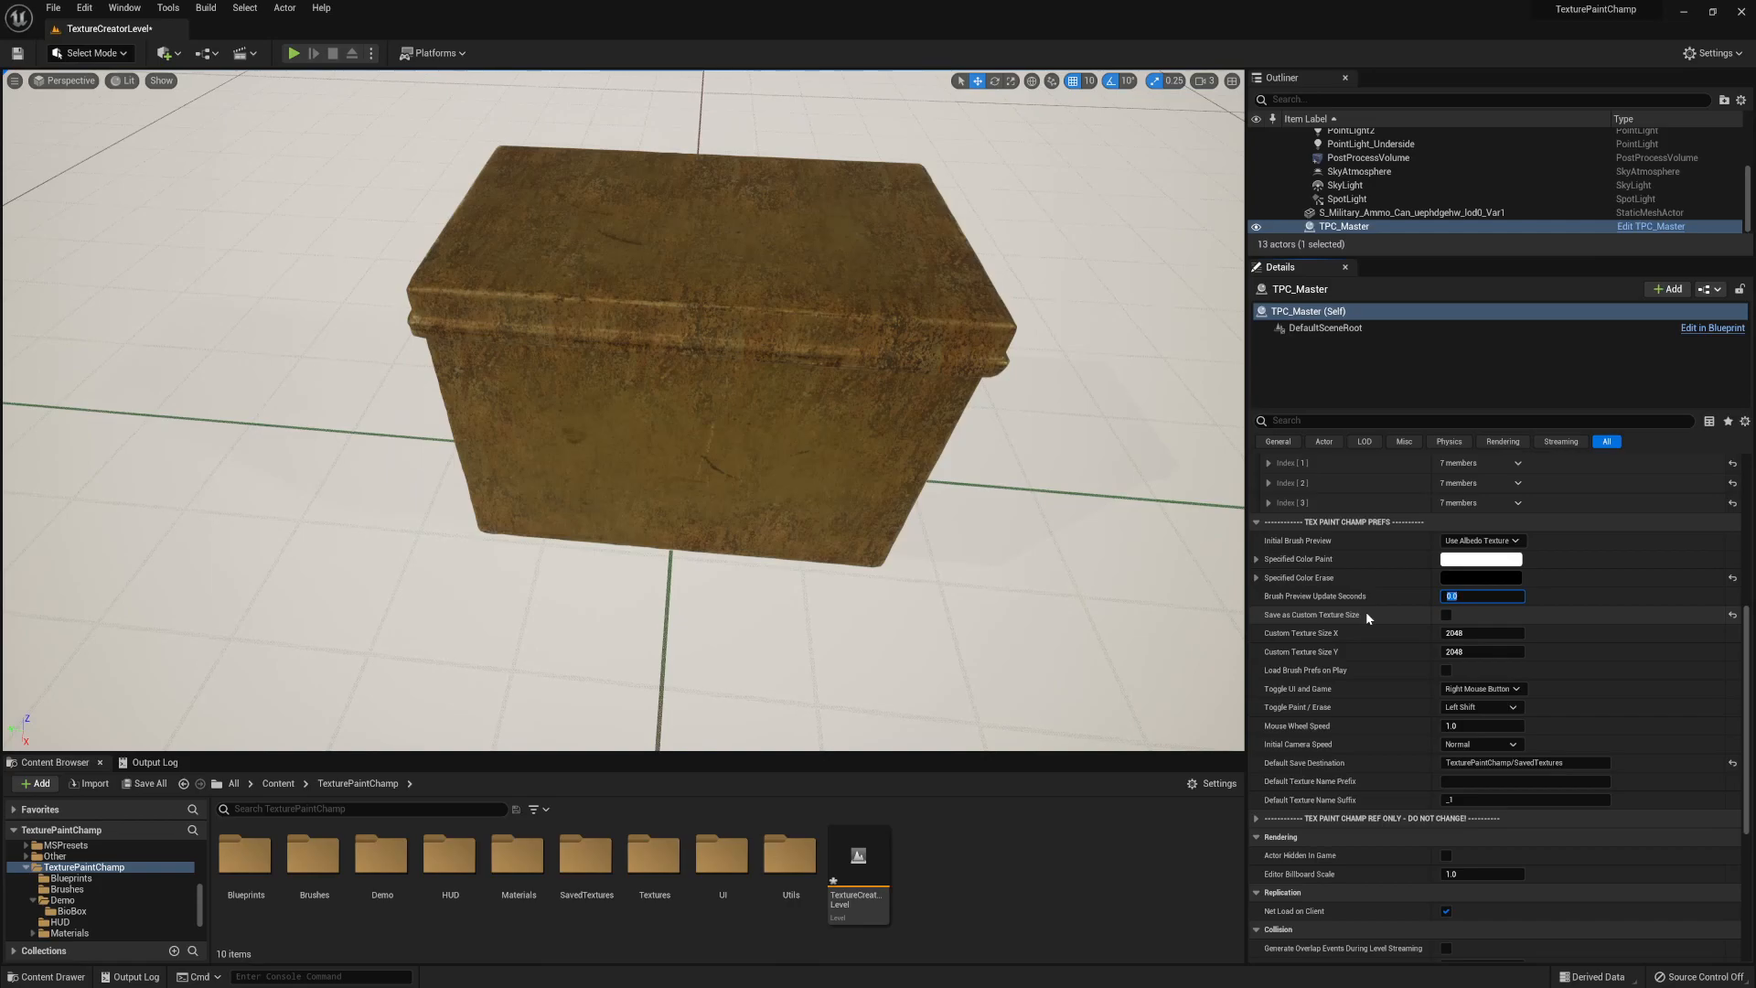
Step: Play the level, load the saved brush settings in the painting interface, and stop the play session
click(1445, 614)
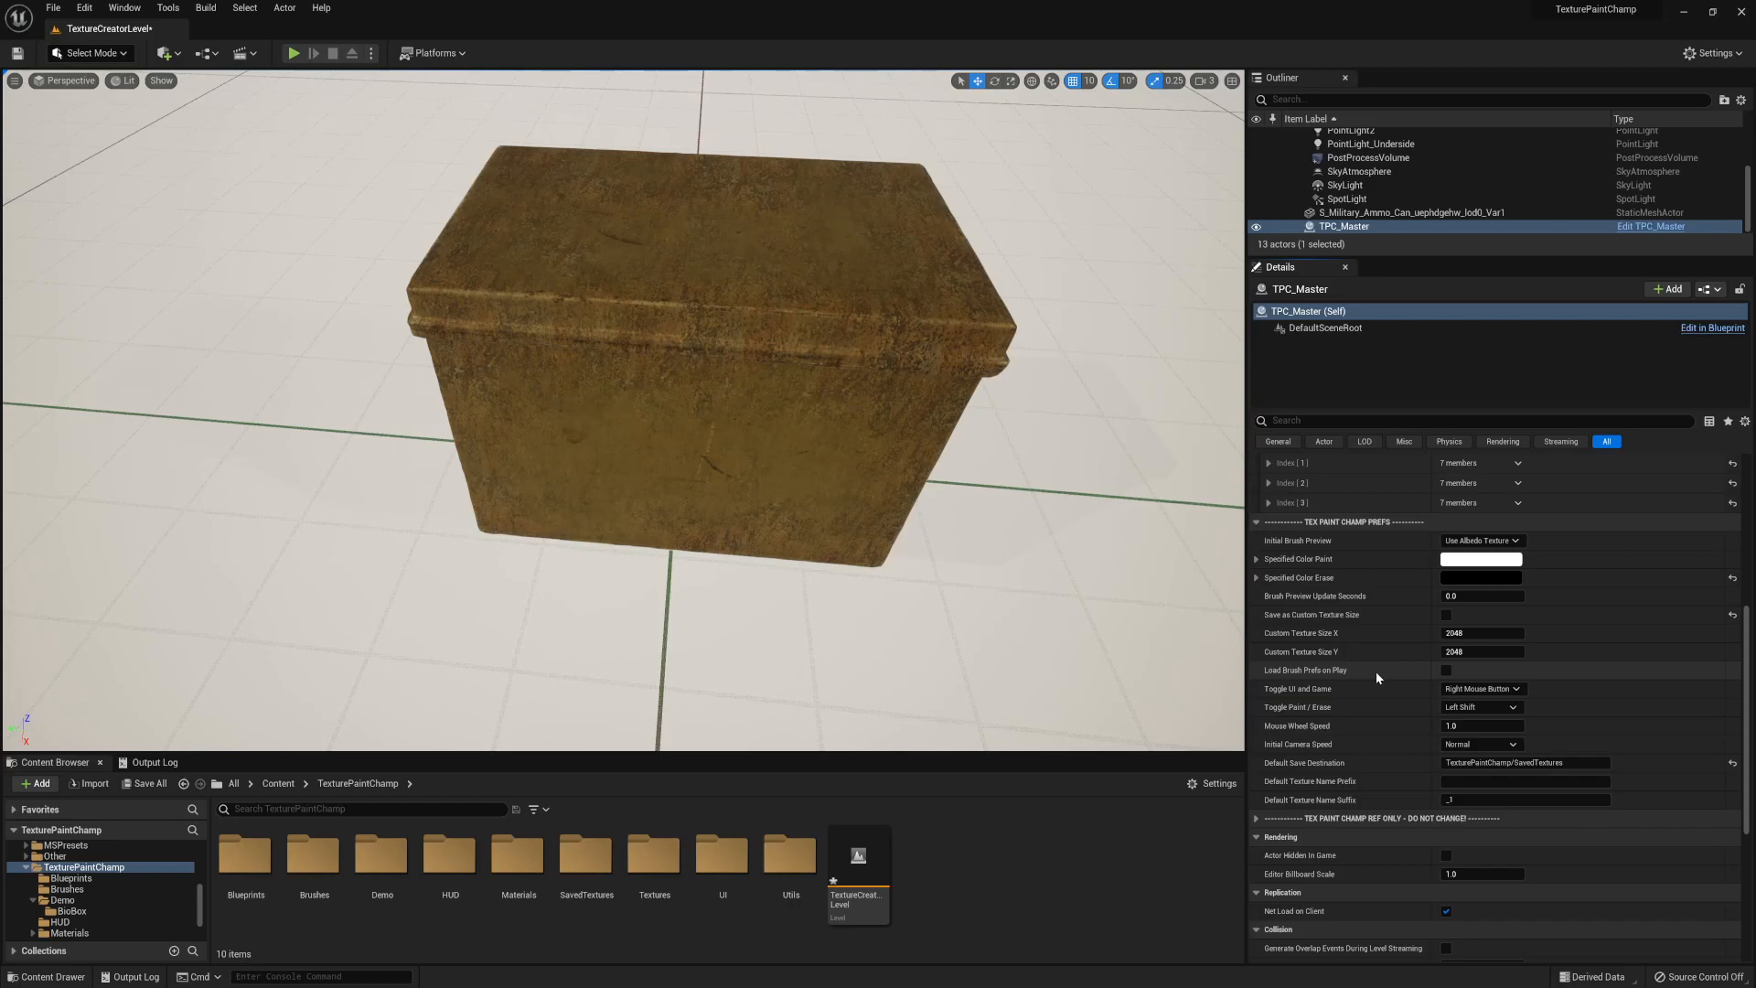
click(292, 54)
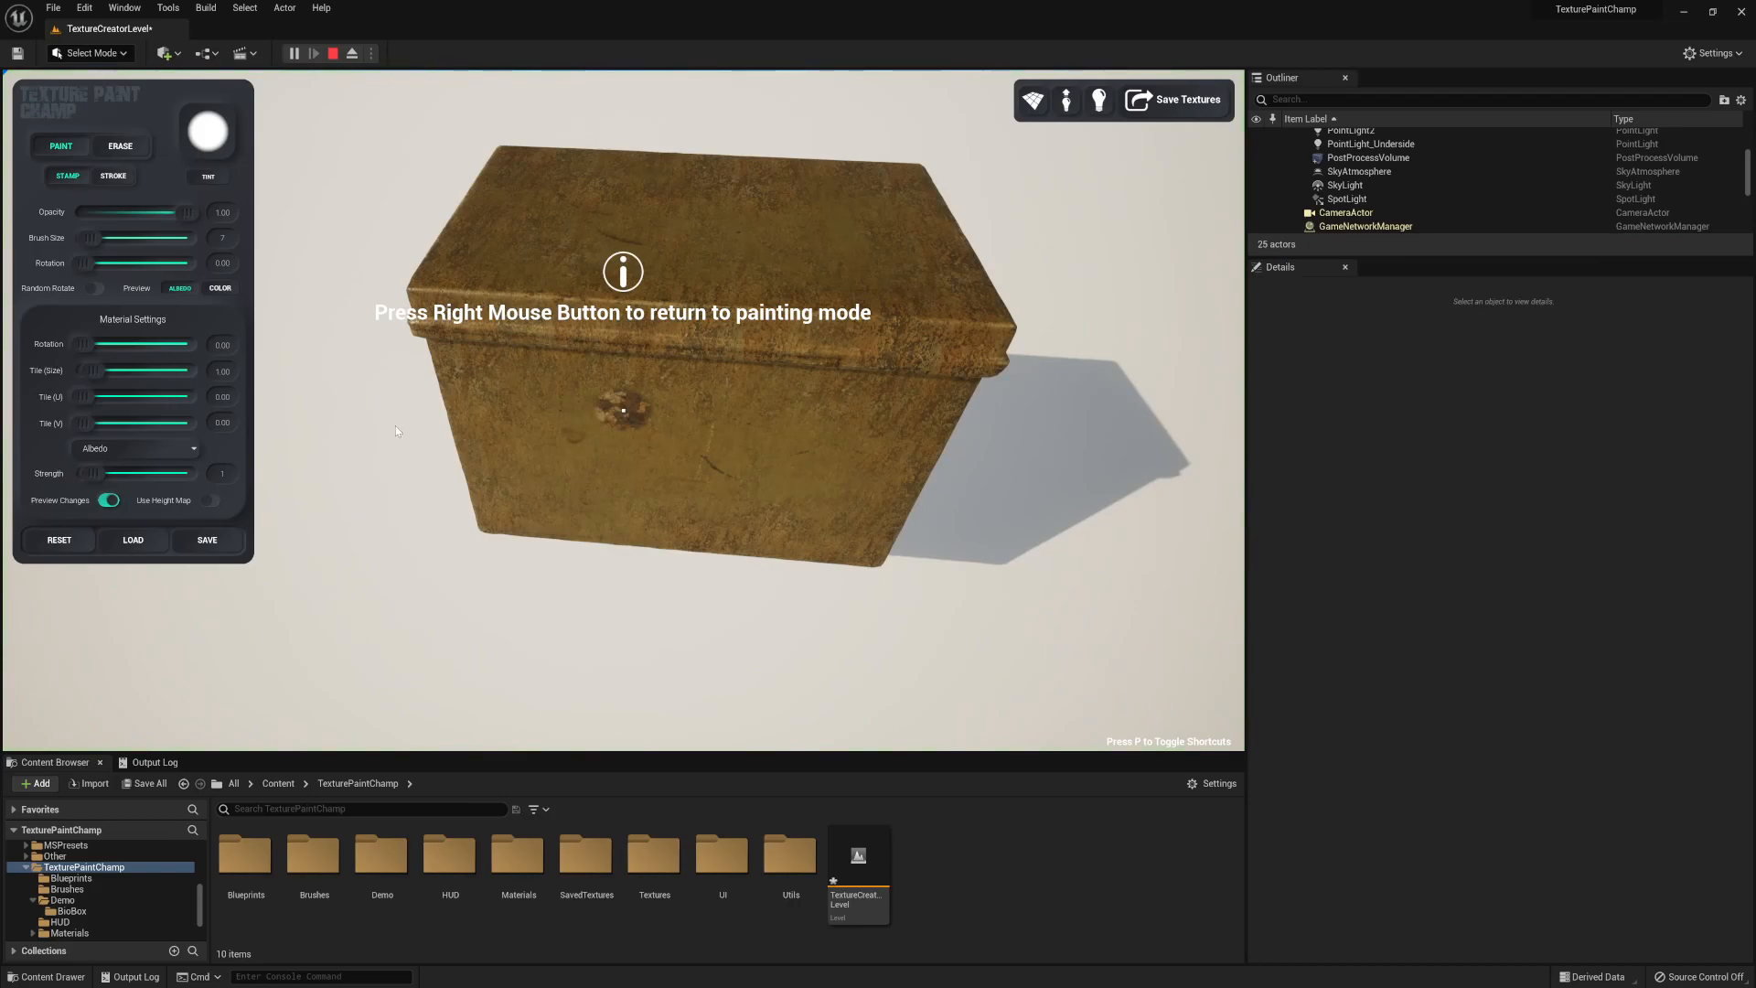
click(134, 541)
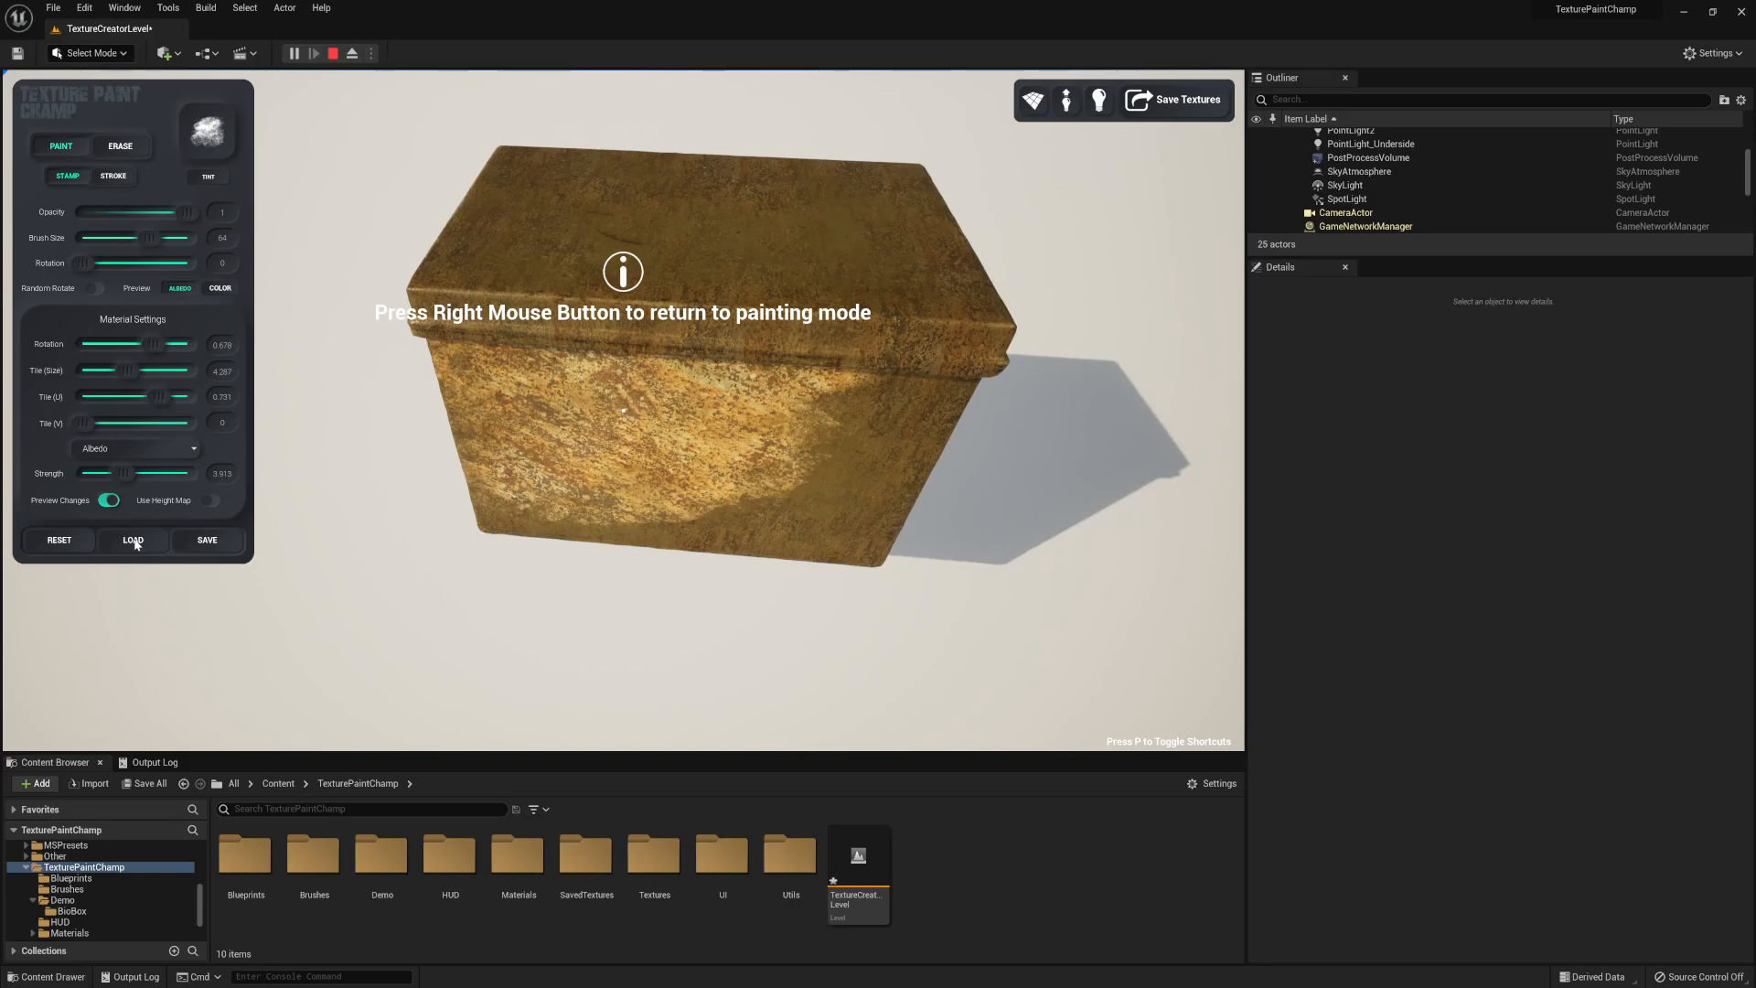
click(333, 53)
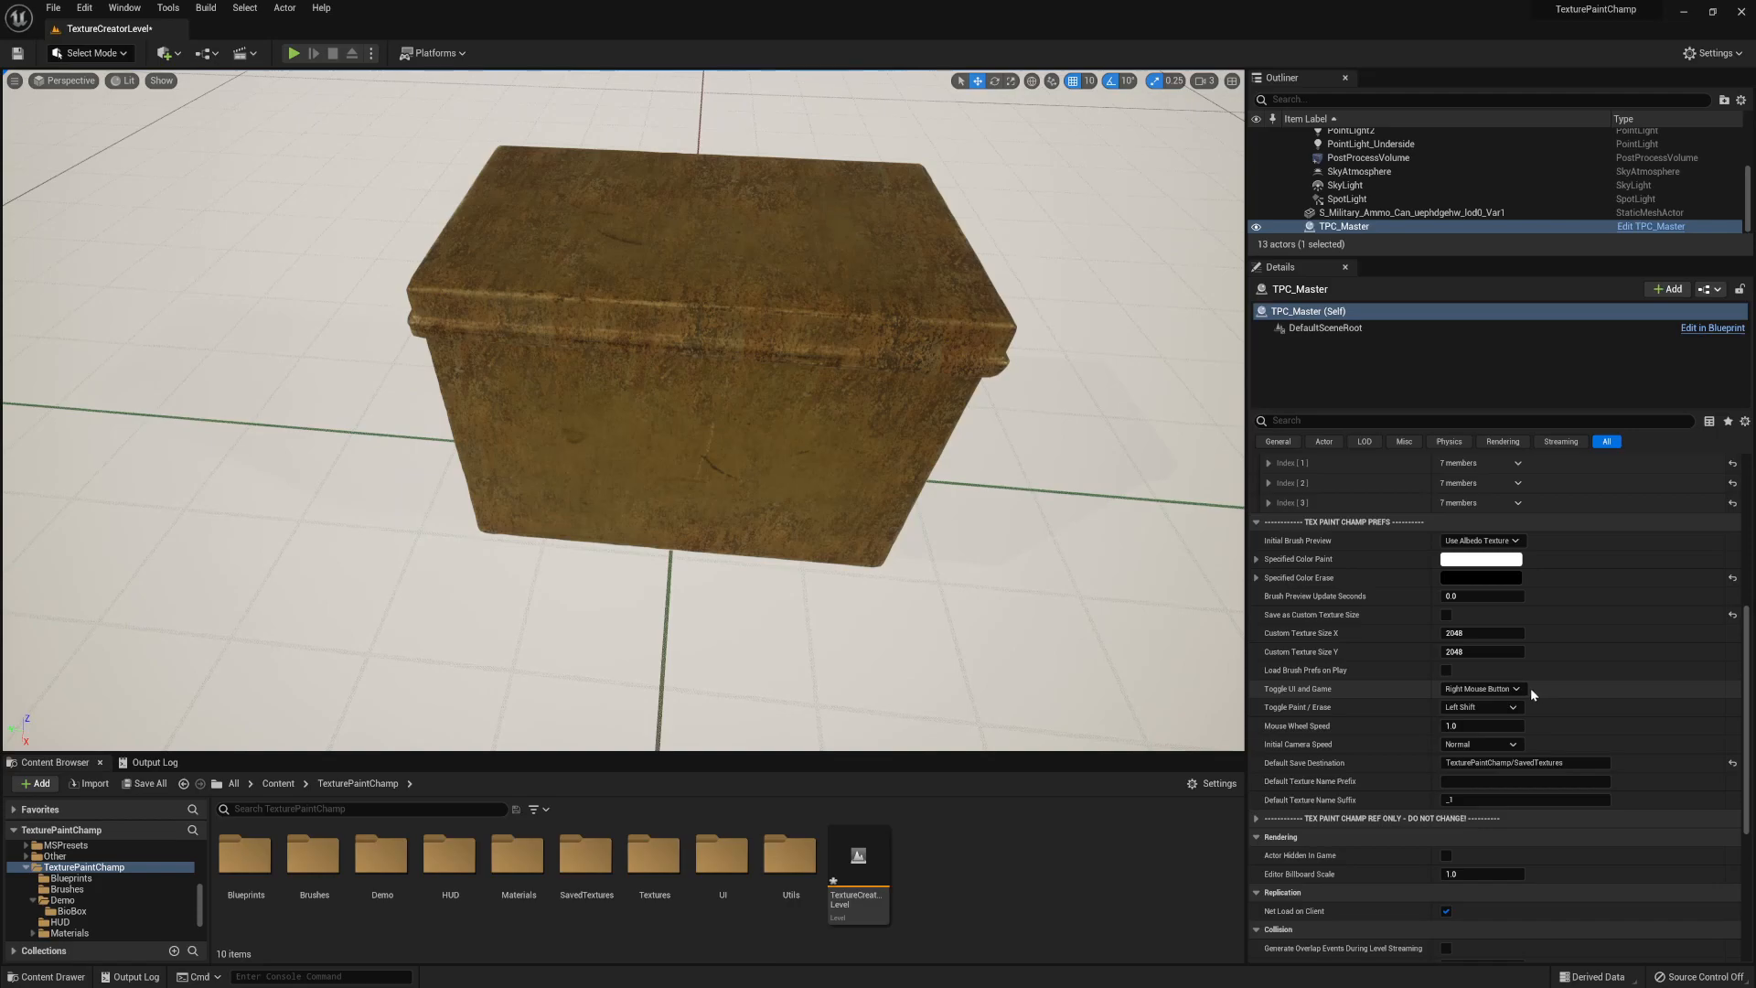
Step: Review the available options for Toggle UI and Game, Toggle Paint / Erase and Initial Camera Speed without changing them
click(1500, 688)
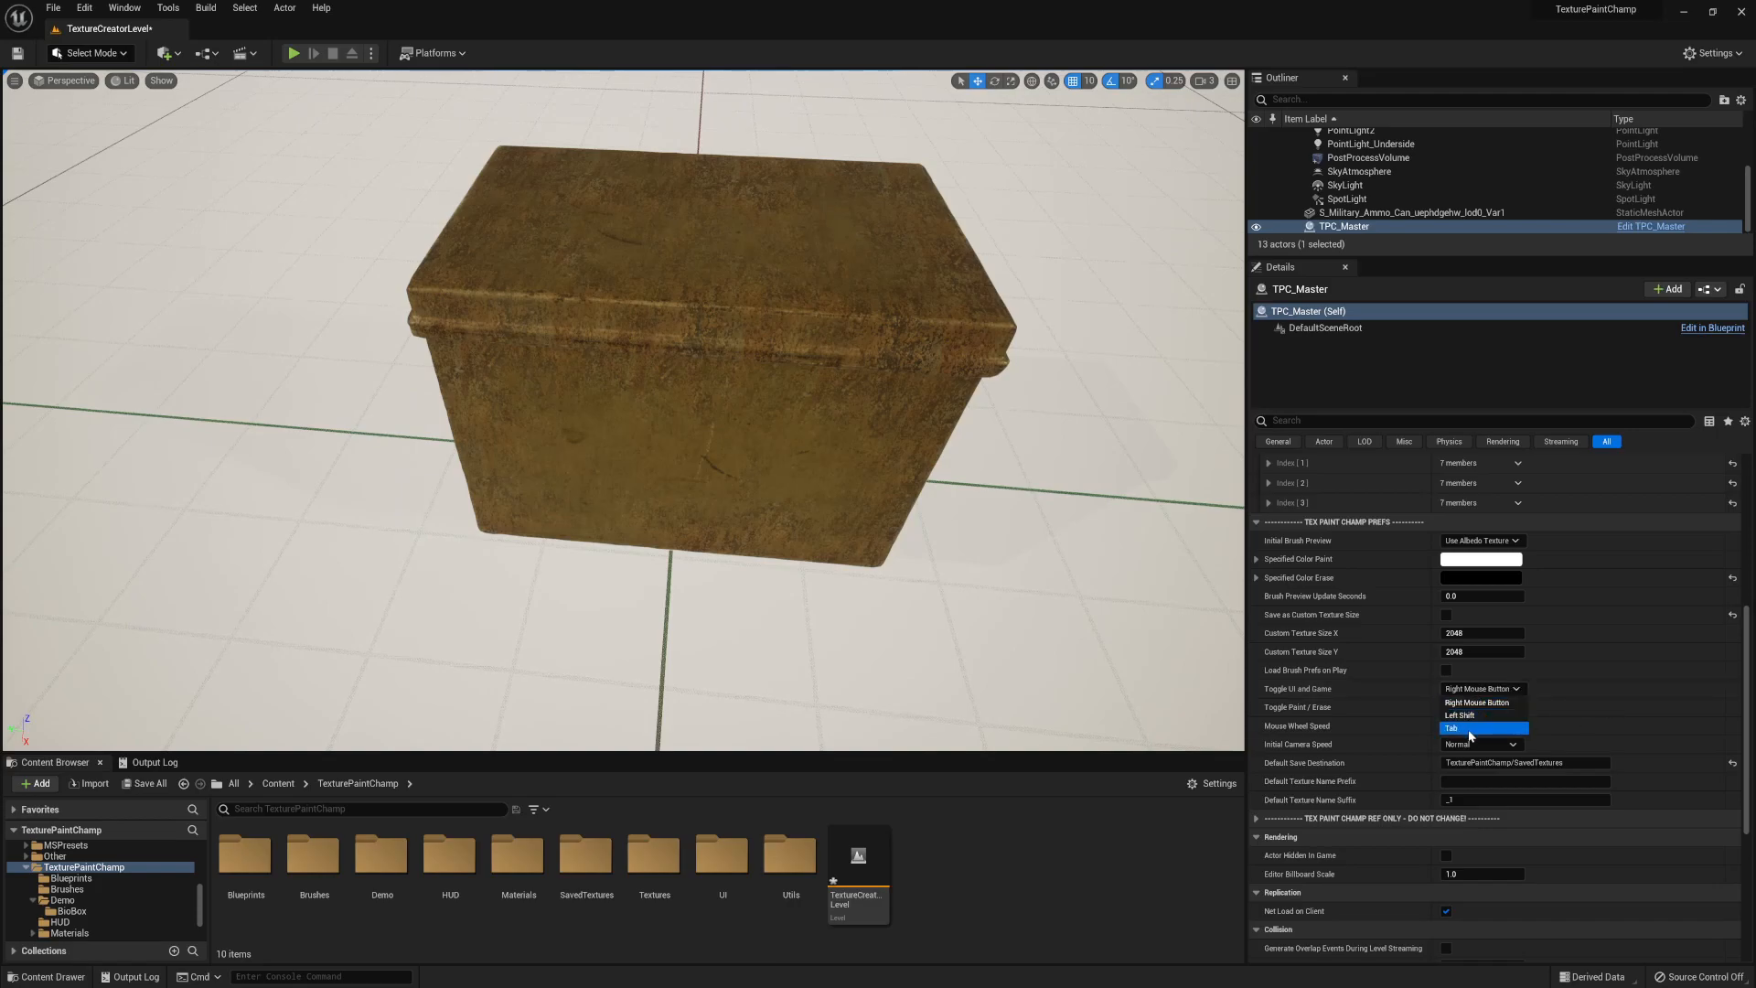
click(1517, 691)
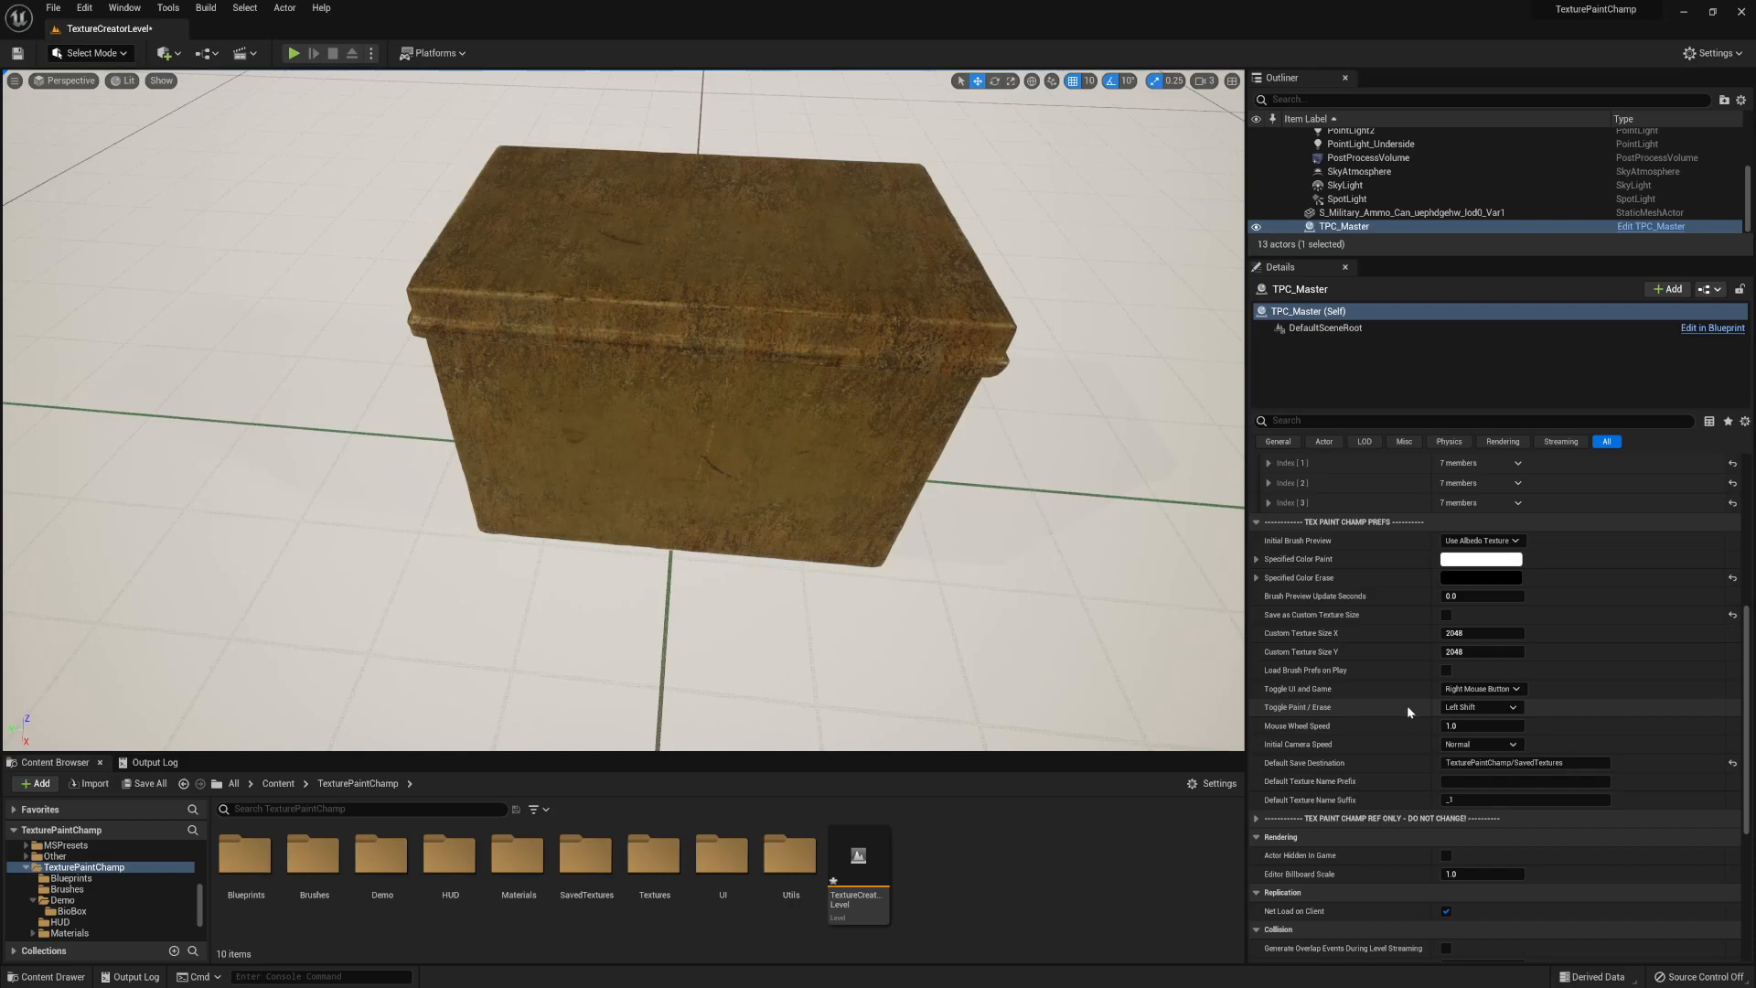
click(1514, 708)
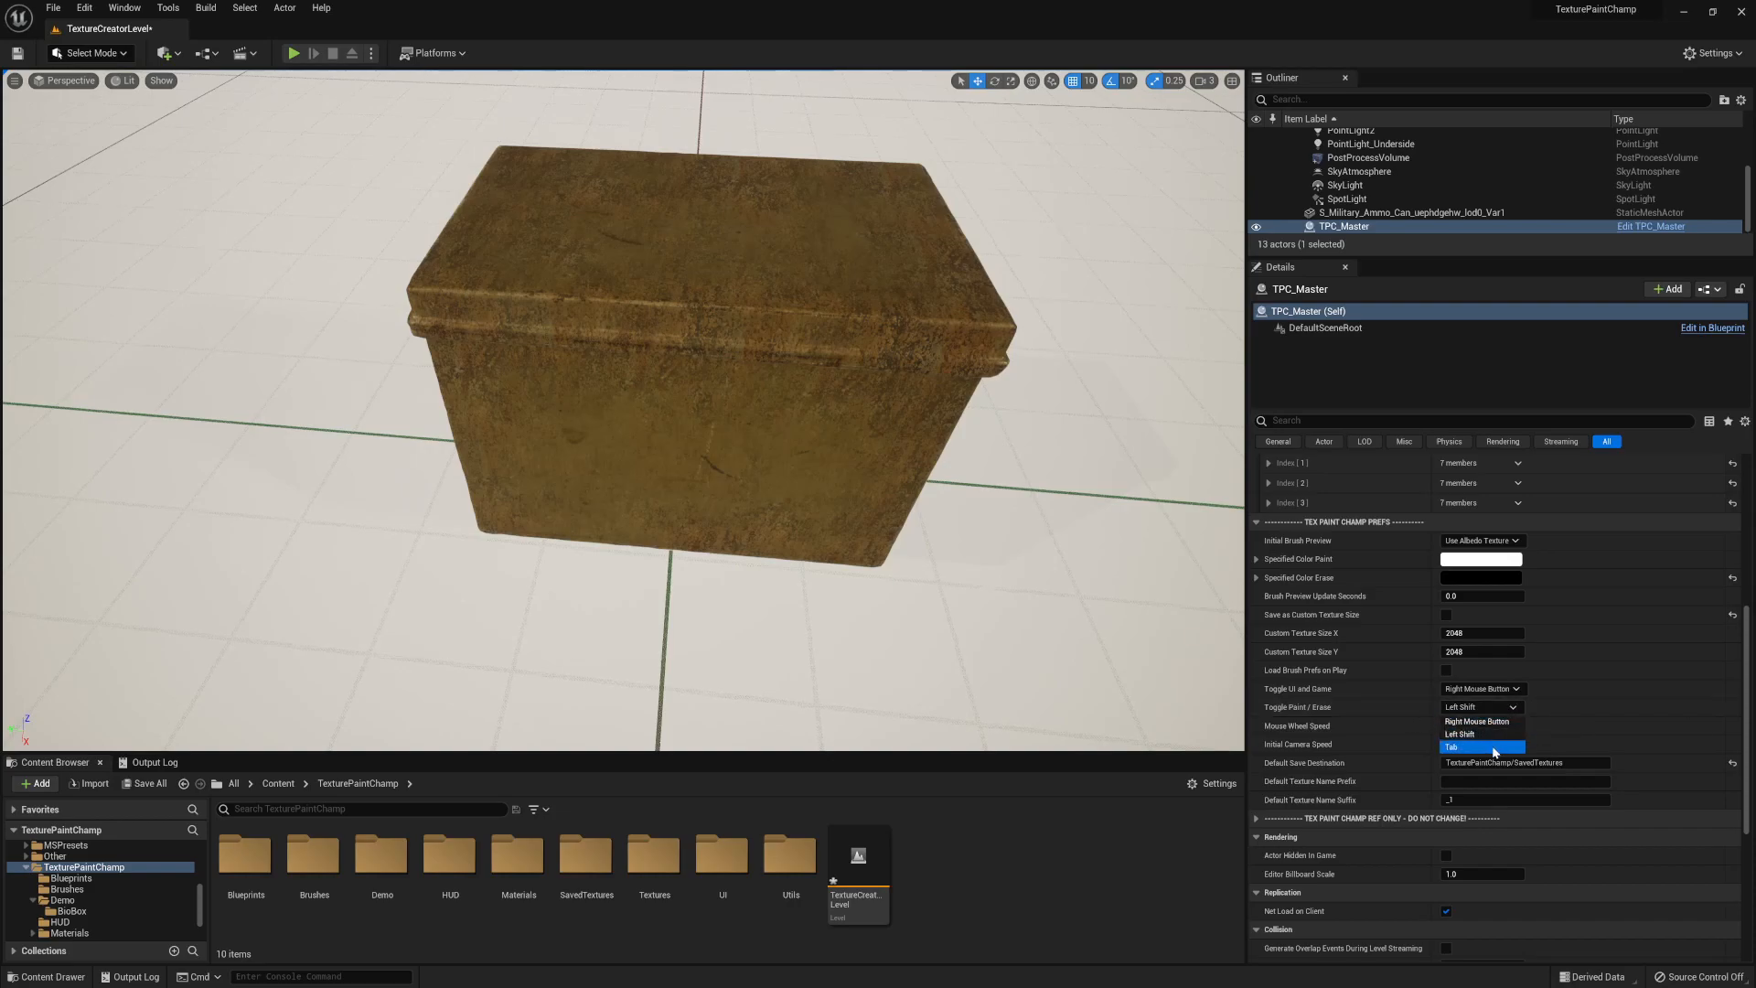
click(1551, 707)
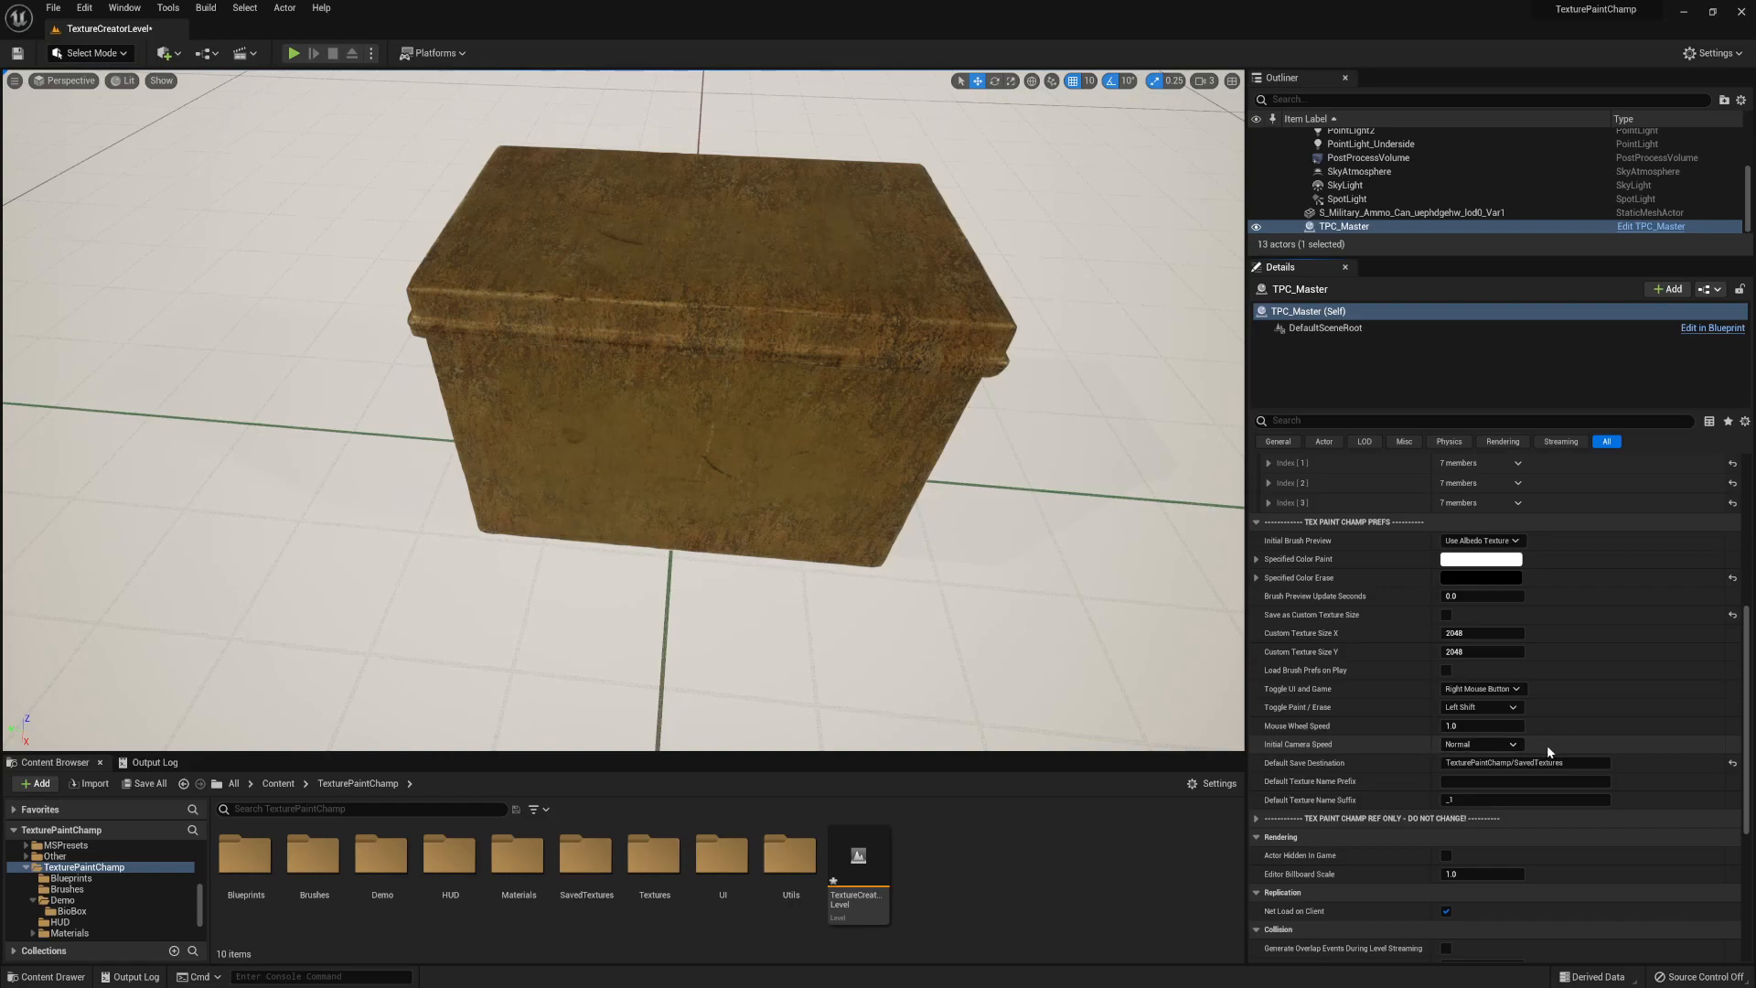
click(1513, 744)
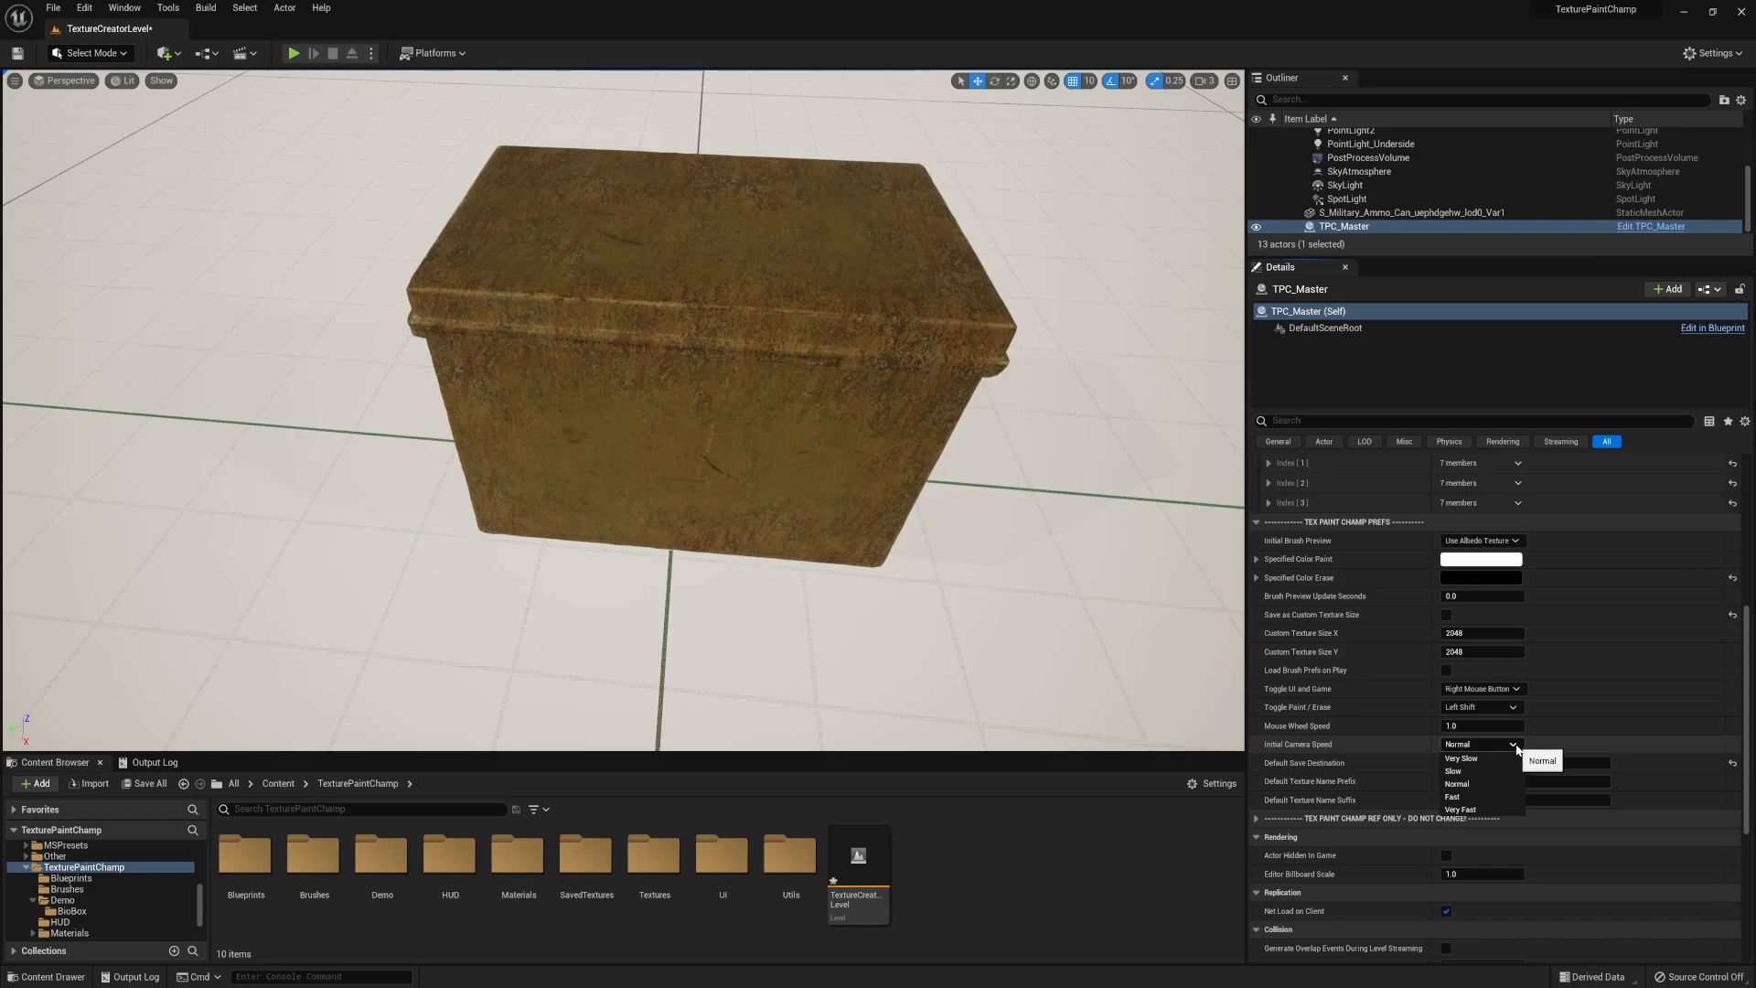
click(1517, 745)
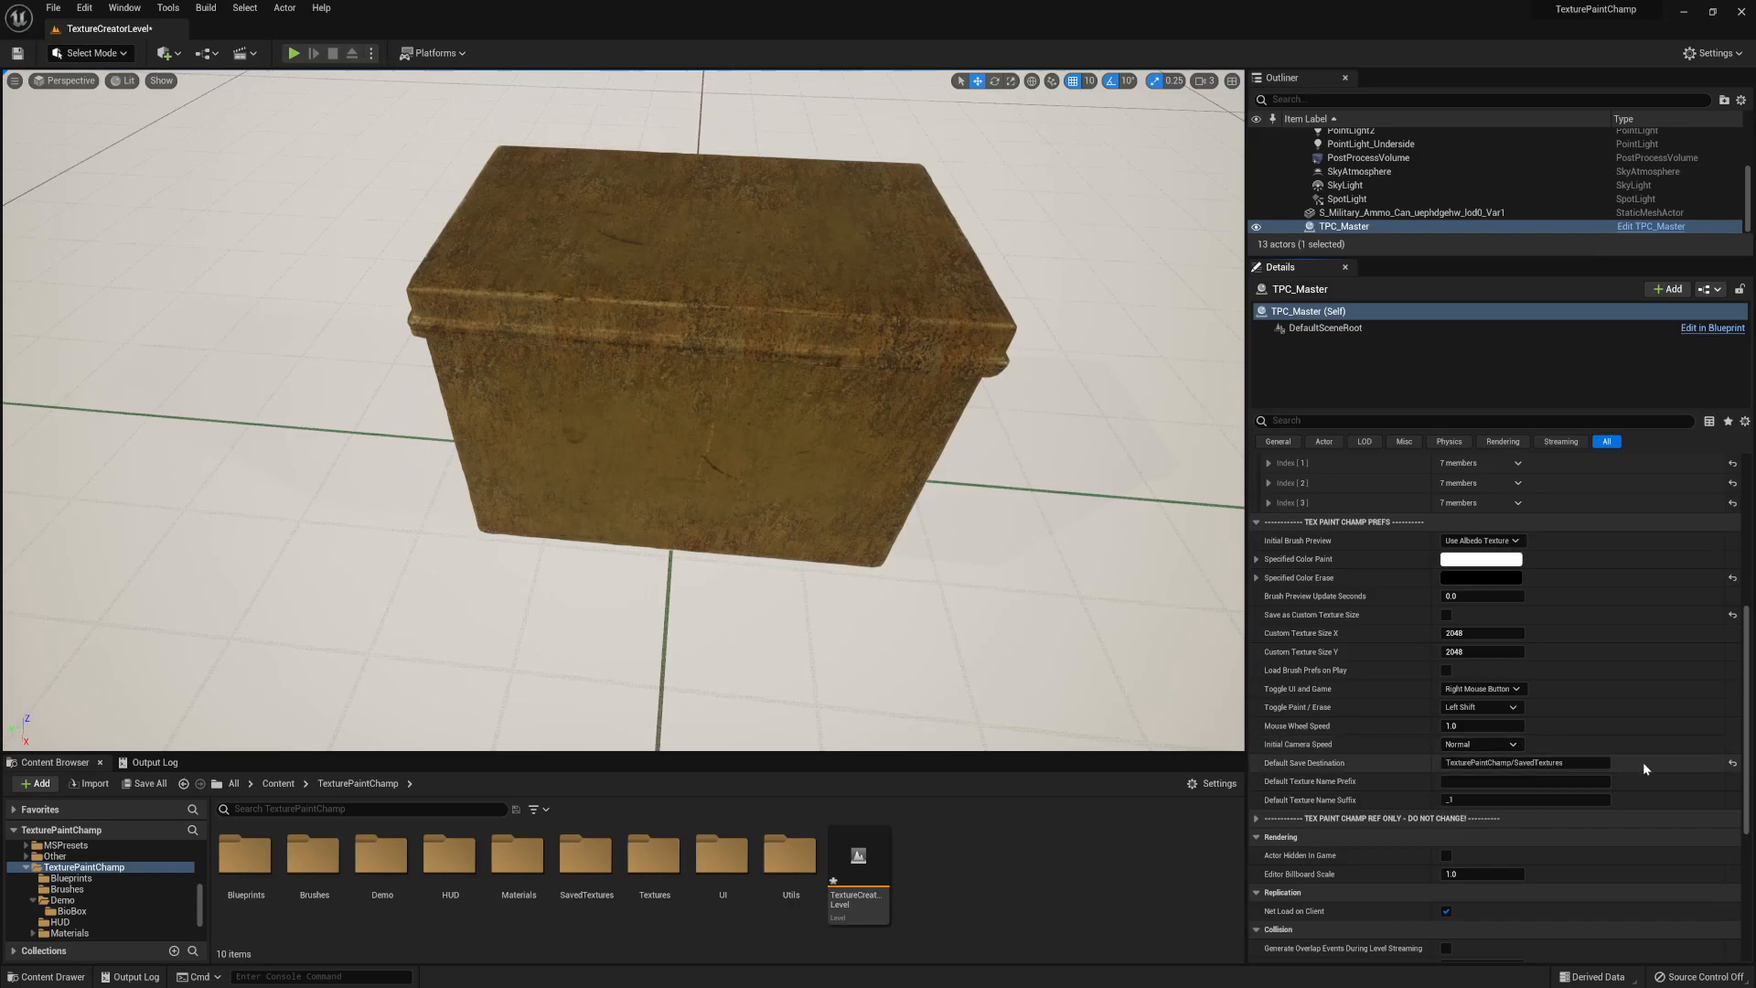